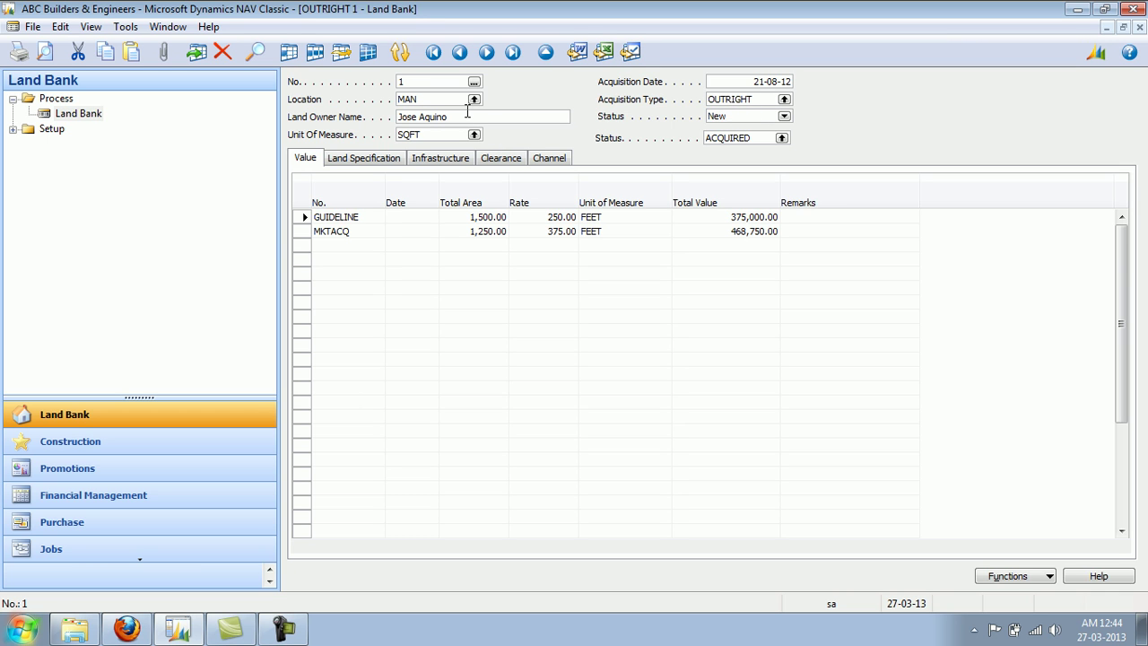
# Step: Examine the available acquisition types and status choices for the outright land bank record
pyautogui.click(786, 100)
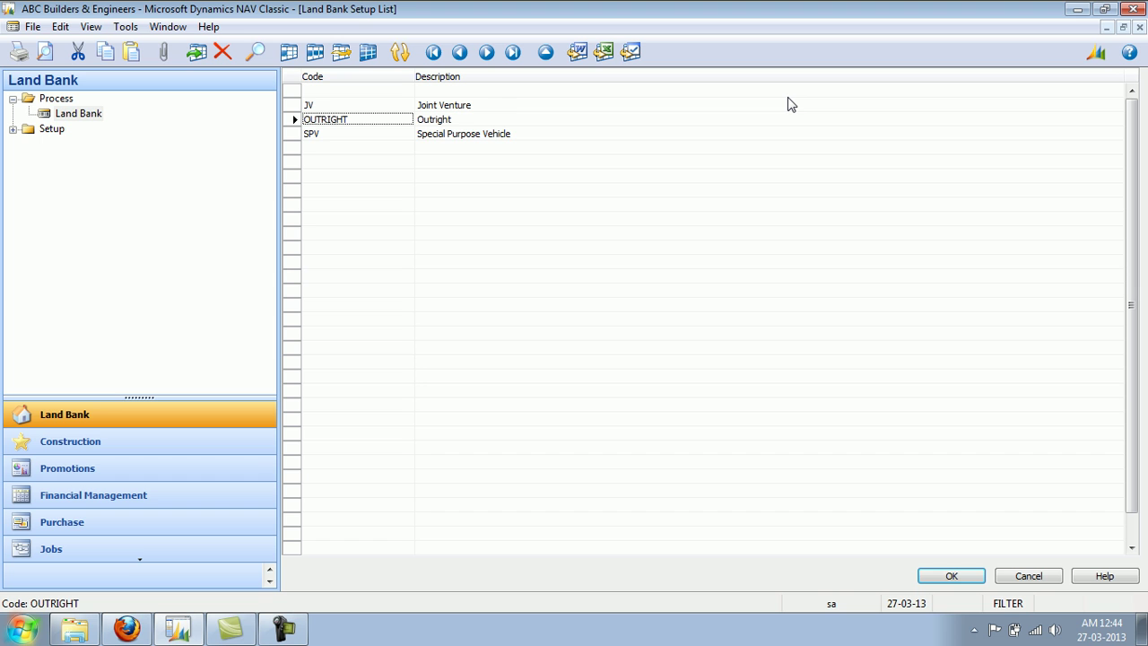
pyautogui.press('Return')
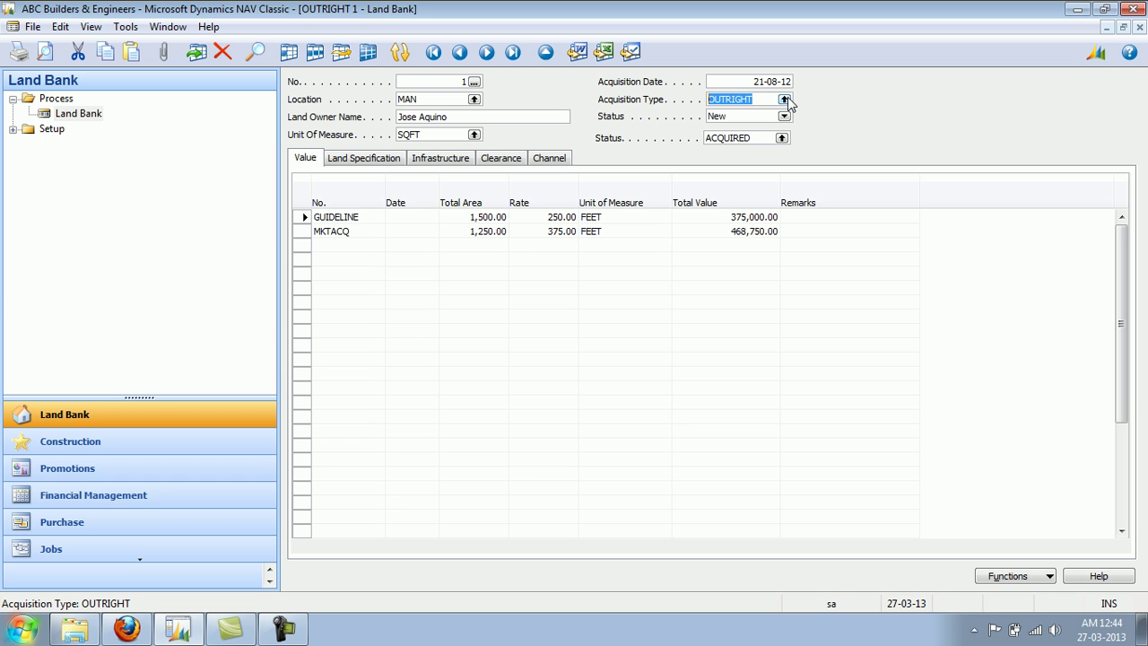
pyautogui.click(784, 139)
pyautogui.click(783, 139)
pyautogui.press('Escape')
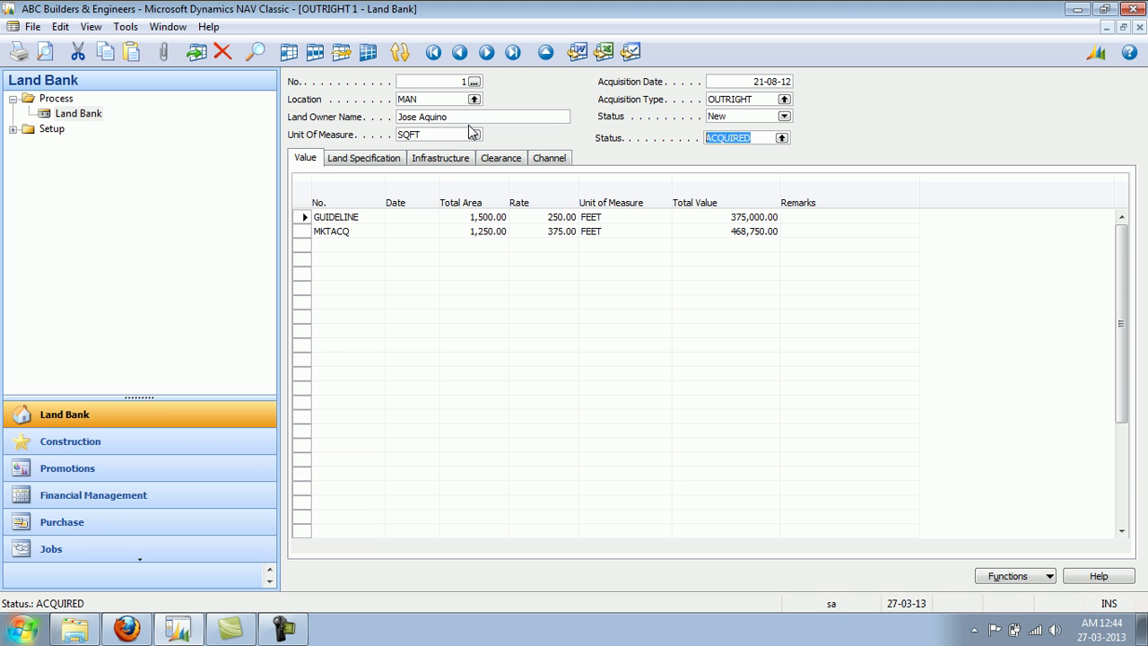
# Step: Examine the value lines of the land record and the value codes available for the MKTACQ line
pyautogui.click(372, 220)
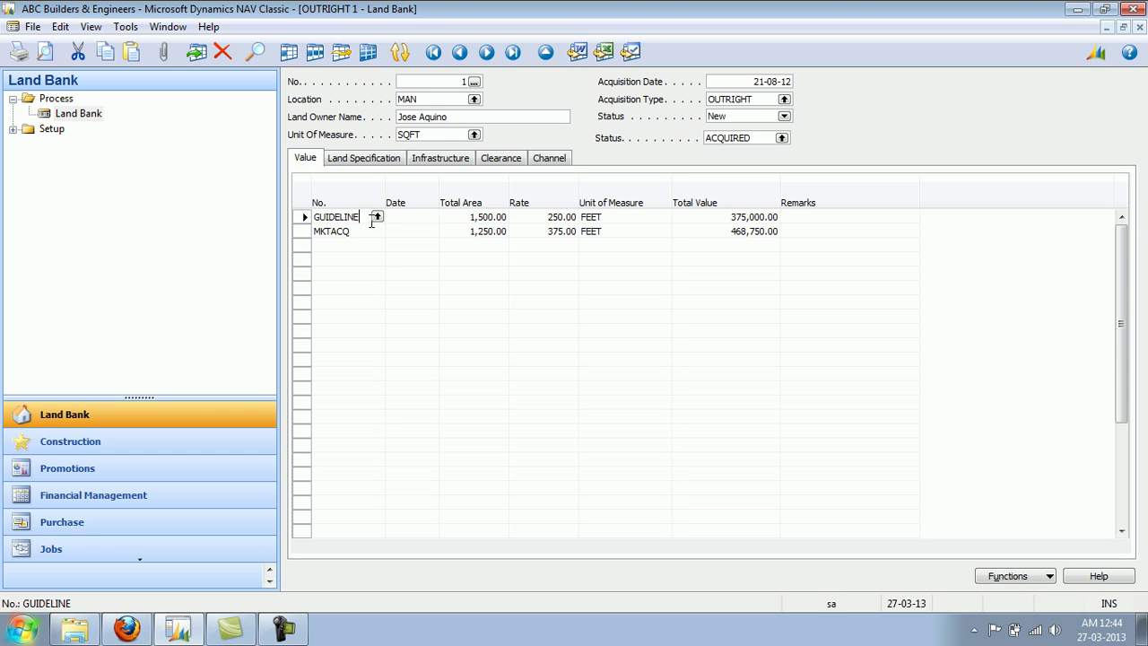
pyautogui.click(370, 231)
pyautogui.click(378, 232)
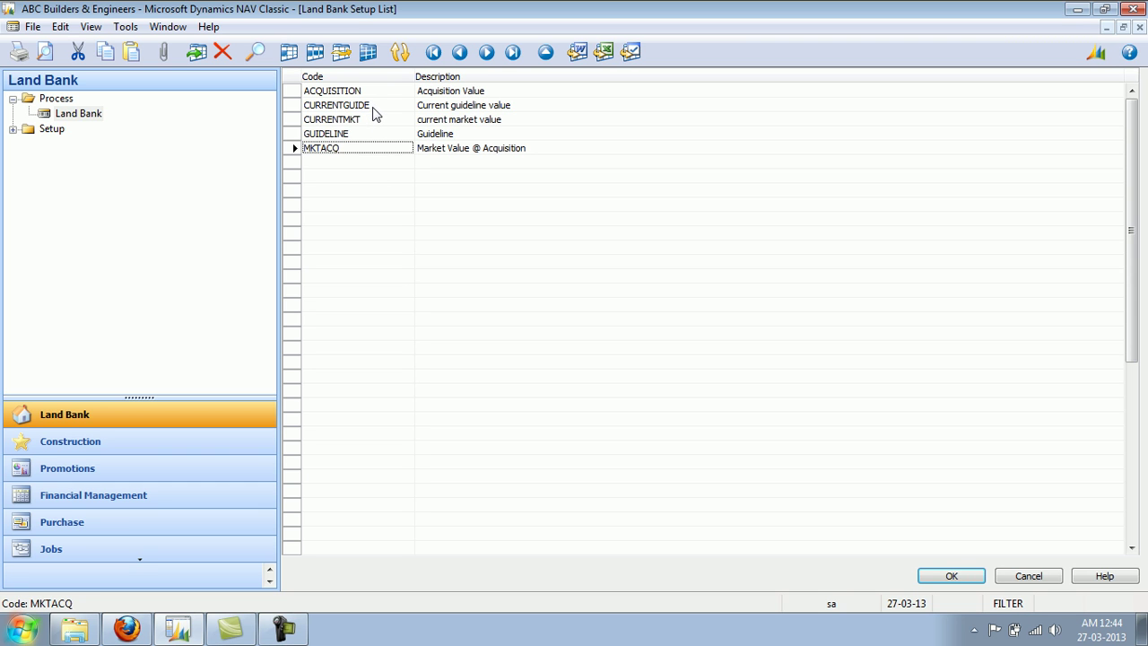
pyautogui.press('Return')
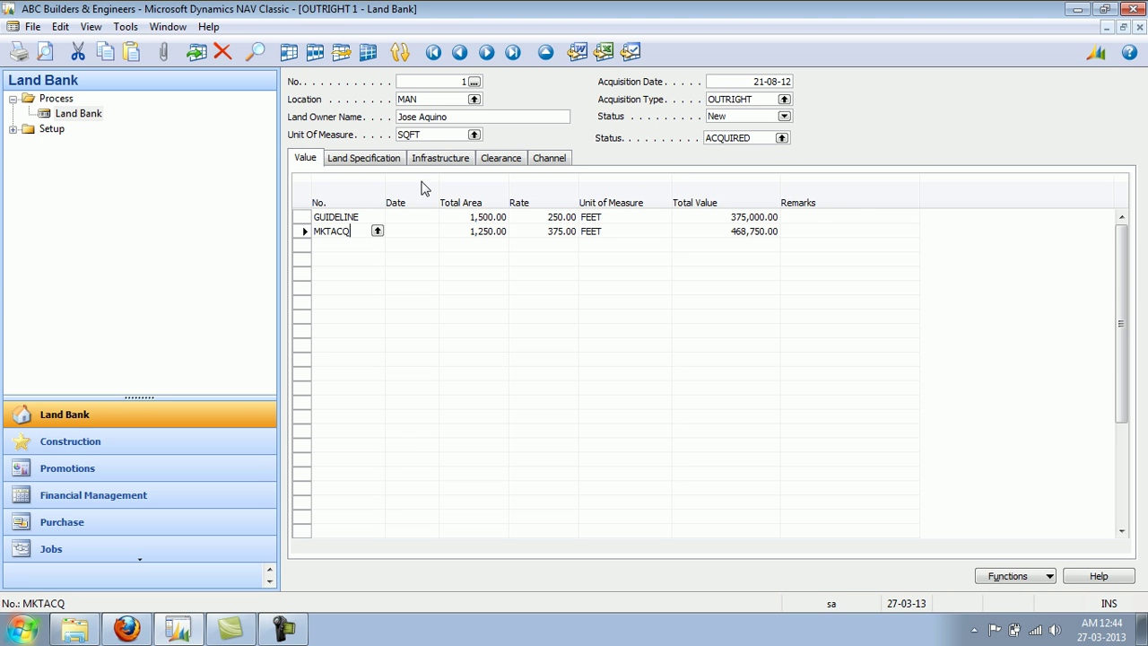
# Step: Review the land specification and infrastructure details, including the infrastructure types available for the ROAD line
pyautogui.click(395, 164)
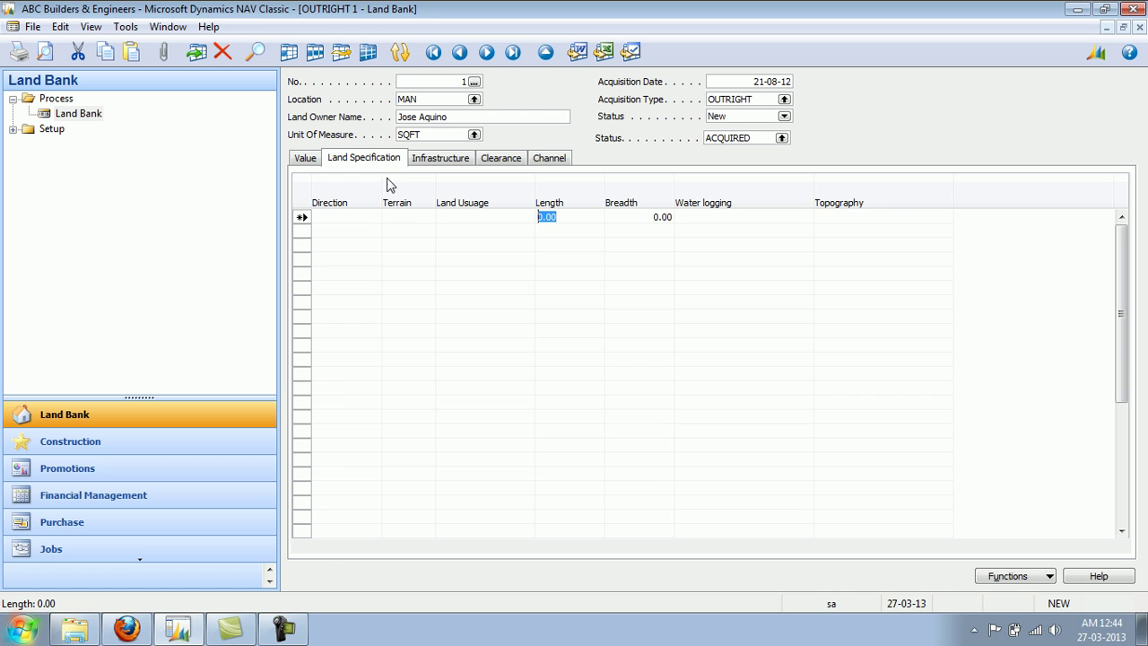
pyautogui.click(440, 158)
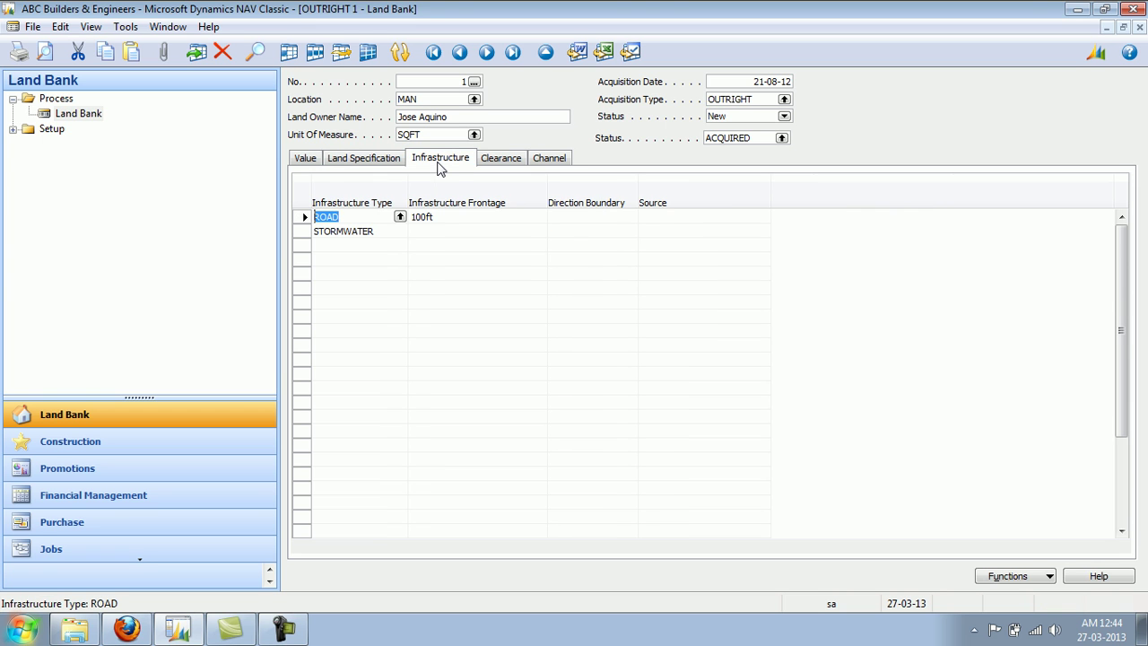
pyautogui.click(400, 216)
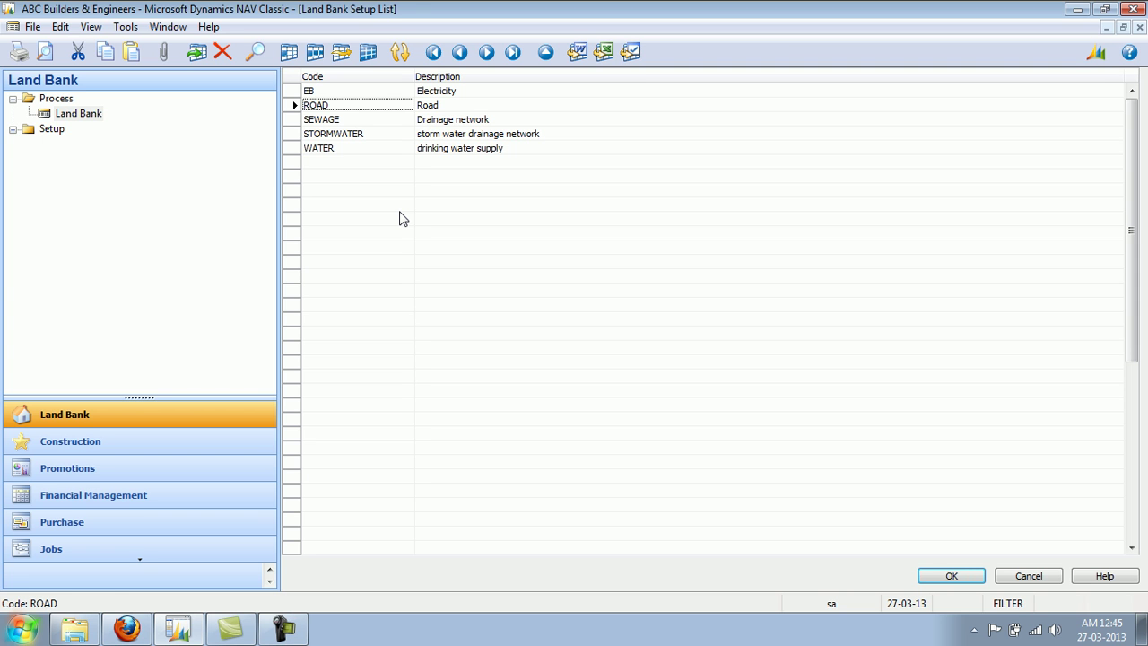
pyautogui.press('Escape')
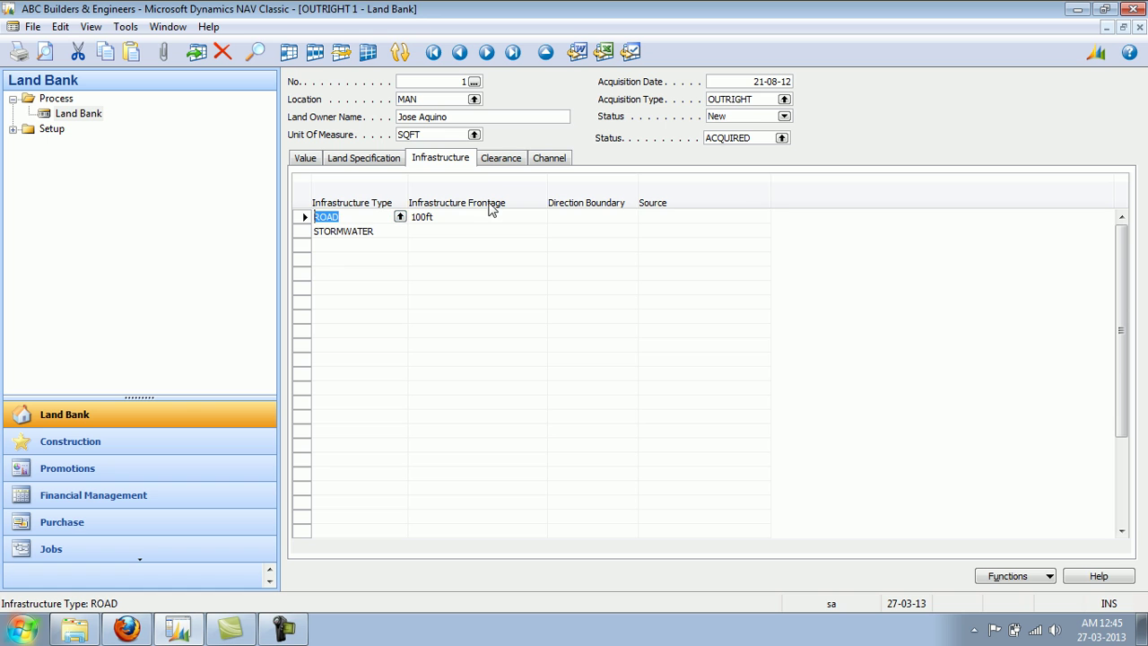
# Step: Review the land record's clearance lines and the clearance codes available for the EC line
pyautogui.click(505, 158)
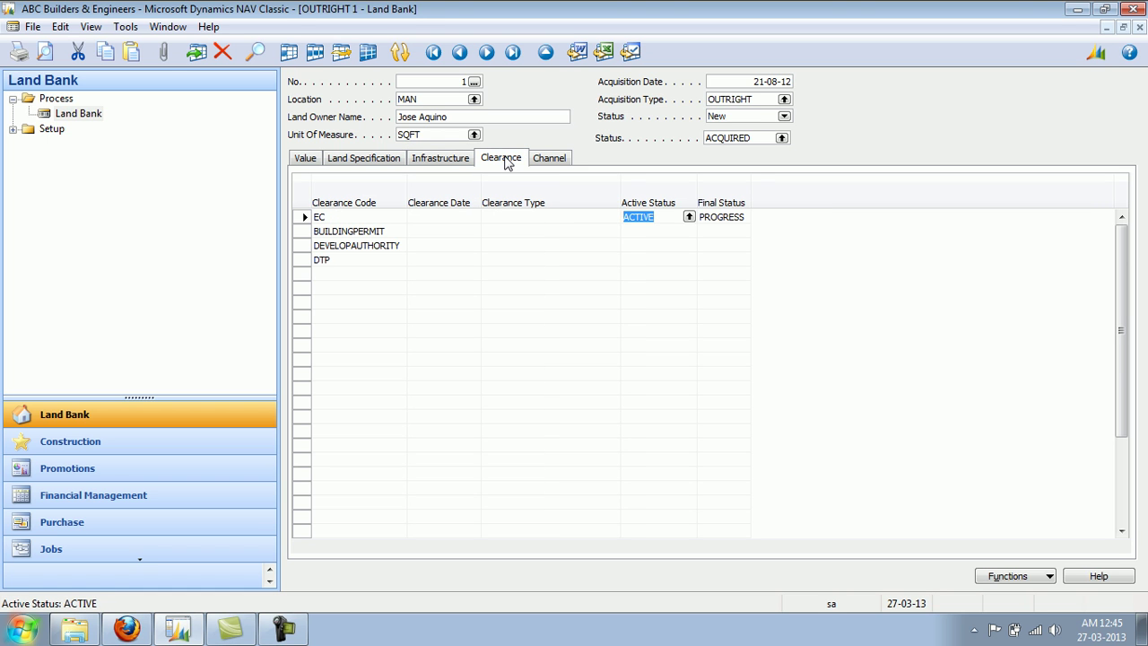
pyautogui.click(403, 220)
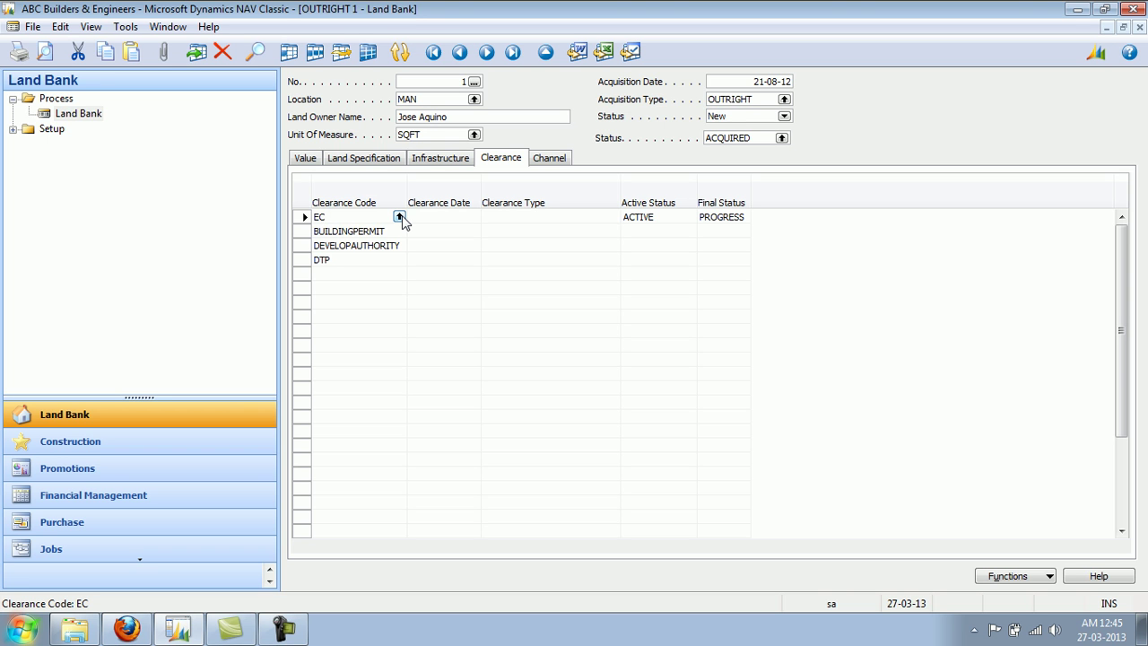
pyautogui.click(400, 217)
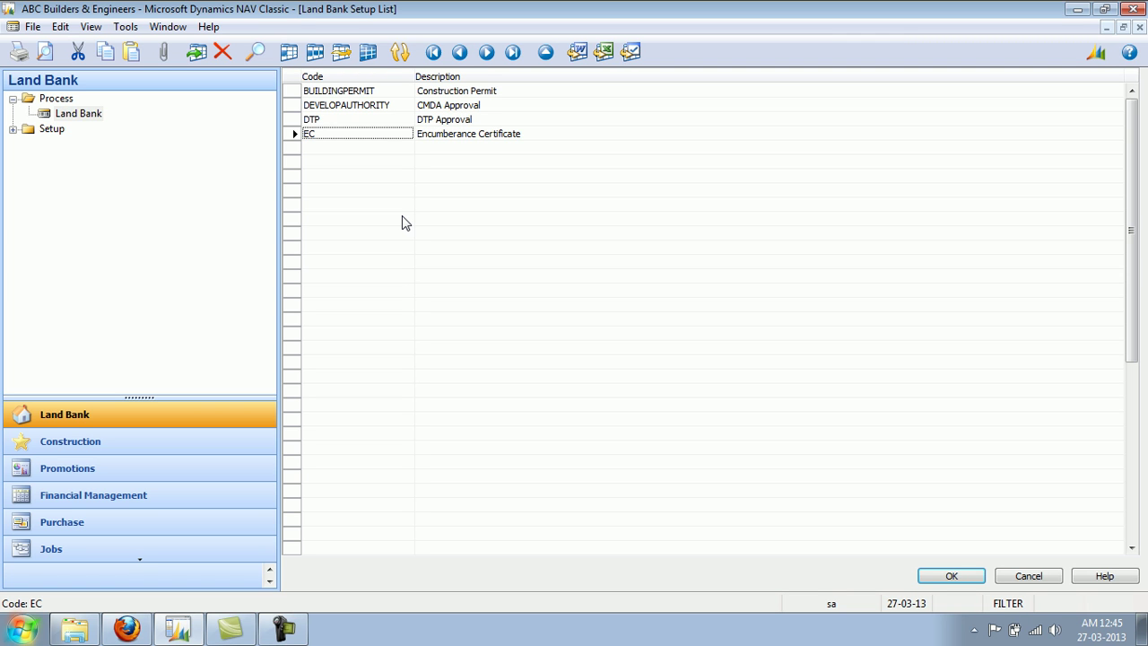
pyautogui.press('Return')
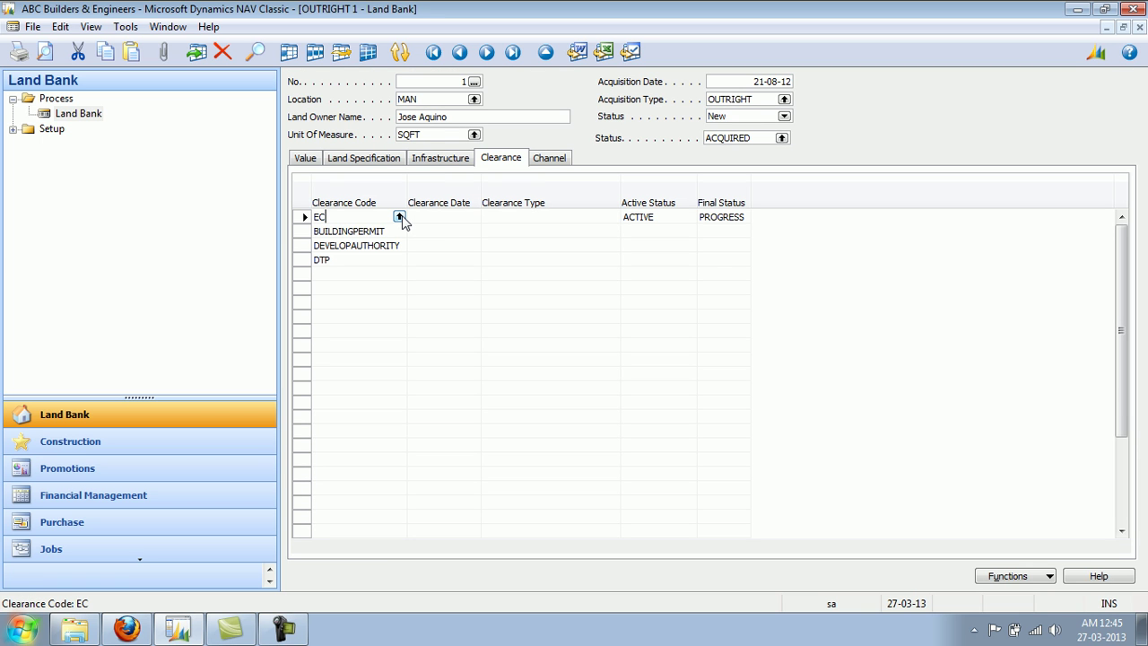
# Step: Examine the MEDIATION channel line from agent name through role, fee type, codes, value percentage and fees, plus the record's available functions
pyautogui.click(553, 162)
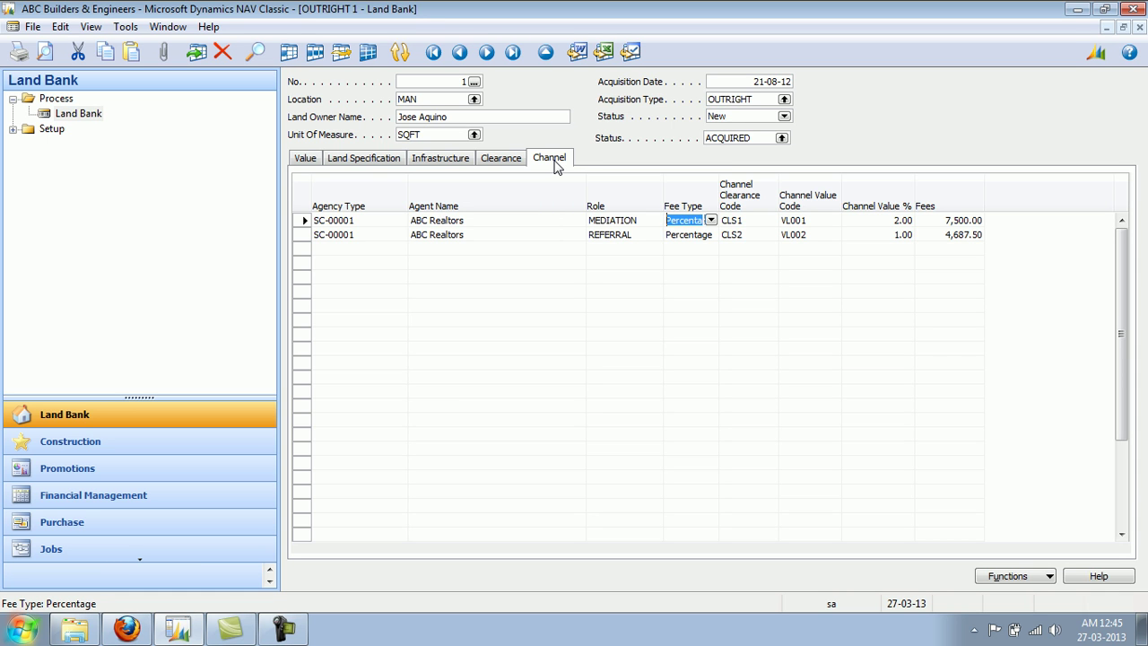
pyautogui.click(530, 223)
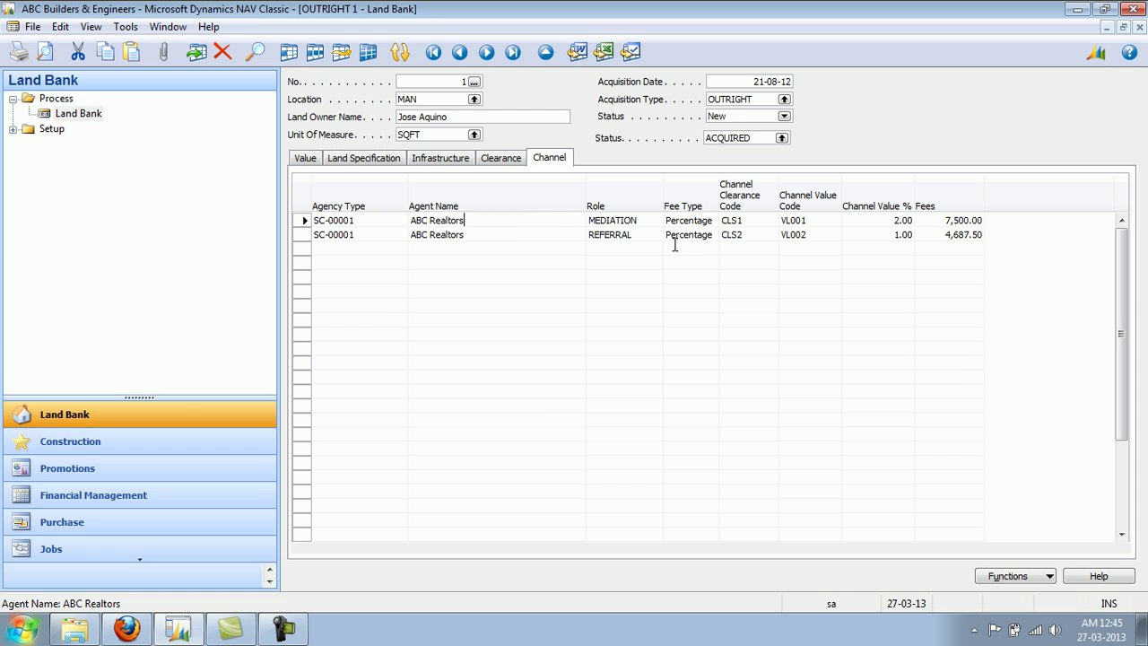
pyautogui.click(653, 218)
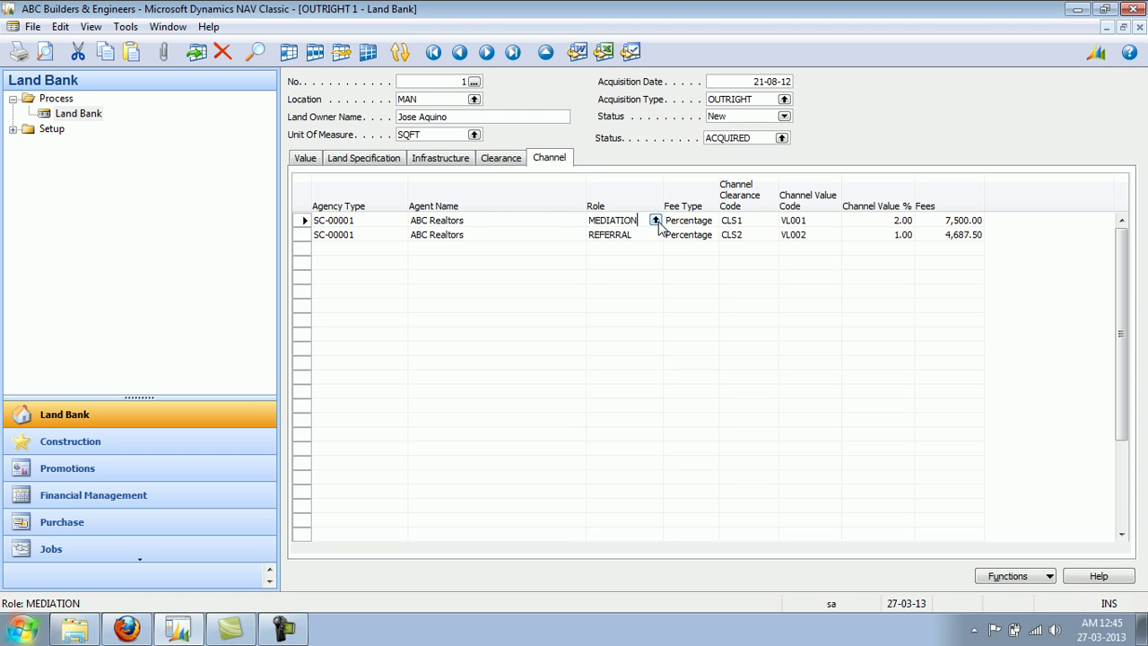
pyautogui.click(696, 220)
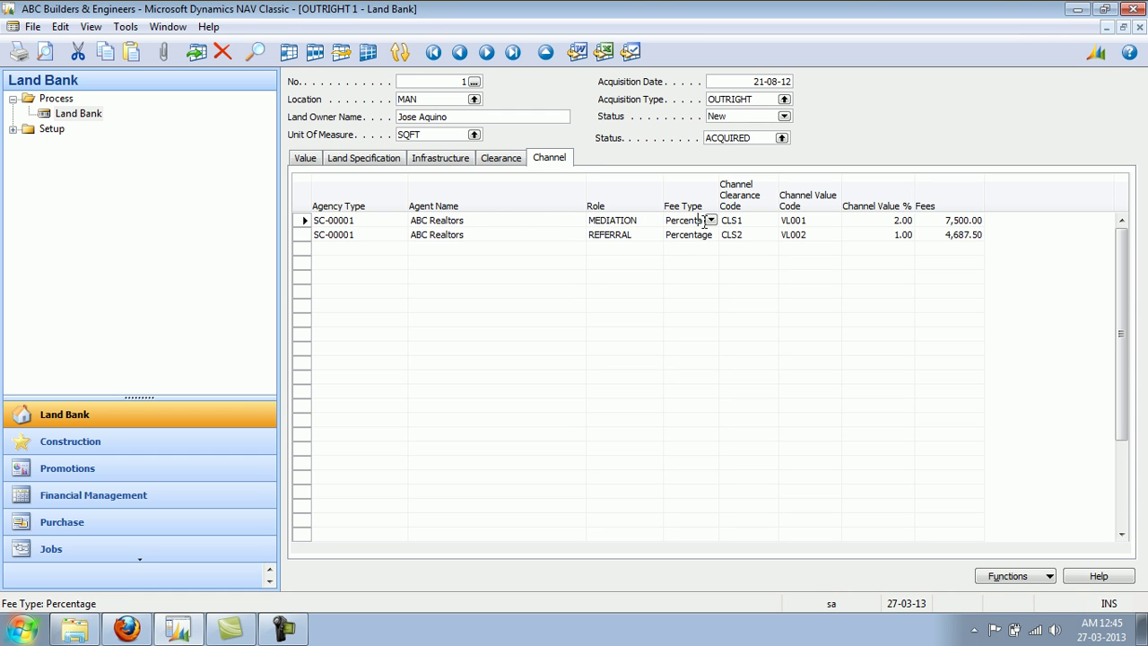
pyautogui.click(759, 220)
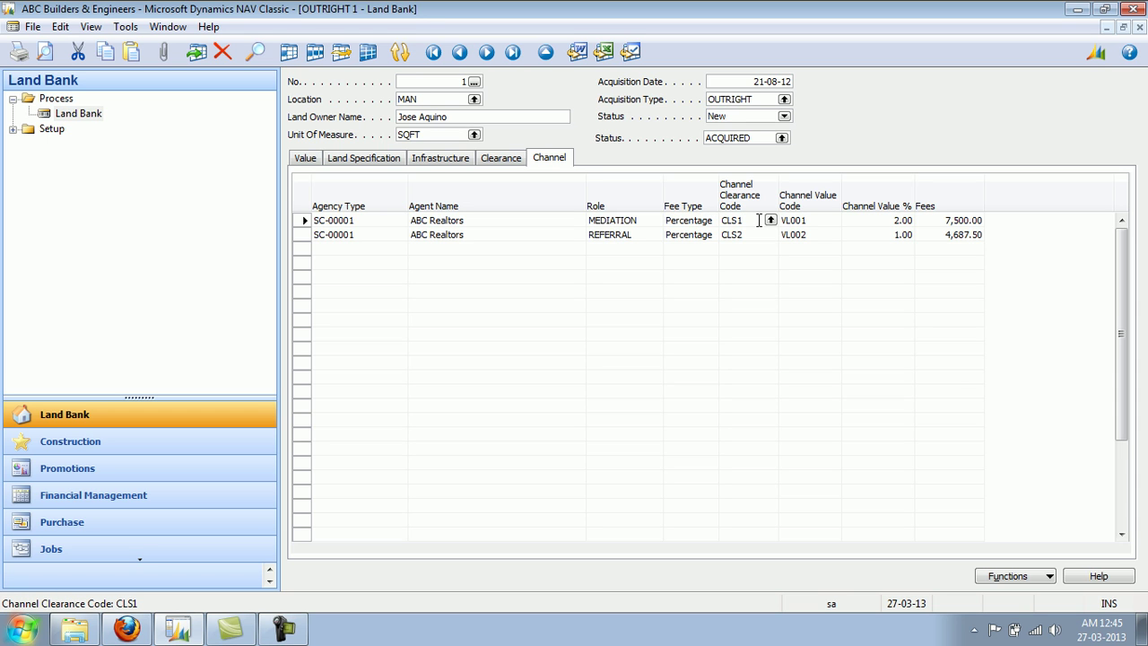
pyautogui.click(818, 220)
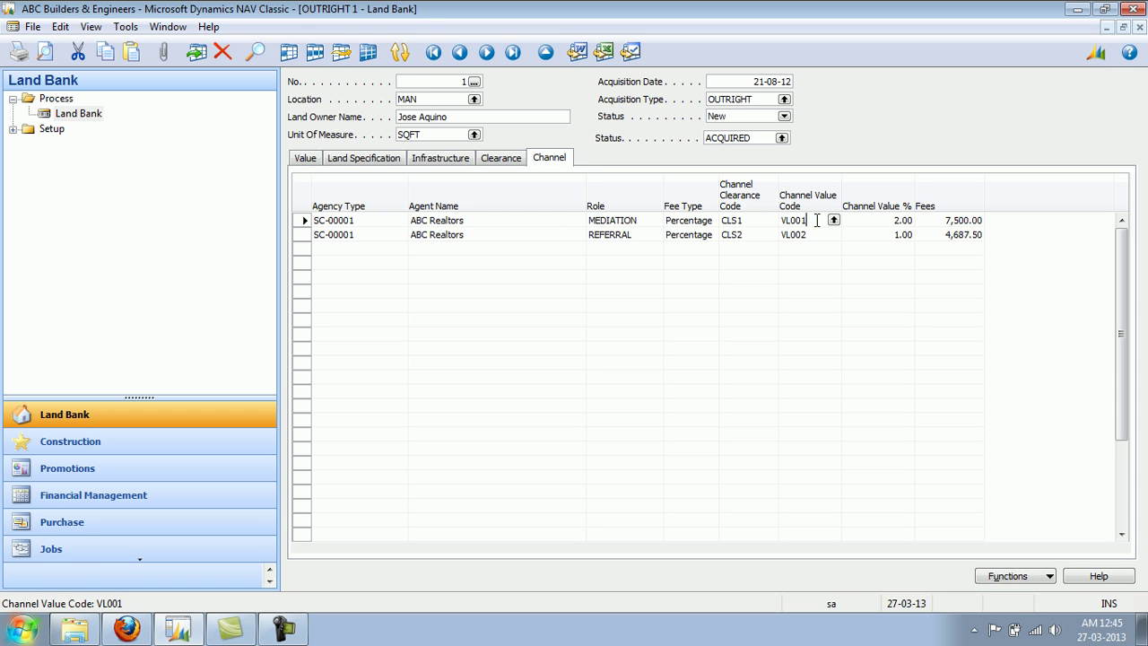
pyautogui.click(891, 224)
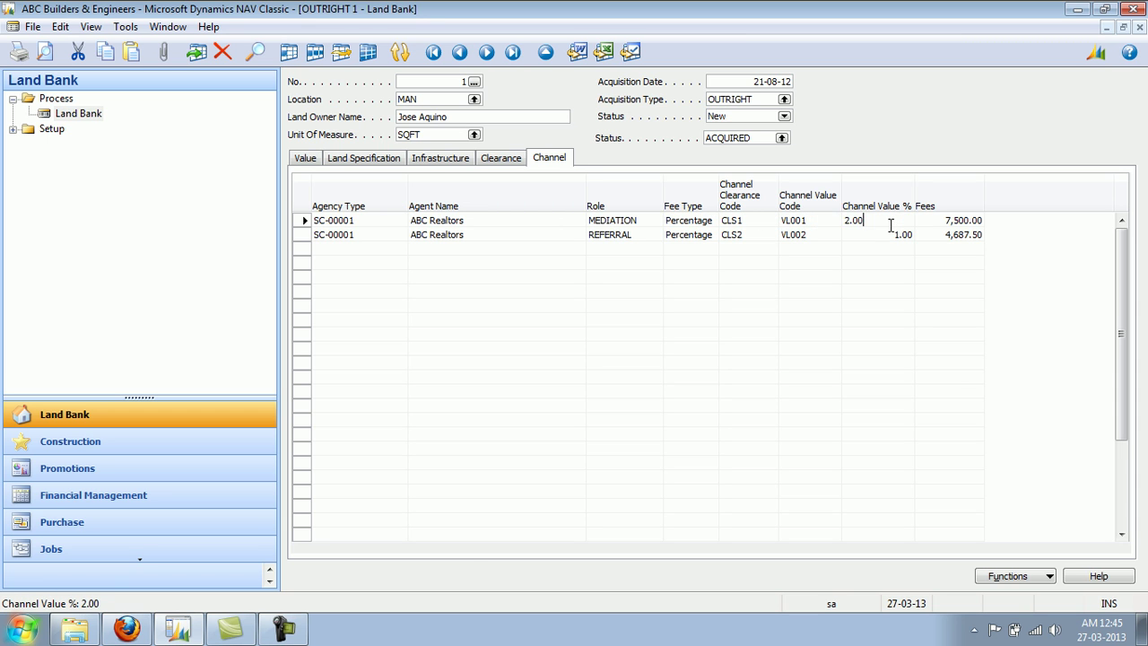
pyautogui.click(951, 224)
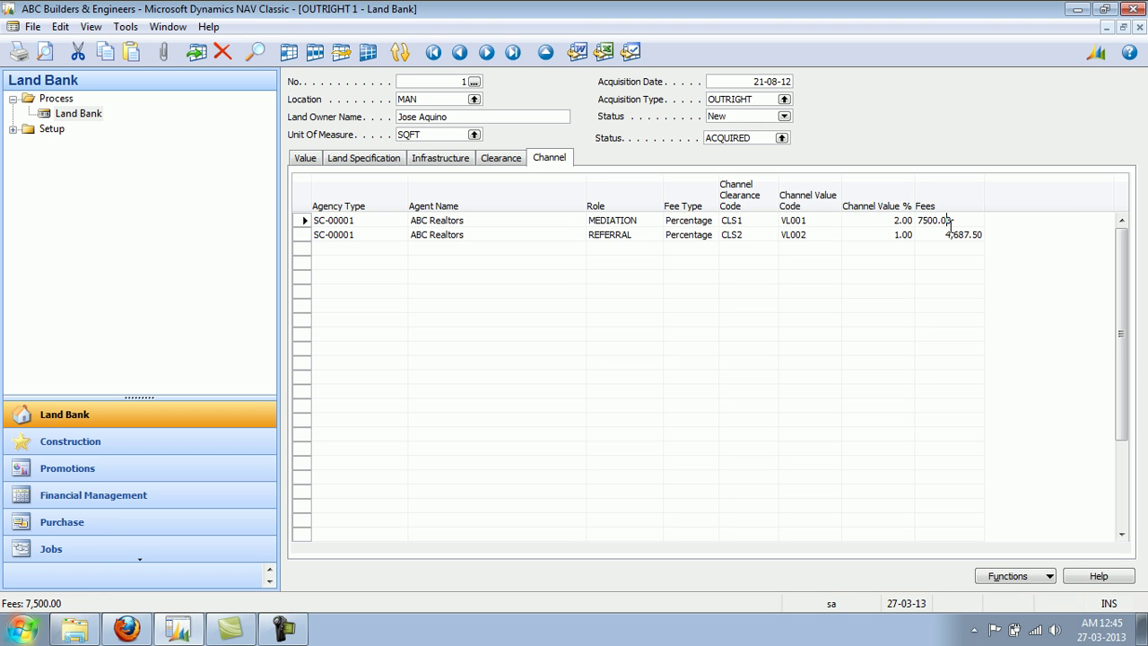
pyautogui.click(1019, 579)
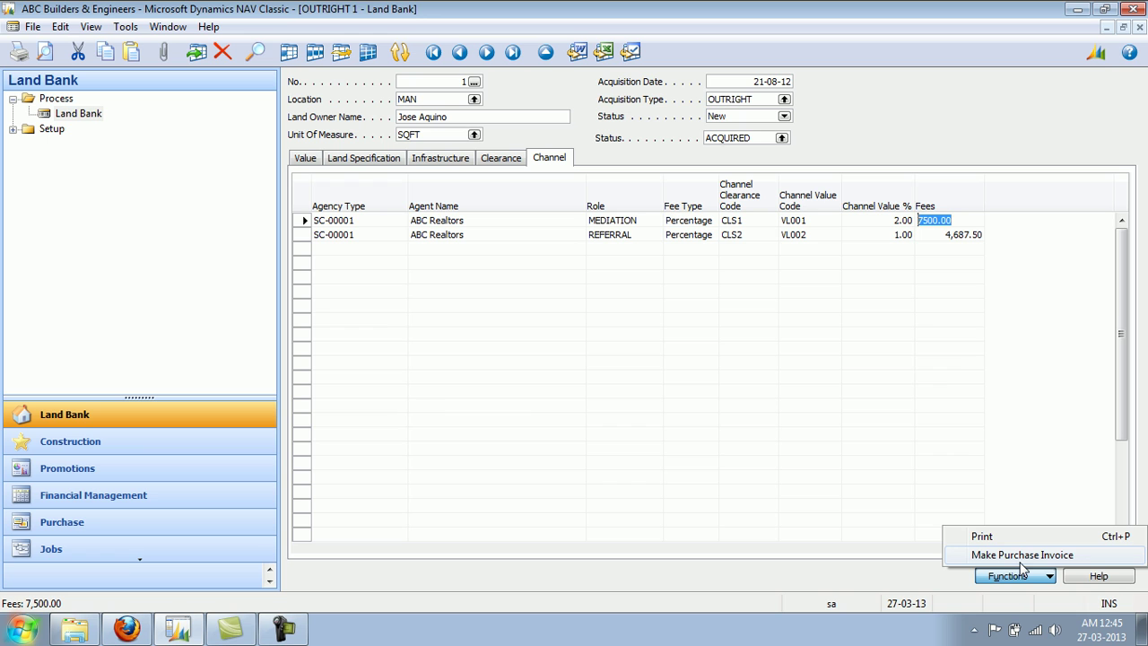
pyautogui.click(882, 107)
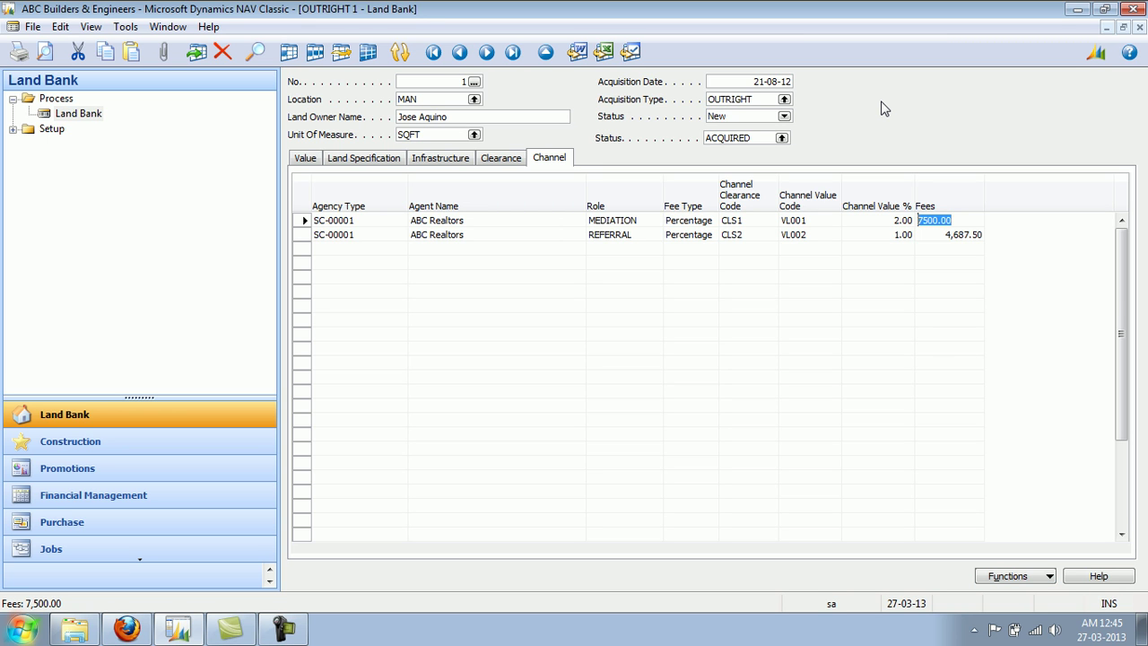
# Step: Close the land bank record and open the Job card from the Promotions area
pyautogui.press('Escape')
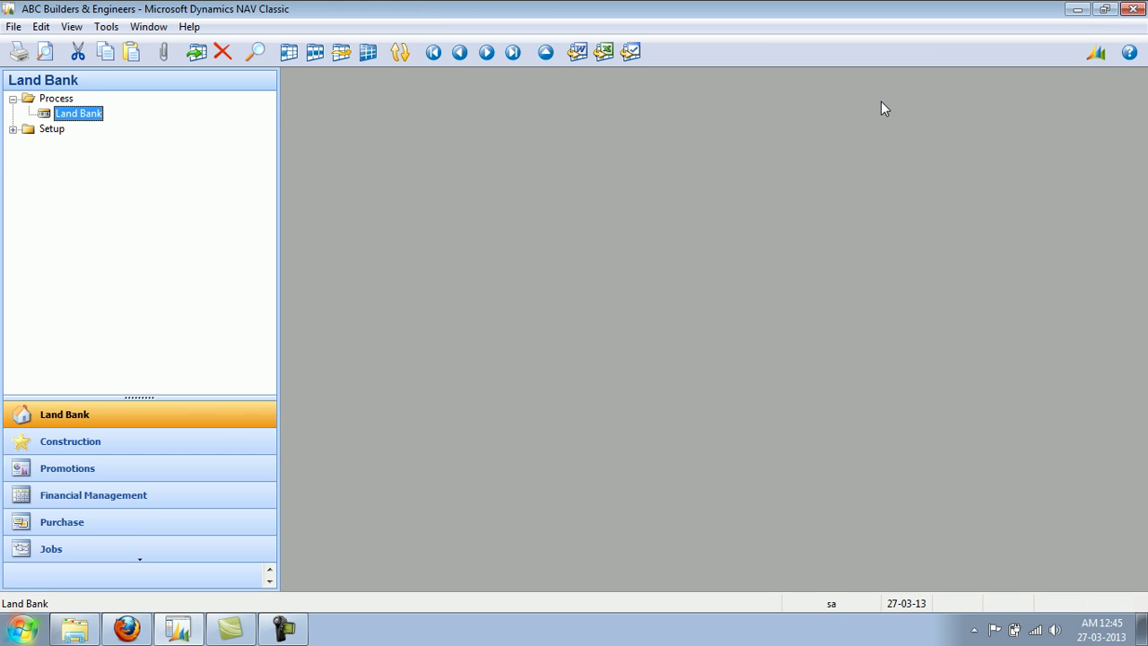
pyautogui.click(65, 470)
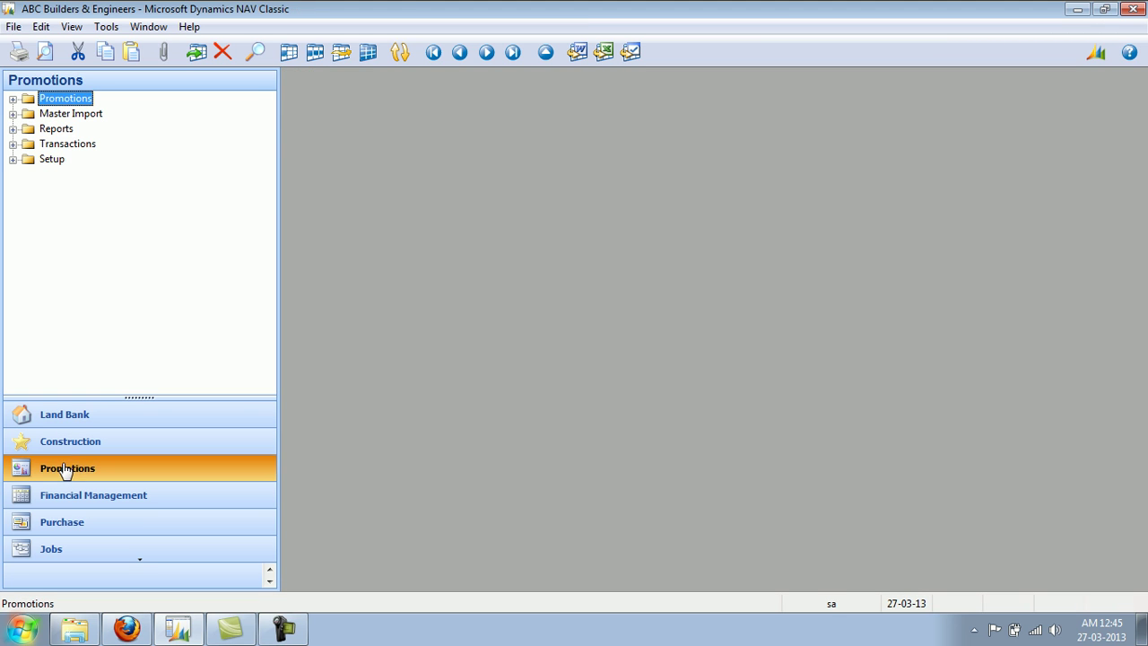
pyautogui.click(13, 99)
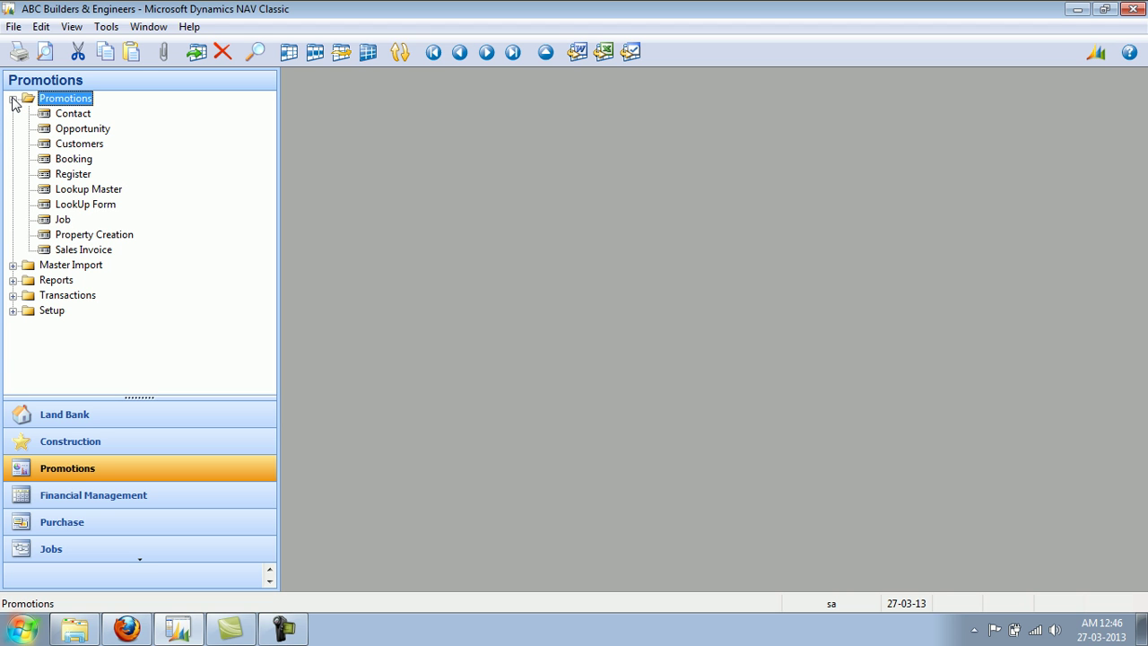
pyautogui.click(62, 219)
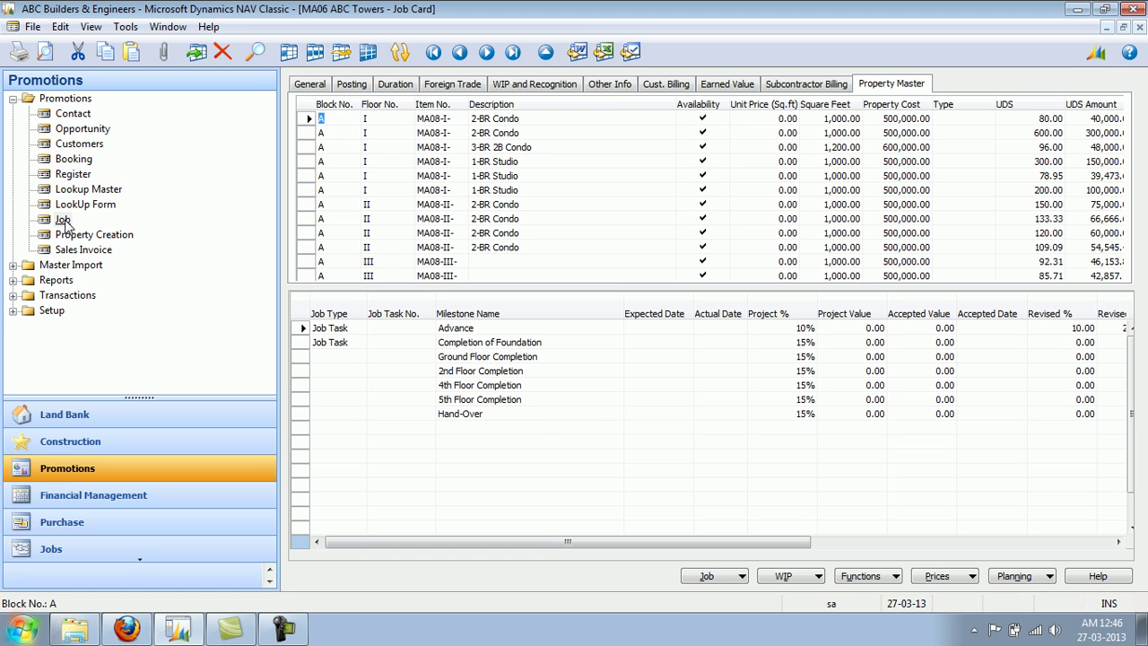
# Step: Examine the general details of the ABC Towers job and its available job types
pyautogui.click(309, 83)
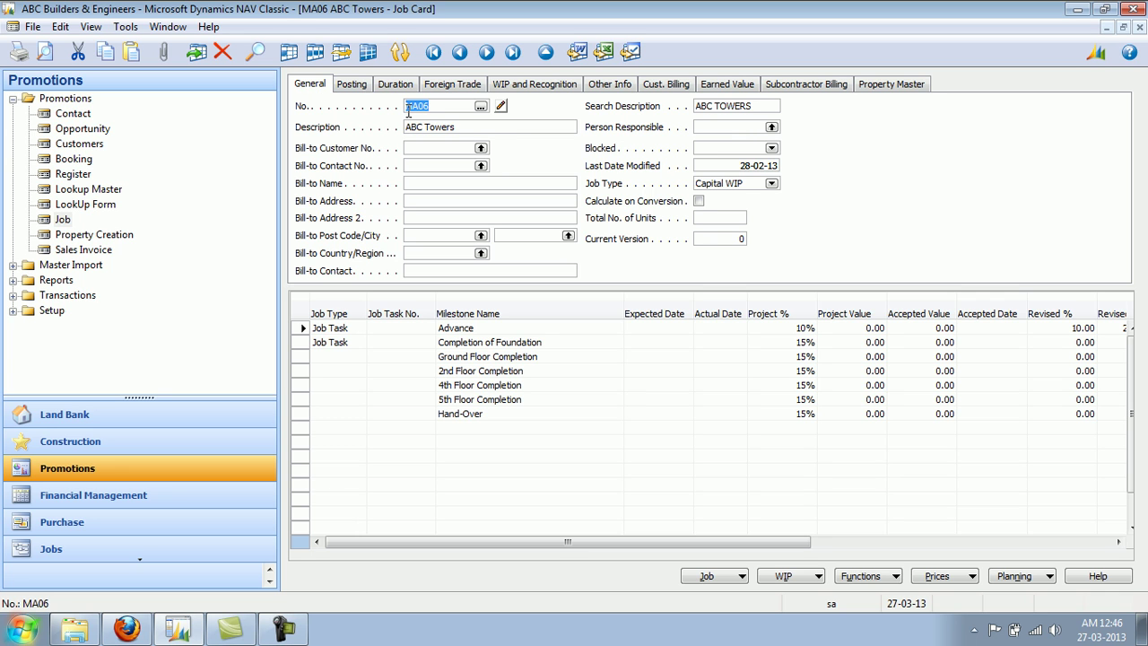
pyautogui.click(771, 184)
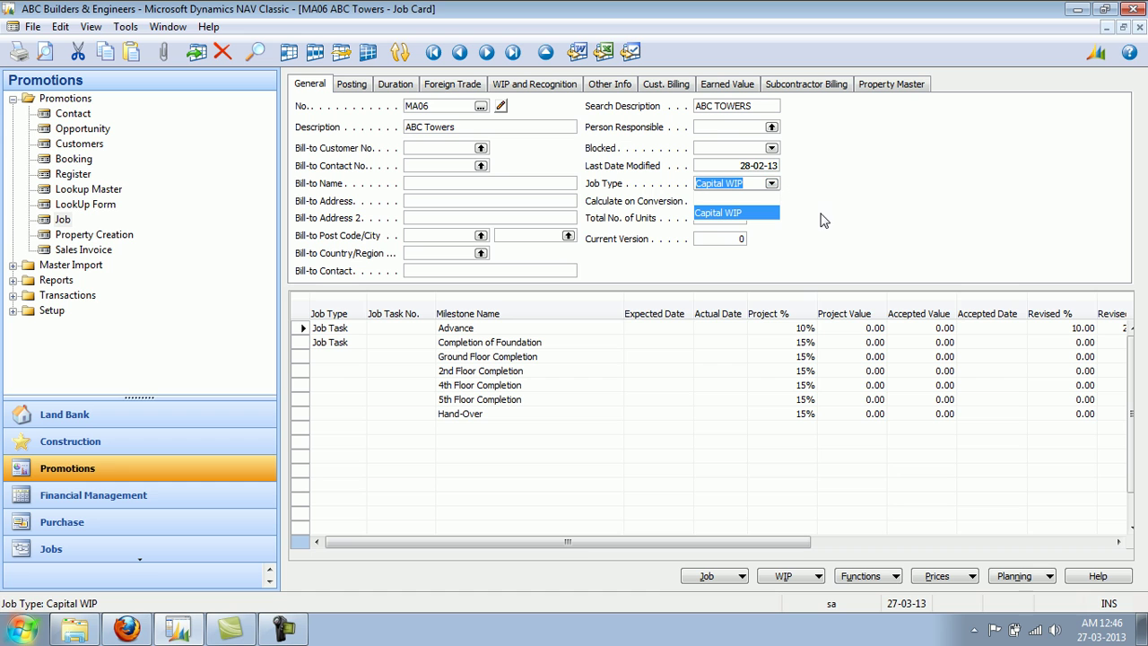
pyautogui.press('Return')
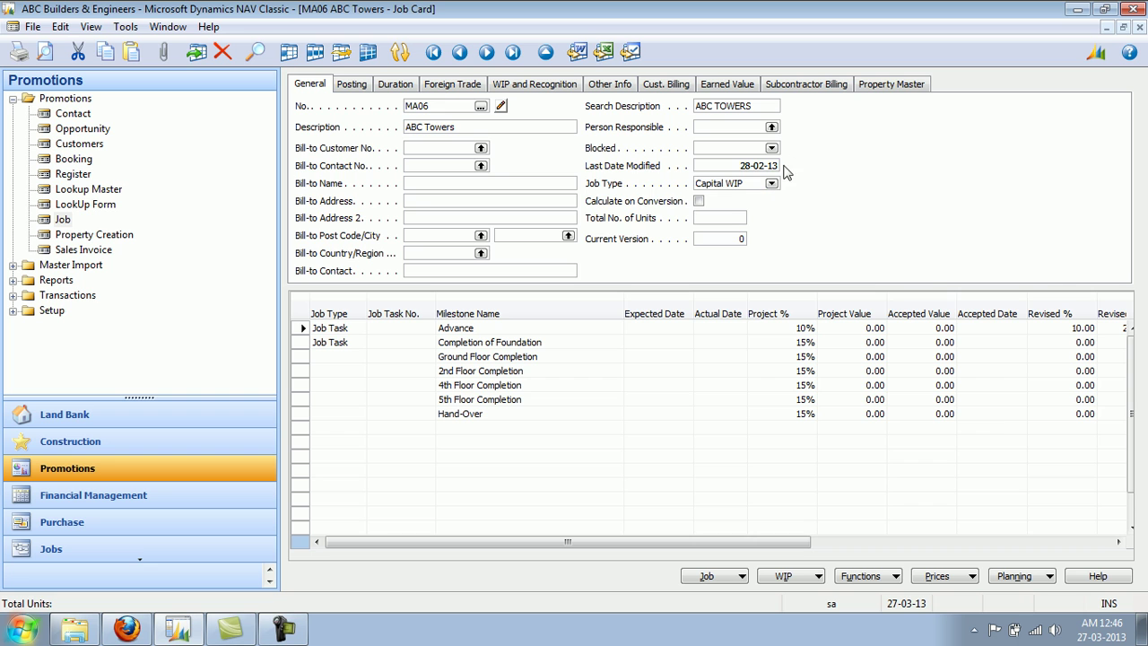
# Step: Examine the first unit in the job's property master, from block number through description and availability to square feet
pyautogui.click(880, 87)
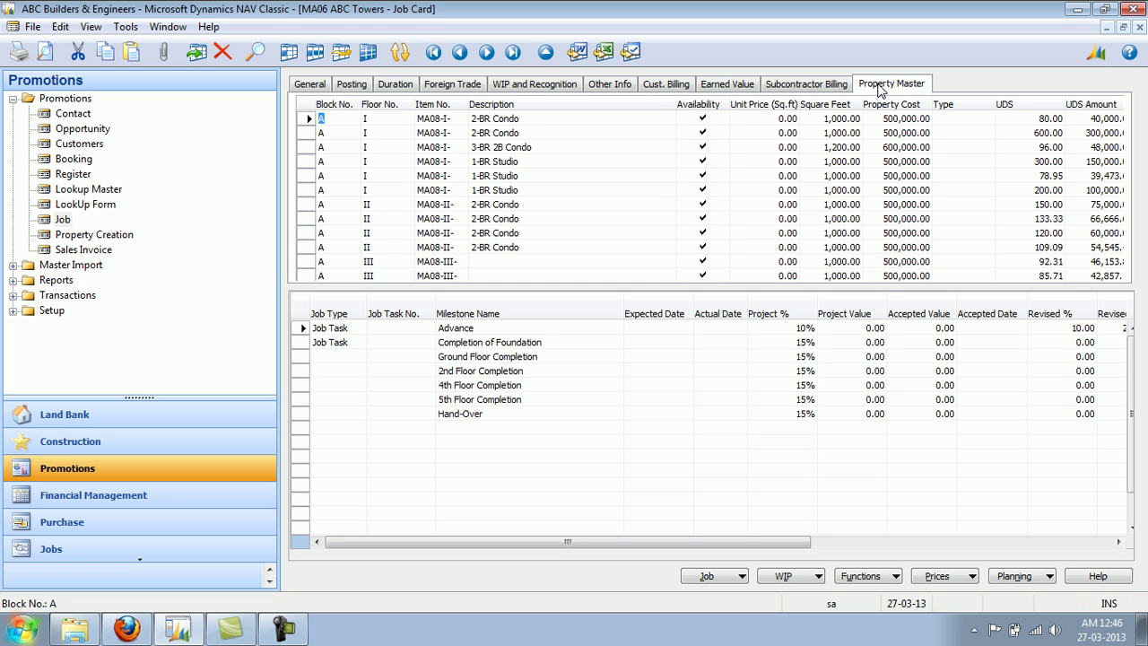
pyautogui.press('Tab')
pyautogui.press('Tab')
pyautogui.press('Tab')
pyautogui.press('Tab')
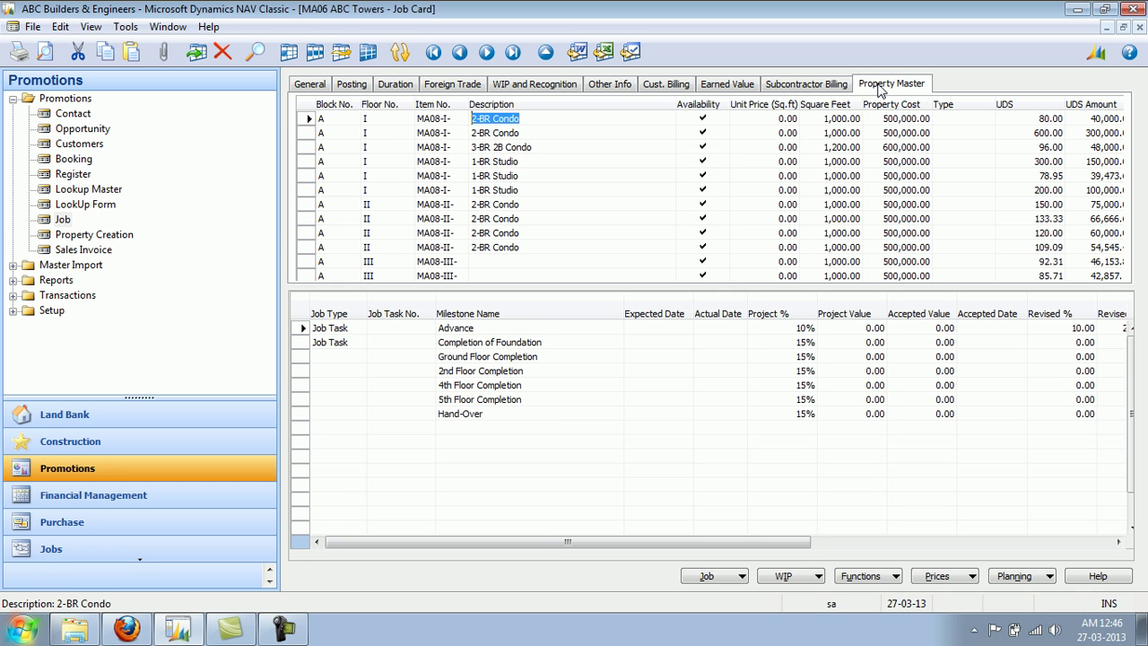
pyautogui.press('Tab')
pyautogui.hotkey('shift', 'Tab')
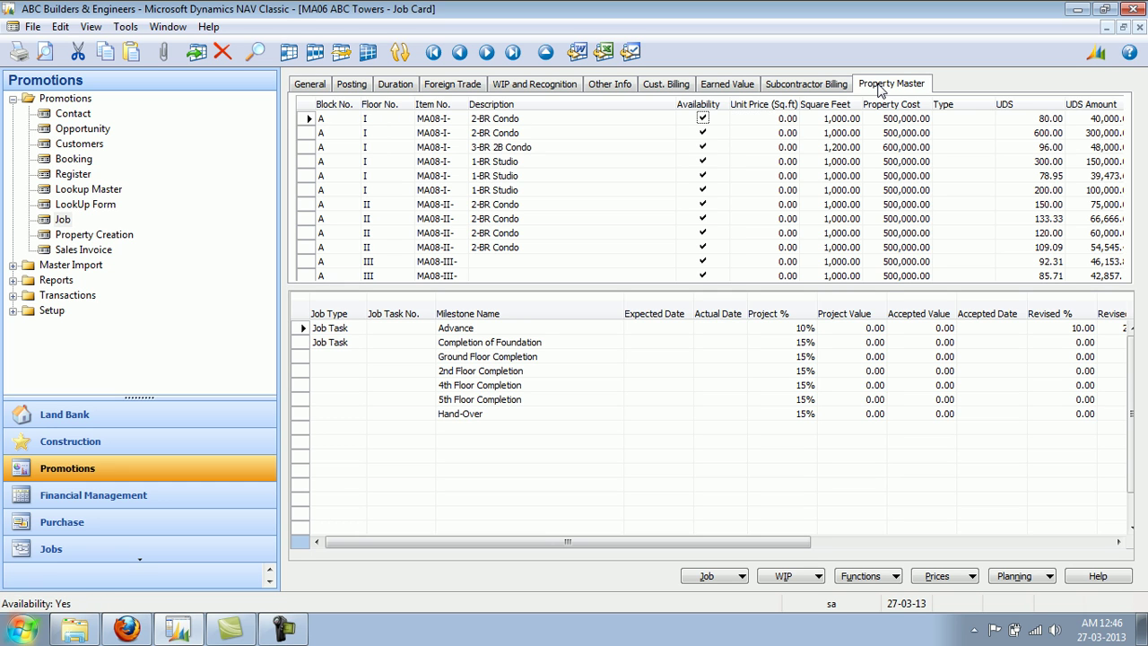
pyautogui.press('Tab')
pyautogui.press('Tab')
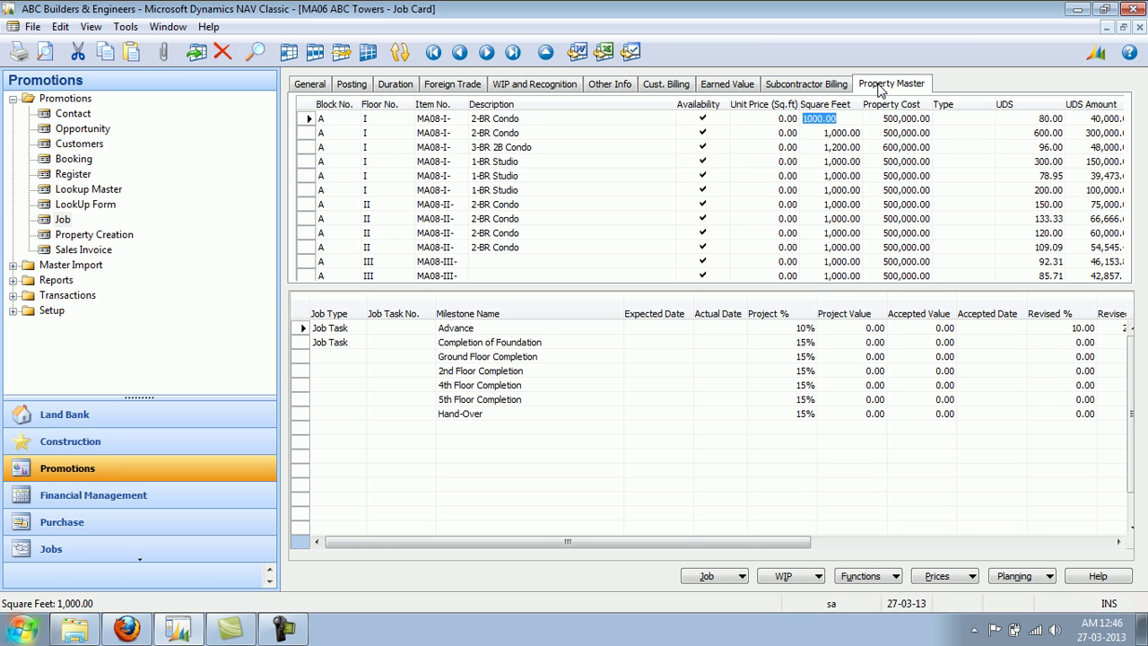
# Step: Examine the first unit's property cost, type, UDS and UDS amount in the property master
pyautogui.press('Tab')
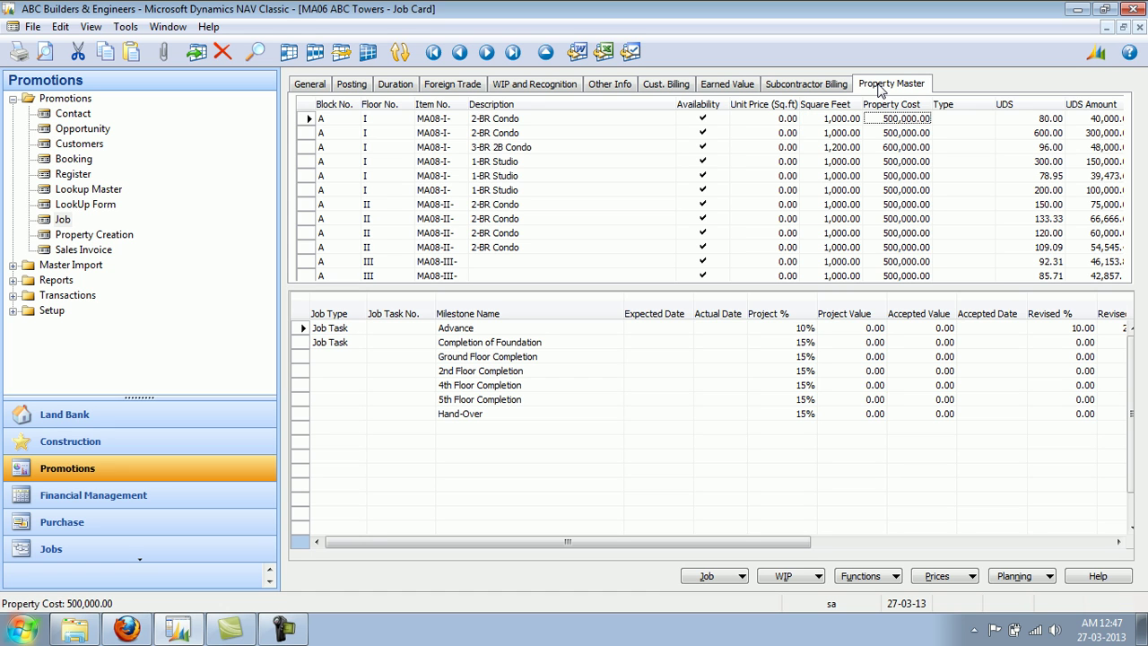
pyautogui.press('Tab')
pyautogui.press('Tab')
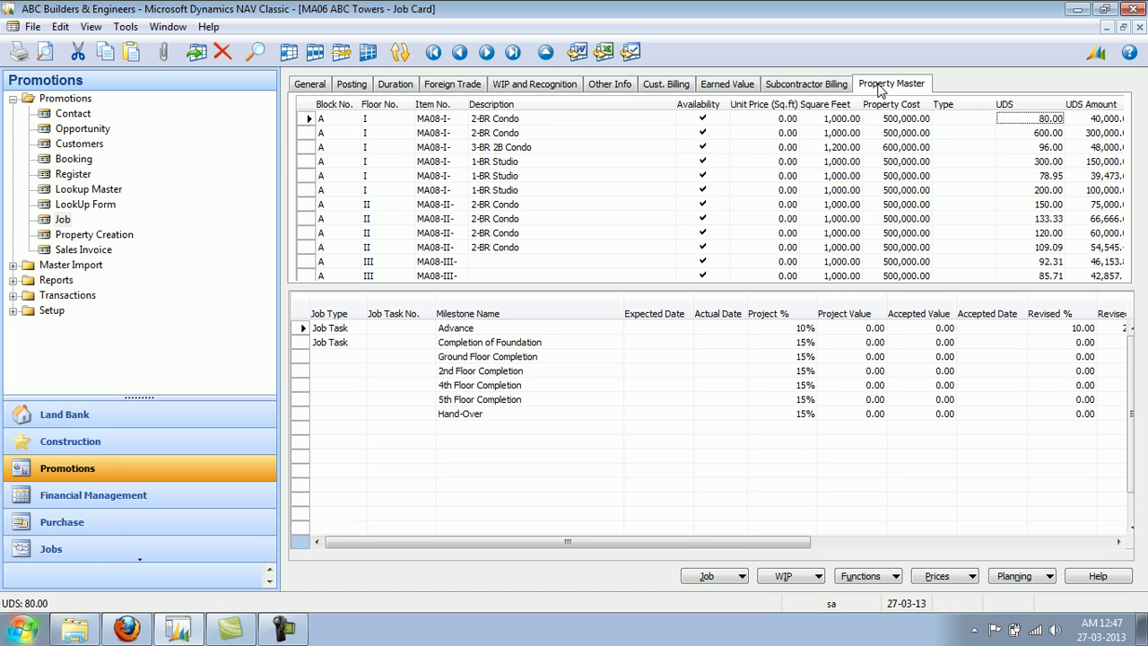
pyautogui.press('Tab')
pyautogui.press('Tab')
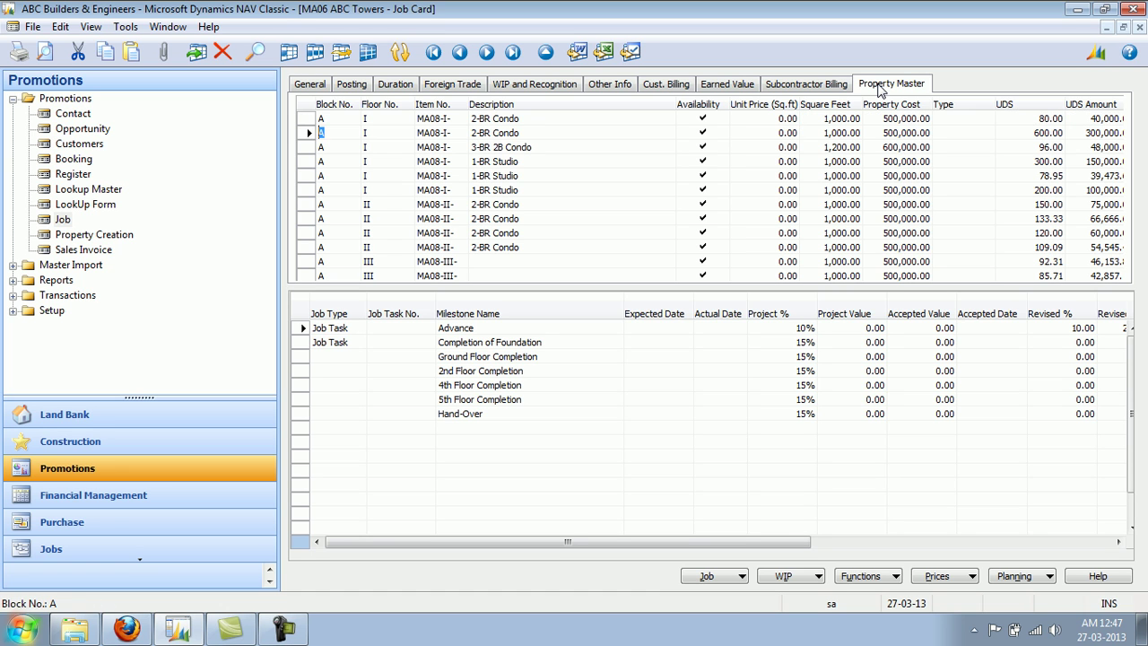
# Step: Examine the second unit in the property master from block number through property cost
pyautogui.press('Tab')
pyautogui.press('Tab')
pyautogui.press('Tab')
pyautogui.press('Tab')
pyautogui.press('Tab')
pyautogui.press('Tab')
pyautogui.press('Tab')
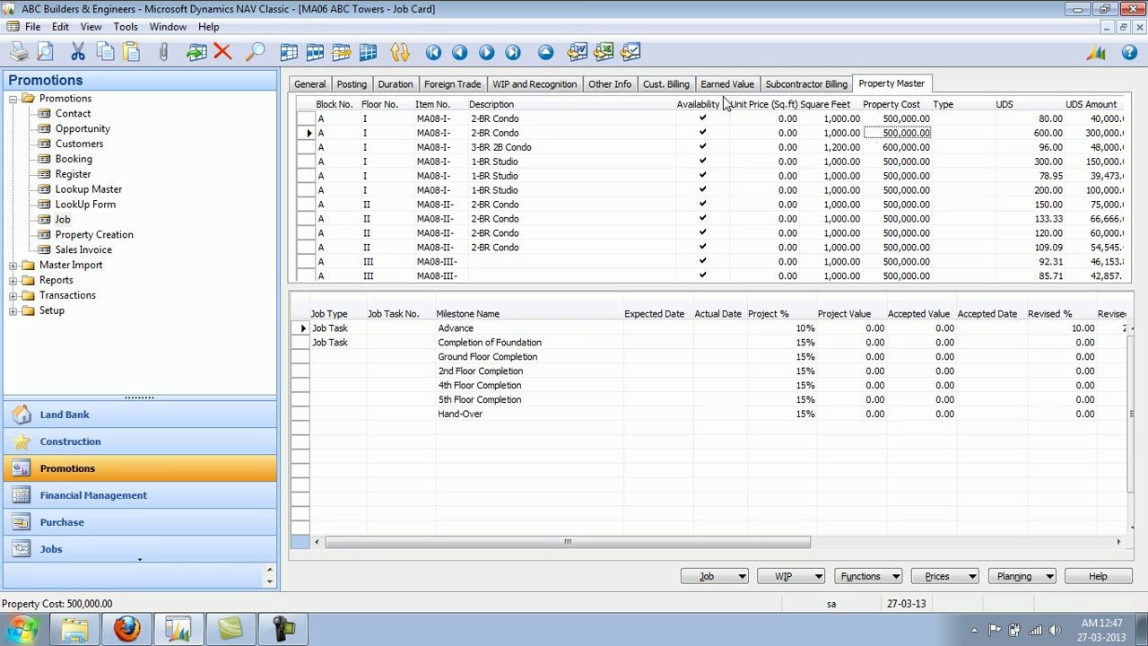
# Step: Check the land cost in the job's other information, and review the UDS and UDS amounts of the property master units
pyautogui.click(610, 87)
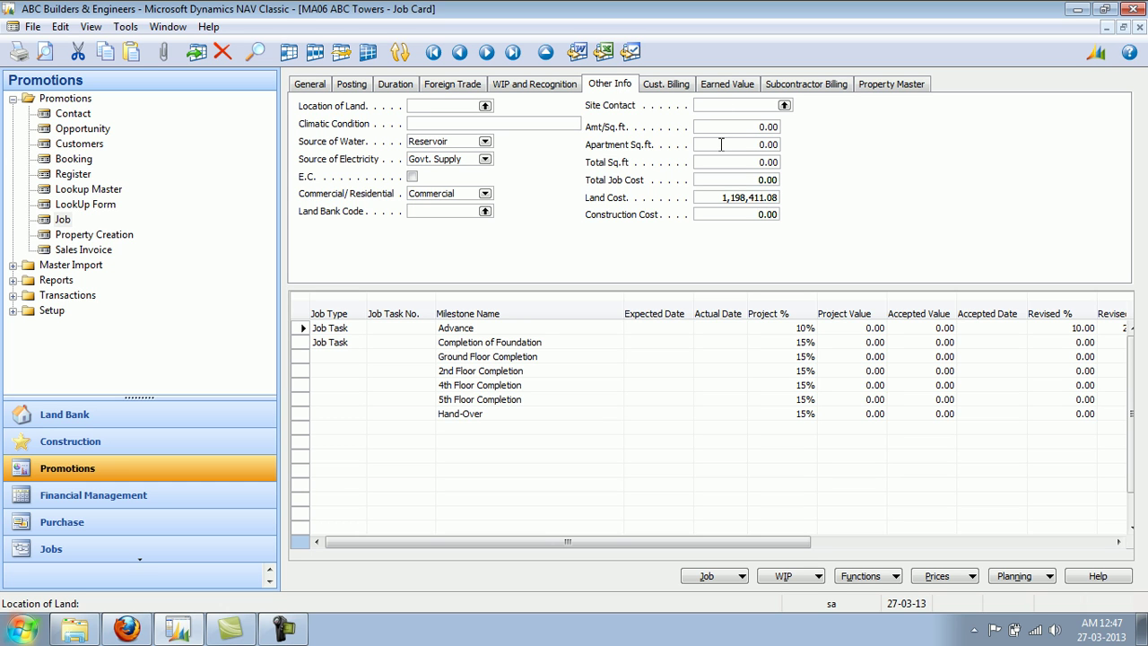
pyautogui.click(864, 90)
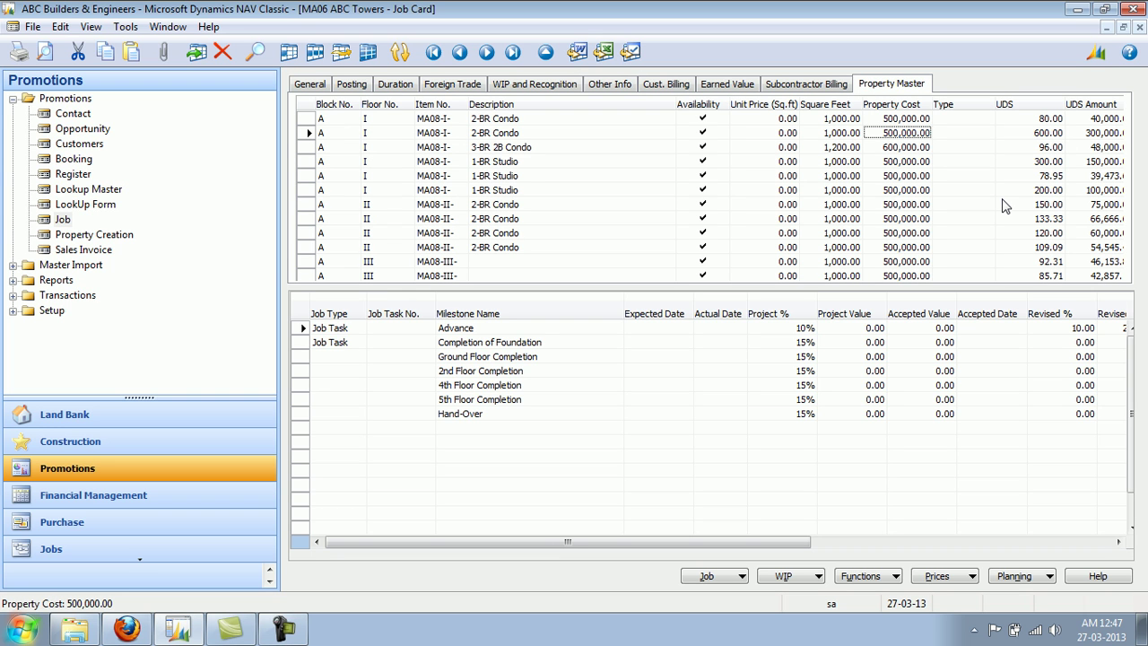
pyautogui.press('Tab')
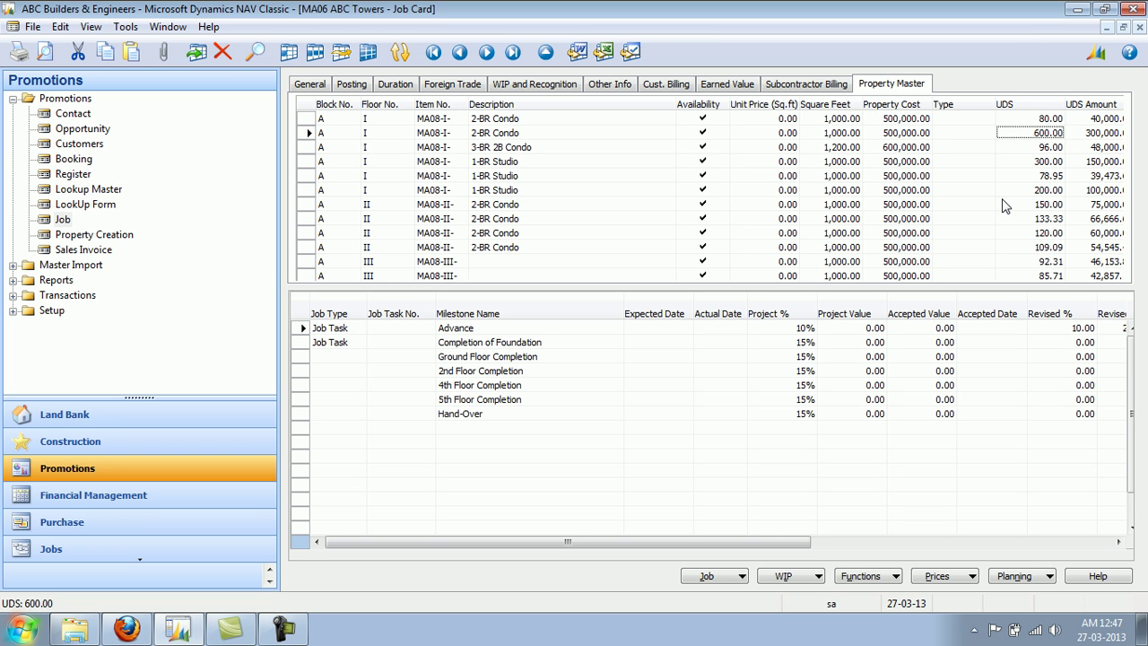
pyautogui.press('Tab')
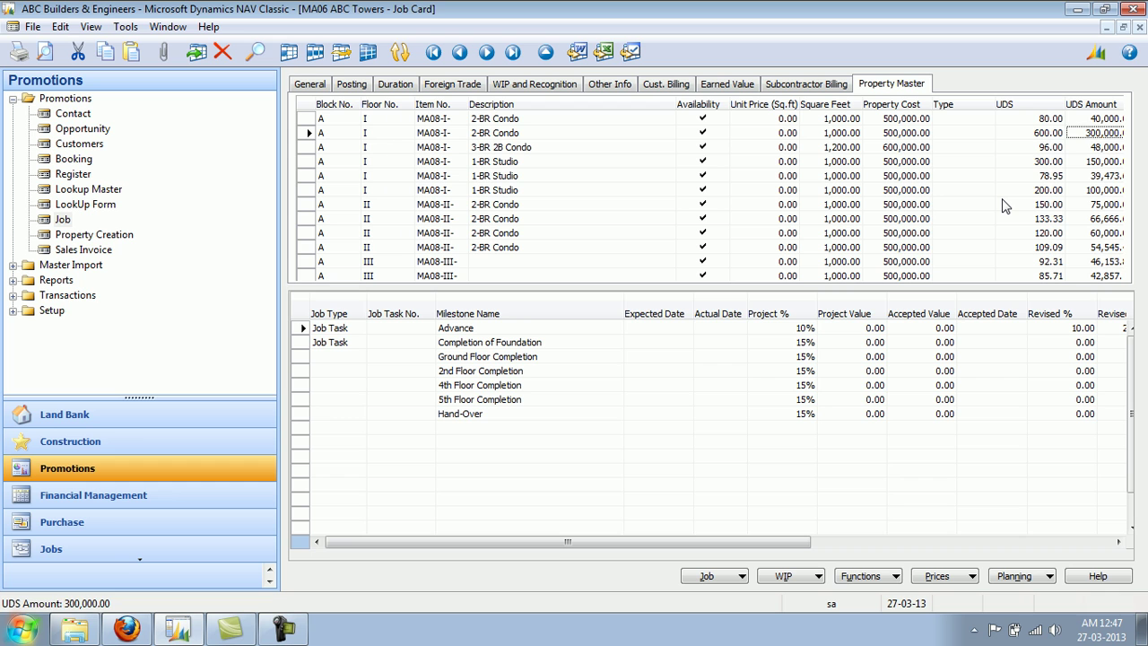
pyautogui.hotkey('shift', 'Tab')
pyautogui.press('Tab')
pyautogui.press('Down')
pyautogui.press('Down')
pyautogui.press('Down')
pyautogui.press('Down')
pyautogui.press('Down')
# Step: Examine the milestones from Advance to Hand-Over, following the Advance line from expected date through G/L posting account
pyautogui.moveTo(303, 332); pyautogui.dragTo(306, 414)
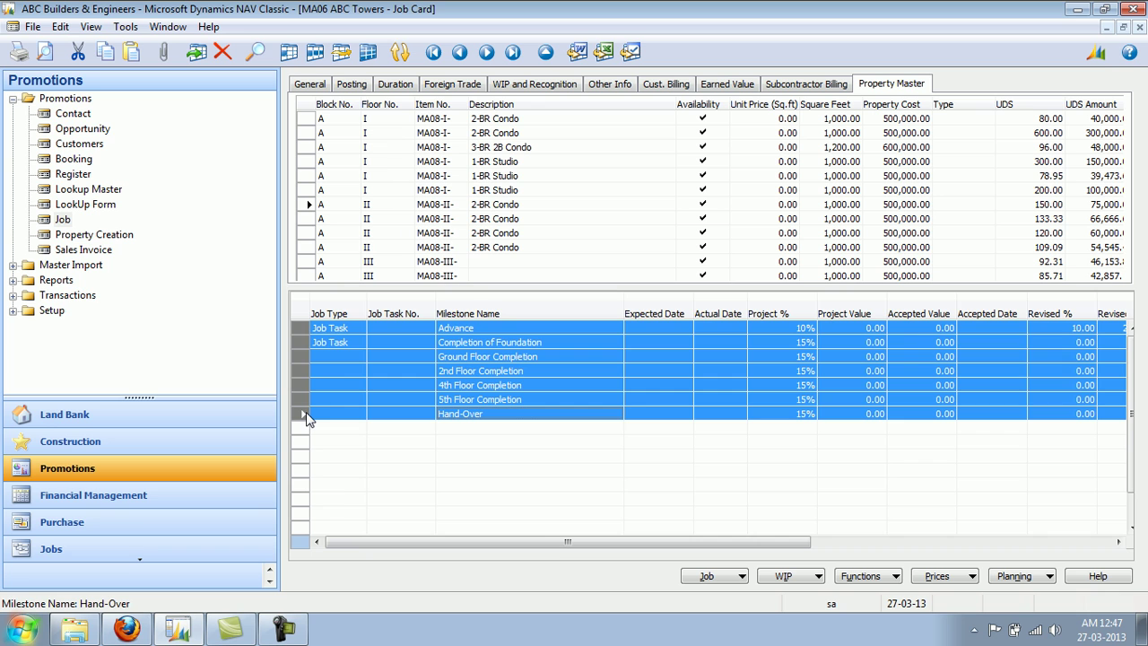
pyautogui.click(501, 328)
pyautogui.press('Tab')
pyautogui.press('Tab')
pyautogui.press('Tab')
pyautogui.press('Tab')
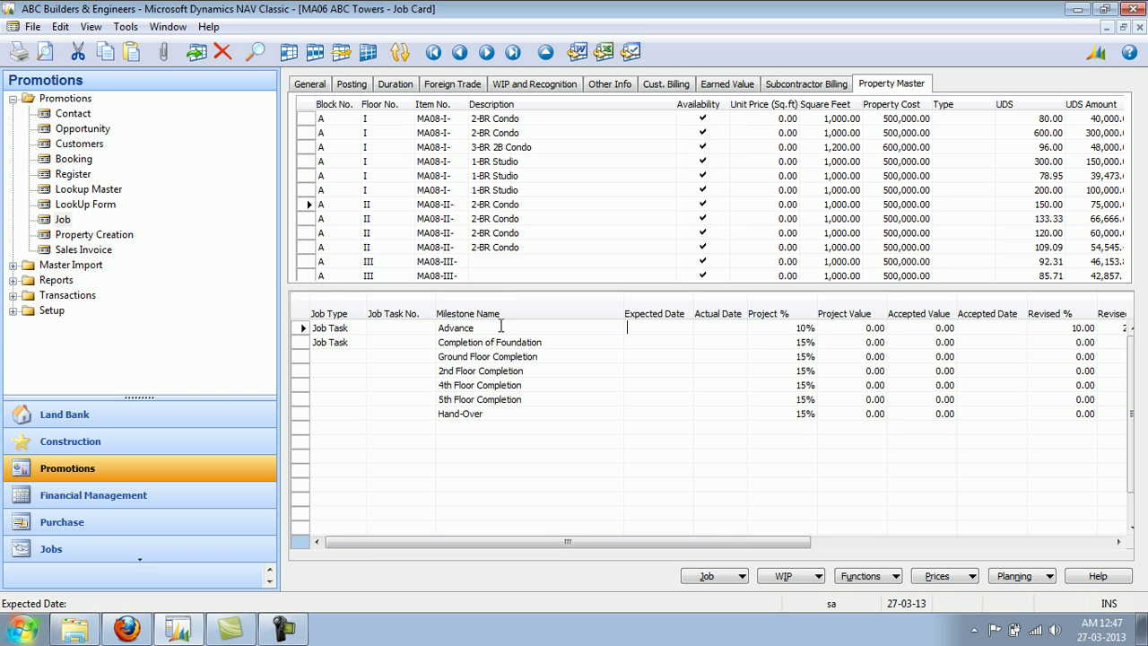
pyautogui.press('Tab')
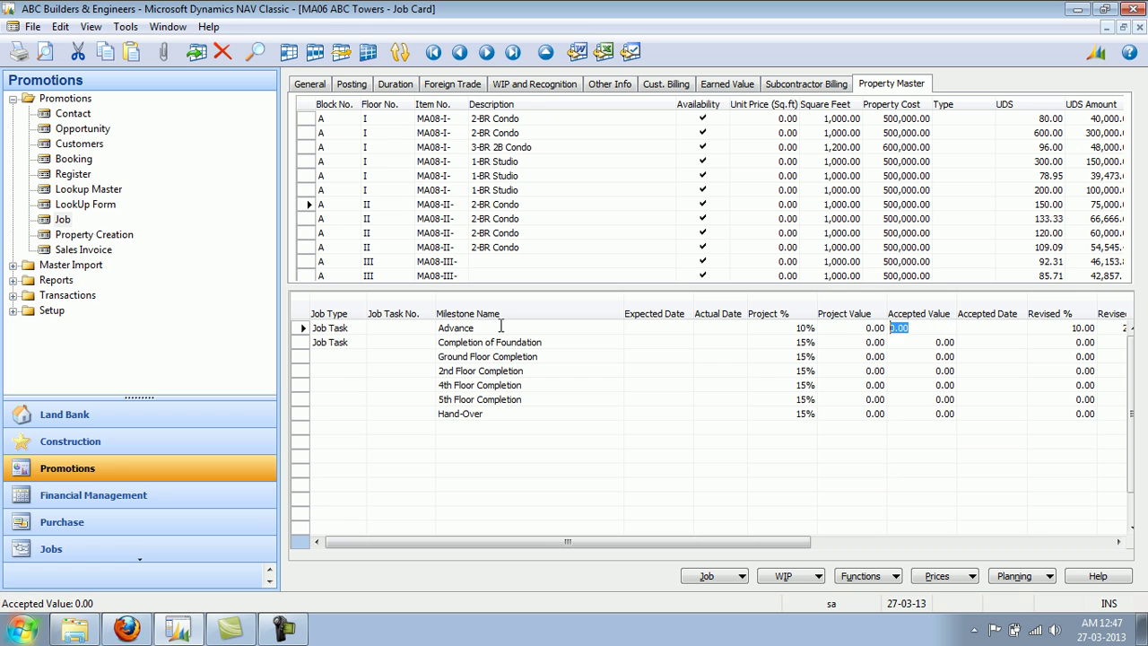
pyautogui.press('Tab')
pyautogui.press('Tab')
pyautogui.press('Tab')
pyautogui.press('Tab')
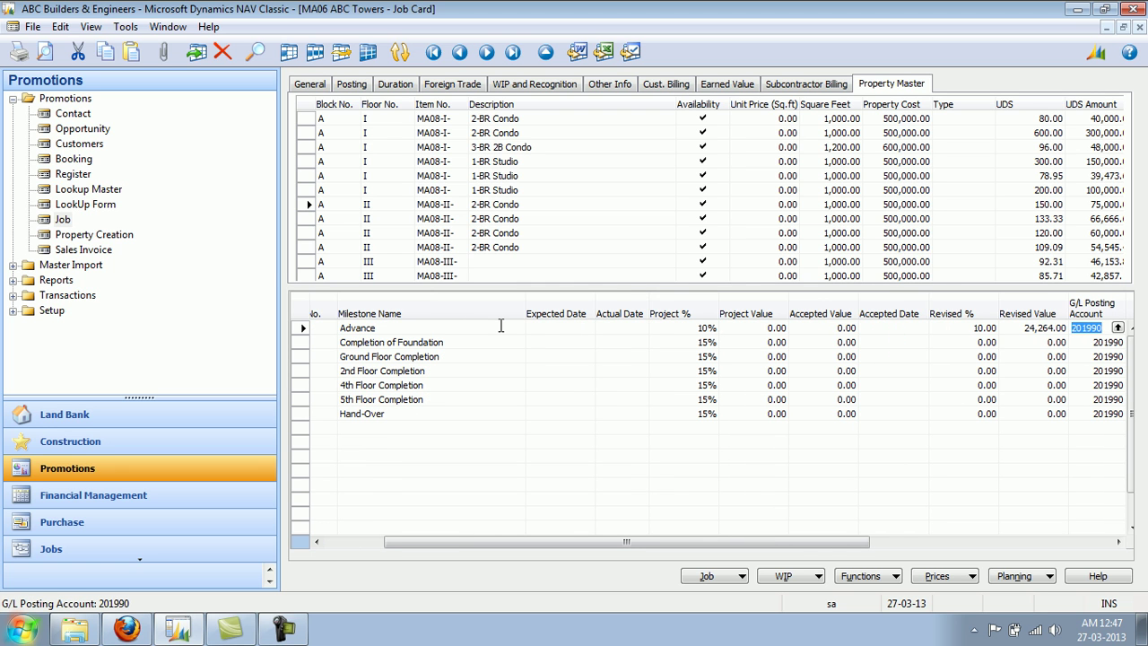
# Step: Examine the Advance milestone's selection, invoice, reason code and remarks fields, and the second unit's property cost
pyautogui.press('Tab')
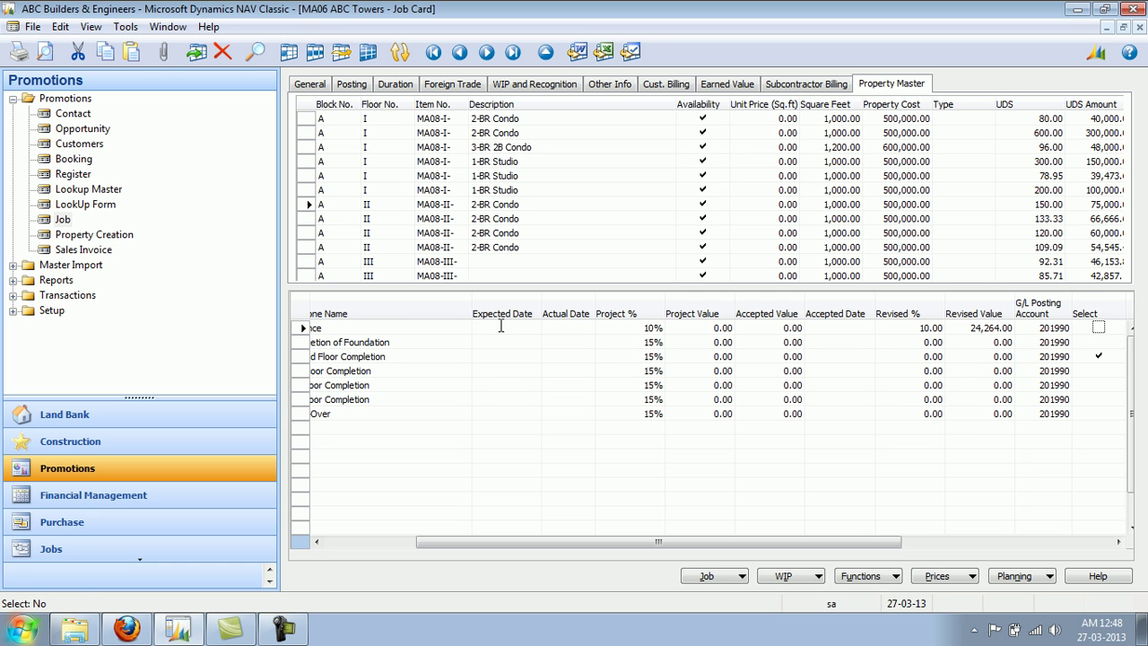
pyautogui.press('Tab')
pyautogui.press('Tab')
pyautogui.press('Tab')
pyautogui.press('Tab')
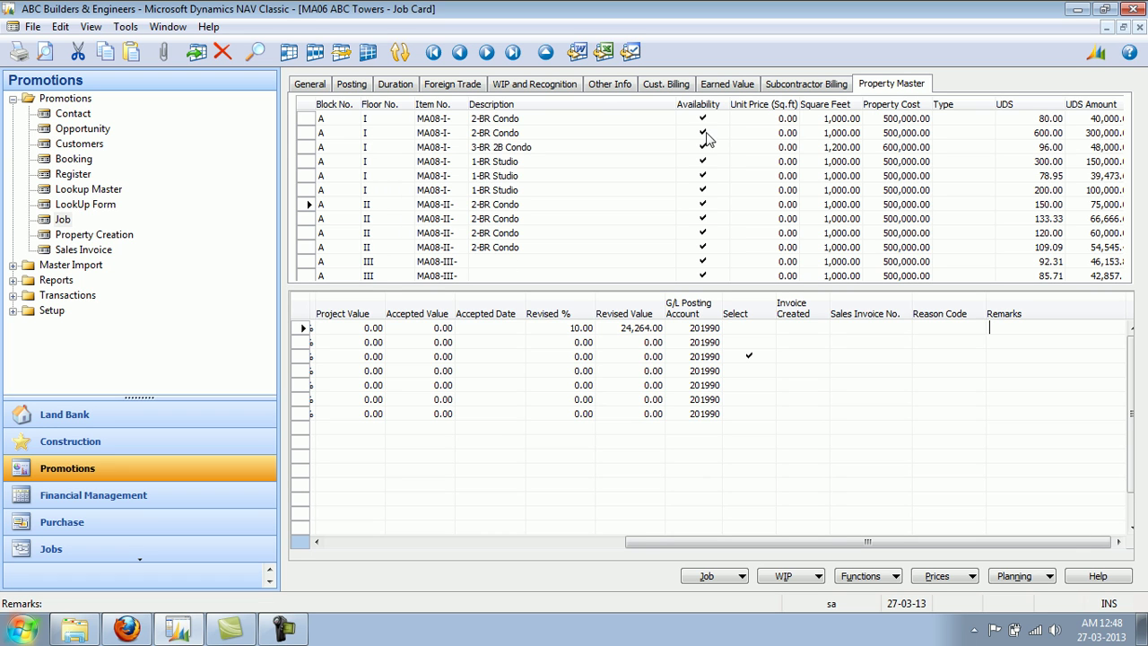
pyautogui.click(915, 132)
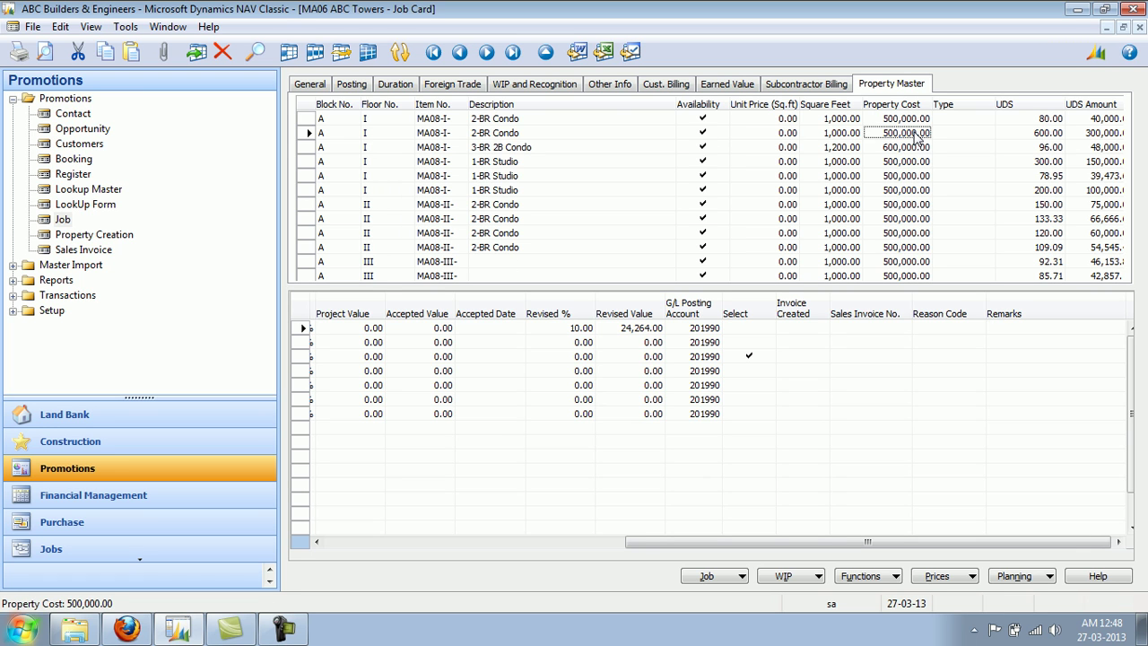
# Step: Close the job card and open the list of contacts from the Promotions area
pyautogui.press('Escape')
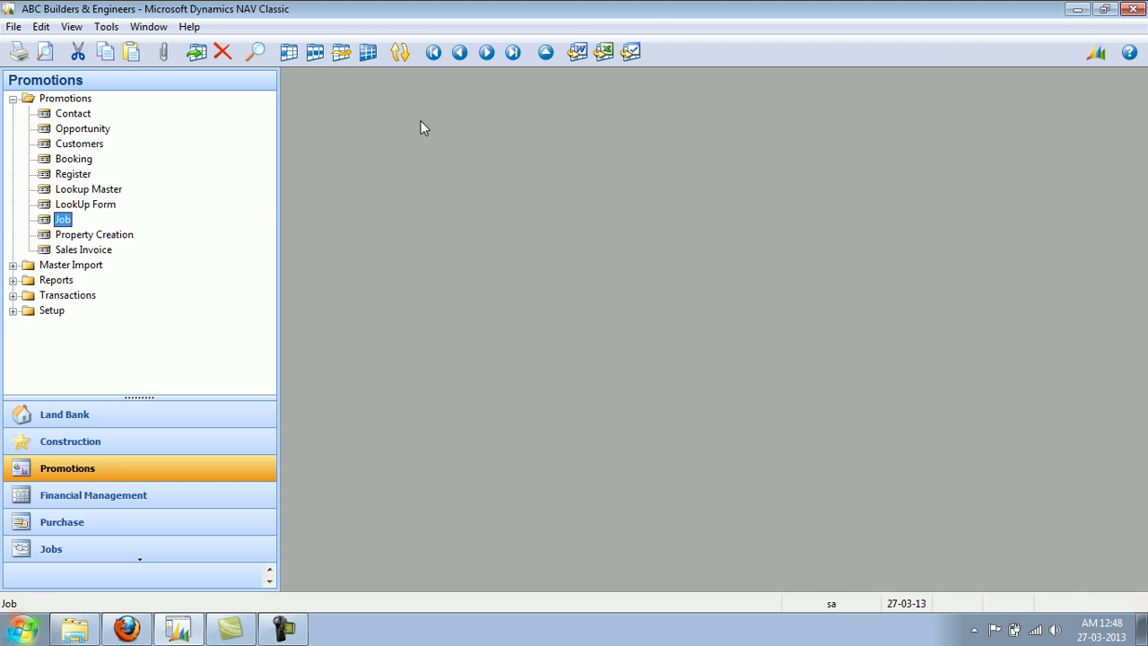
pyautogui.click(87, 114)
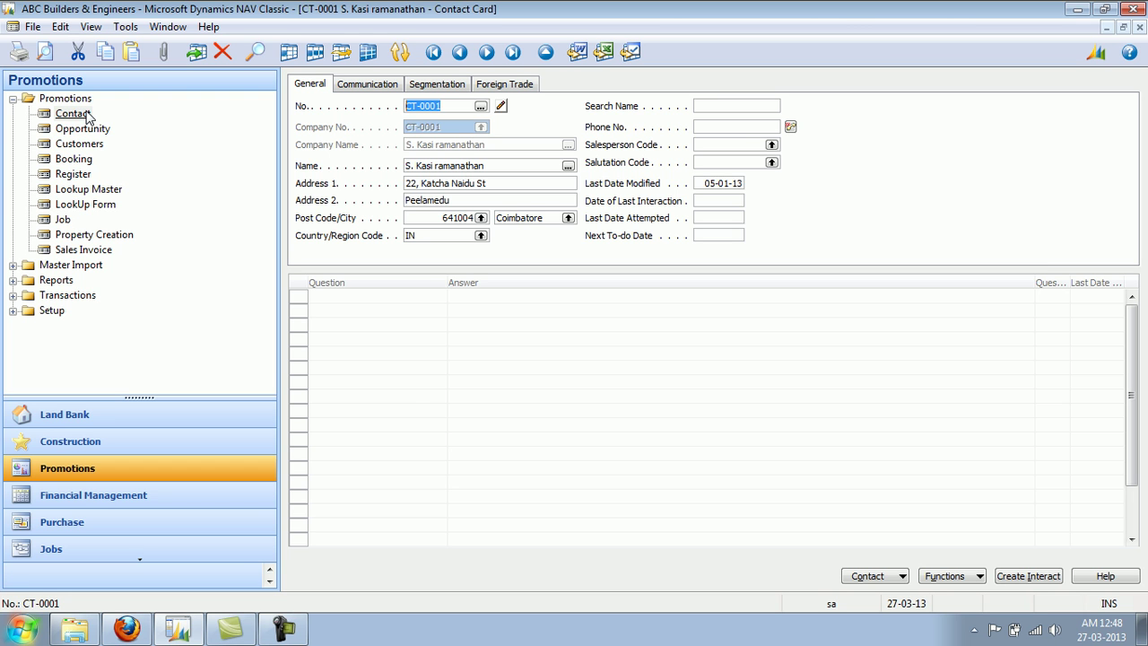
pyautogui.click(545, 52)
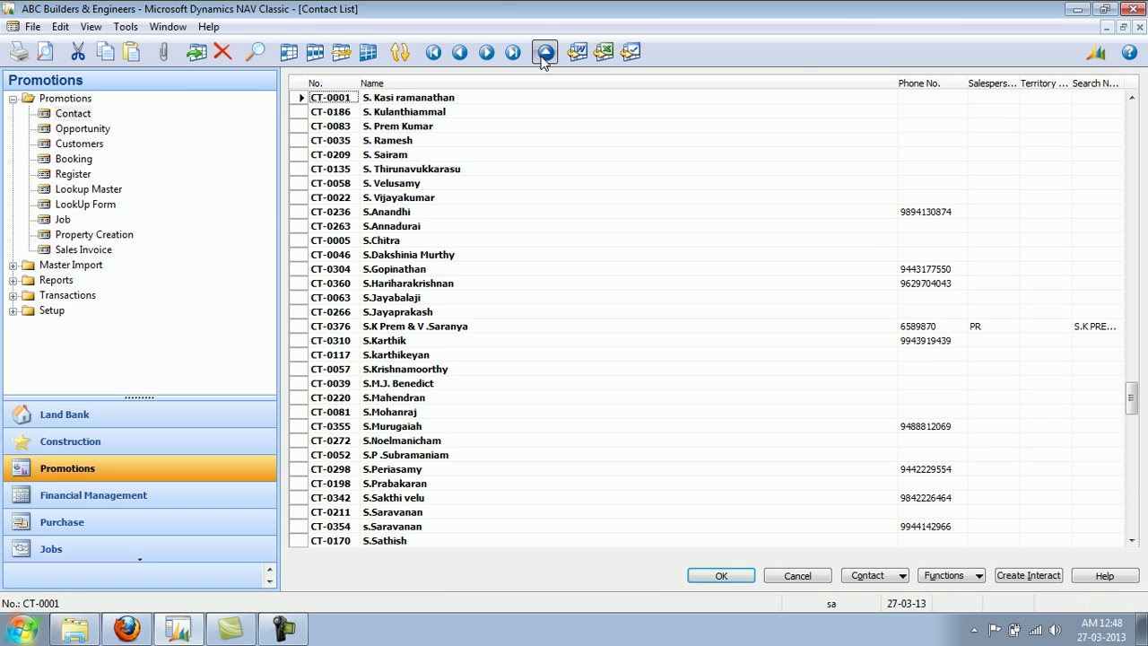
# Step: Examine the first contact's name, phone, salesperson, territory and search name, and return to its contact card
pyautogui.click(457, 100)
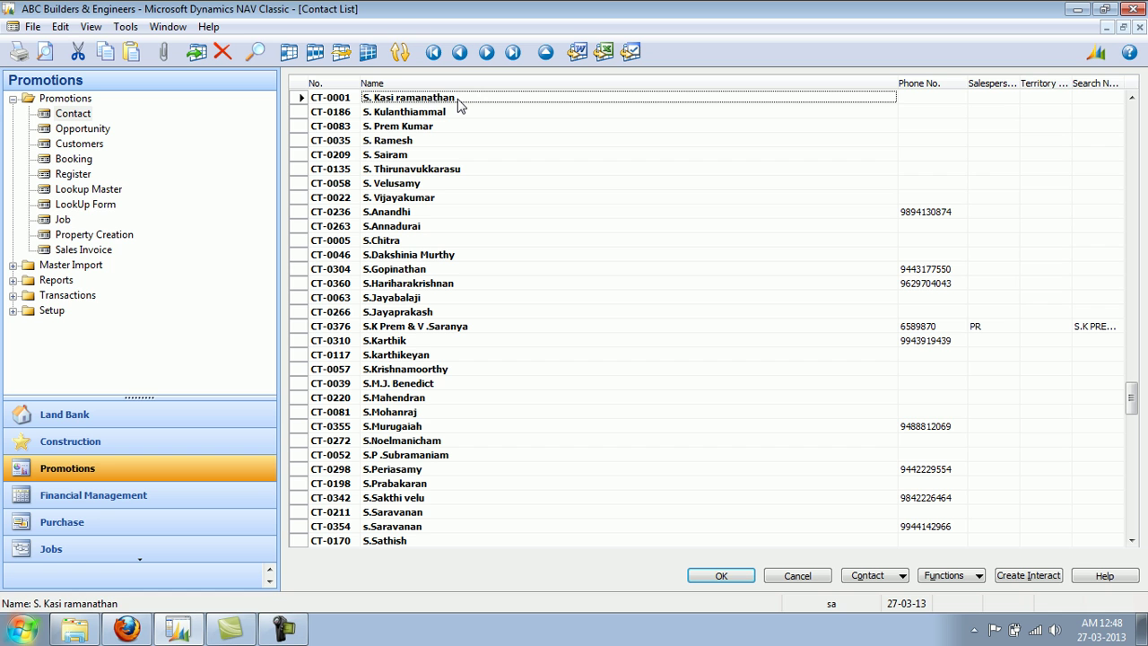
pyautogui.press('Tab')
pyautogui.press('Tab')
pyautogui.press('Tab')
pyautogui.press('Tab')
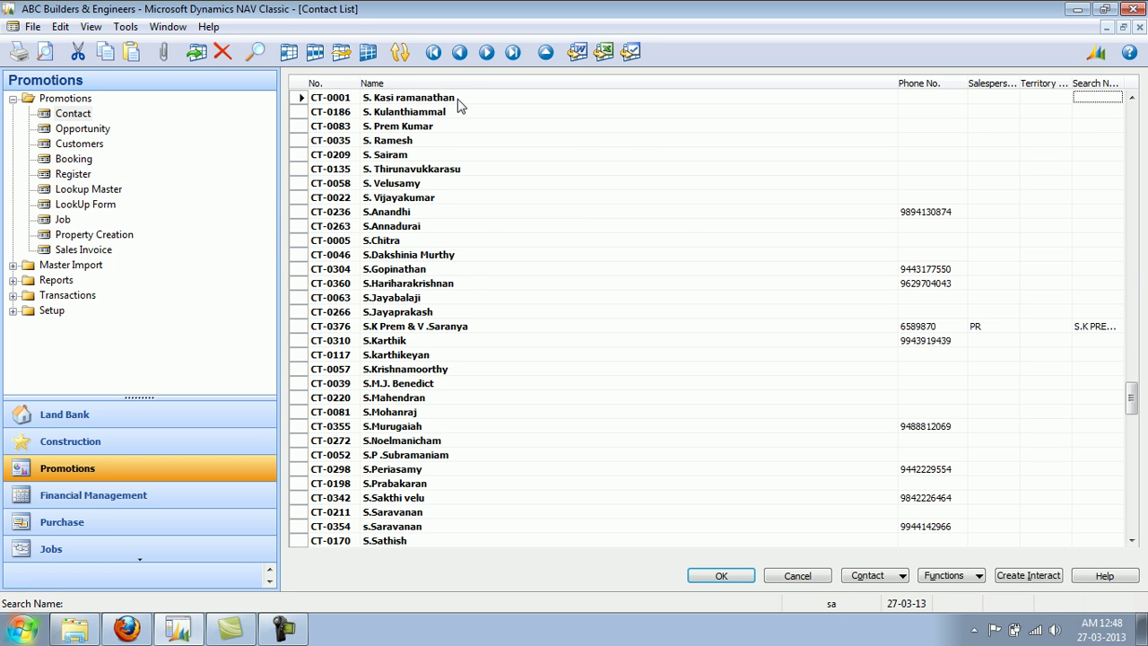
pyautogui.press('Return')
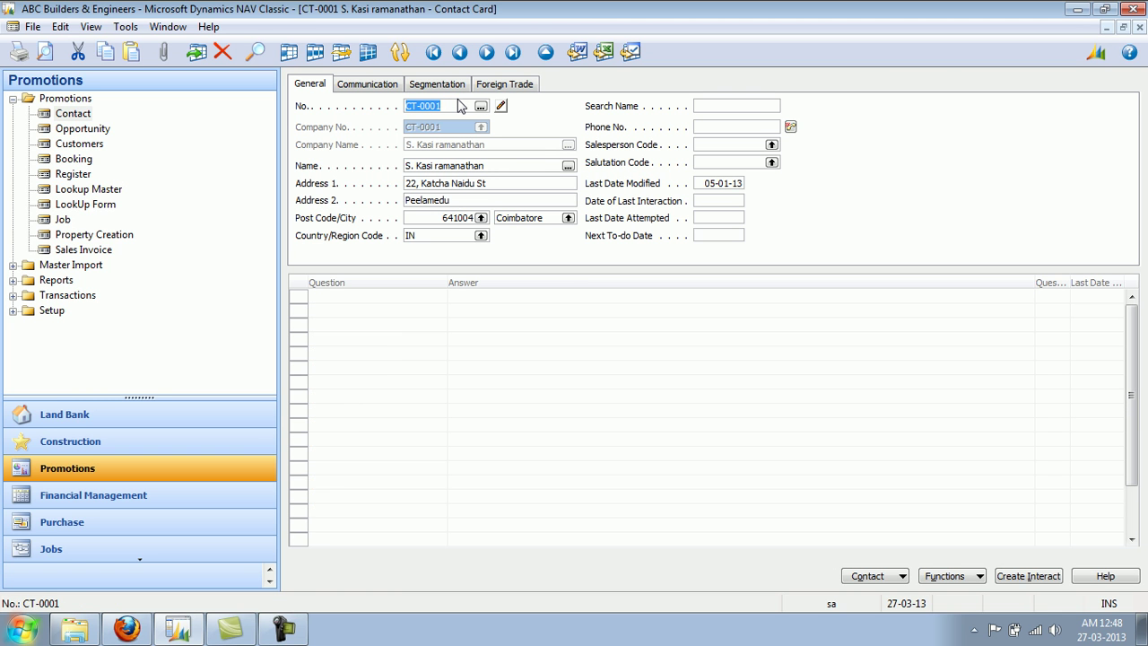
# Step: Close the contact card, open the Opportunity card in Promotions, and review its date, project, contact and property
pyautogui.press('Escape')
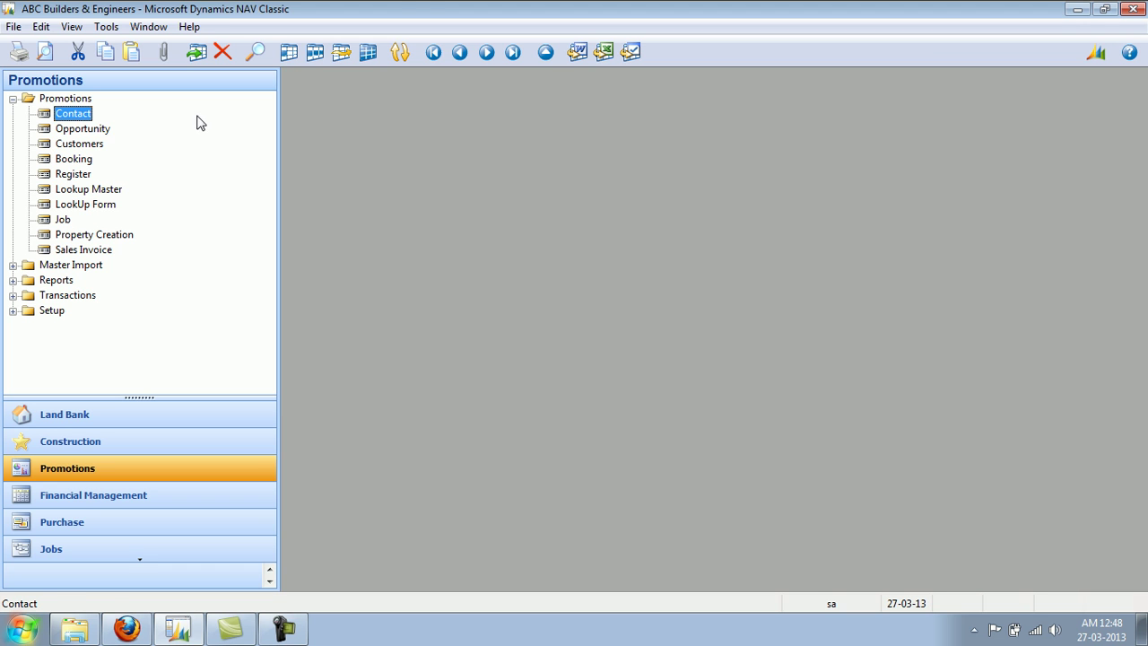
pyautogui.click(109, 131)
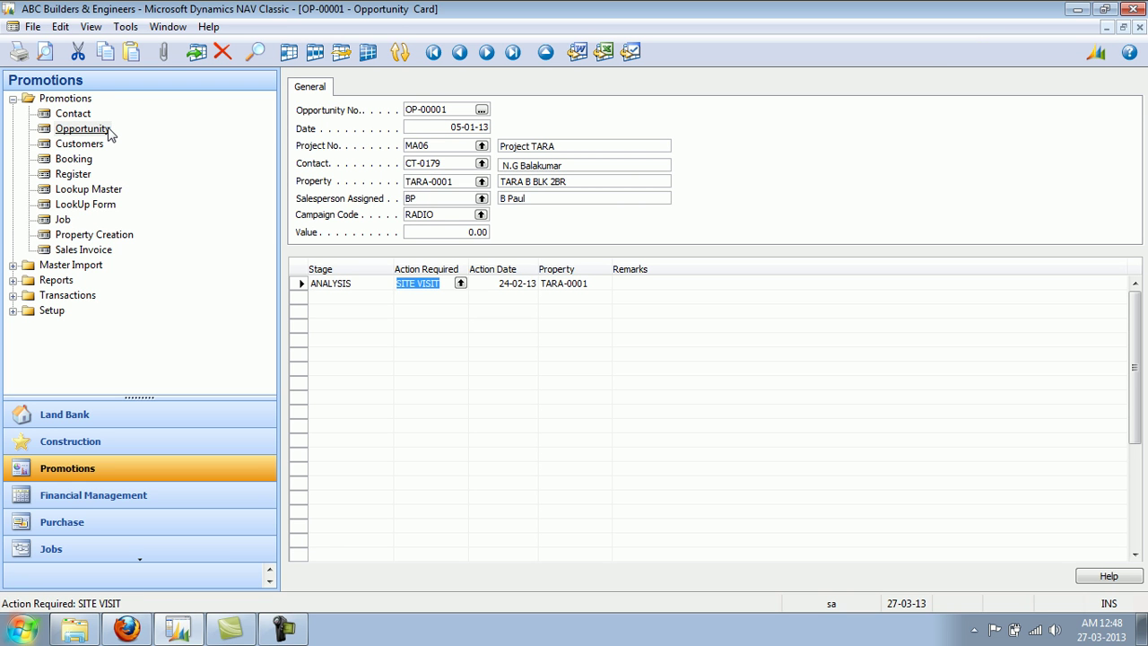
pyautogui.click(463, 126)
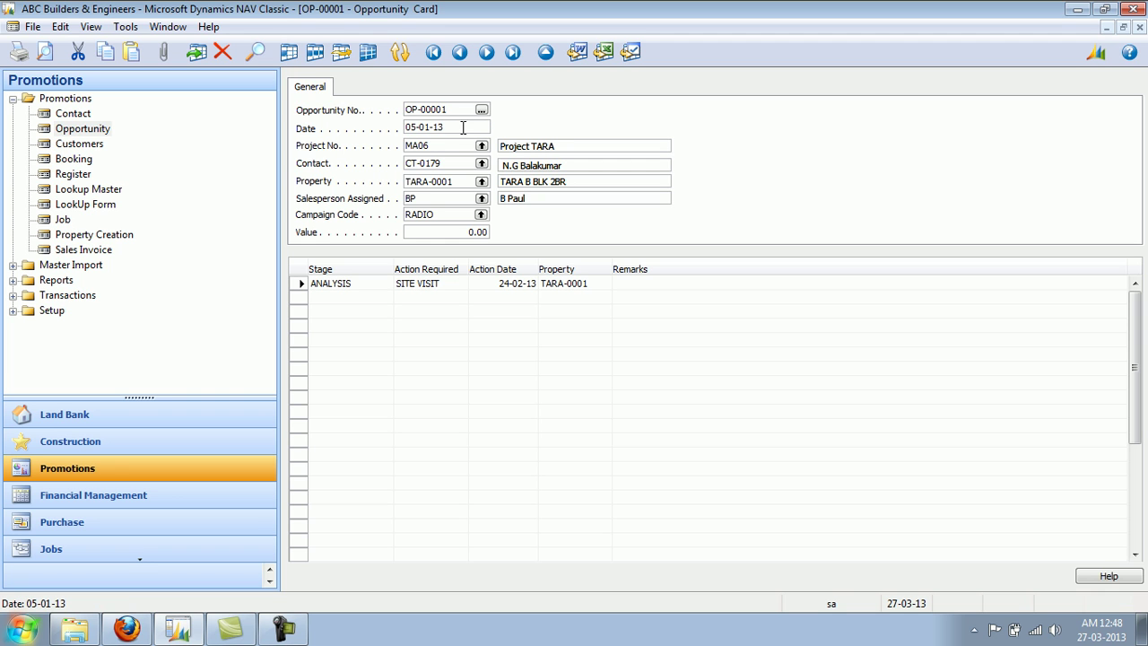
pyautogui.click(474, 146)
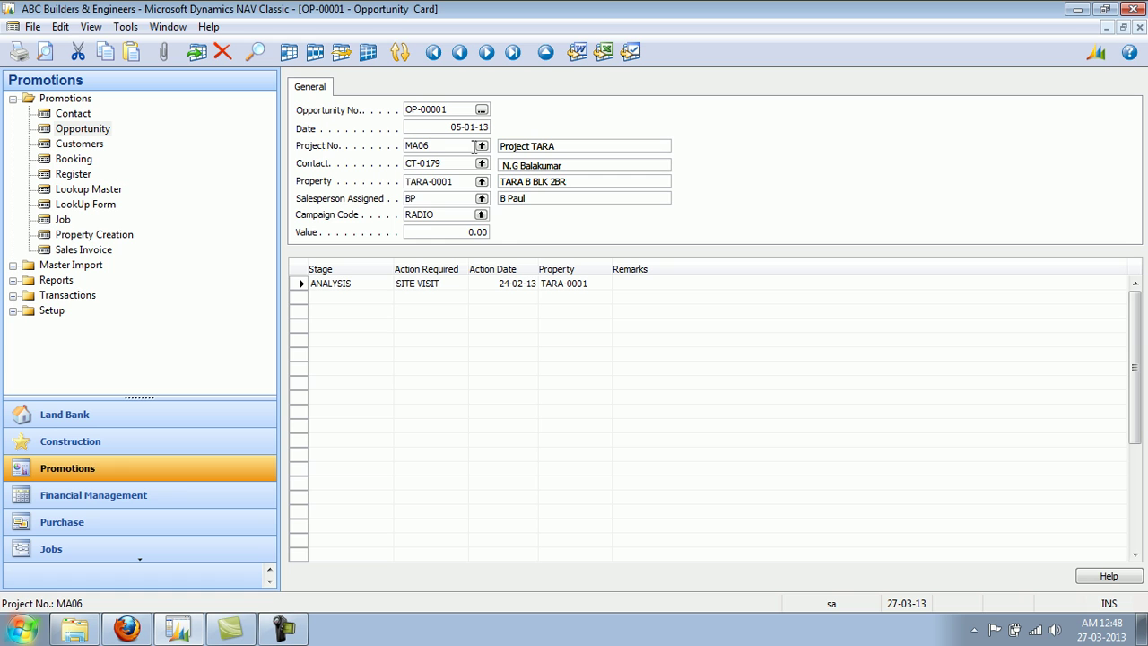
pyautogui.click(466, 163)
pyautogui.click(465, 180)
# Step: Review the salespeople and campaign codes available for the opportunity, keeping RADIO as the campaign code
pyautogui.click(482, 199)
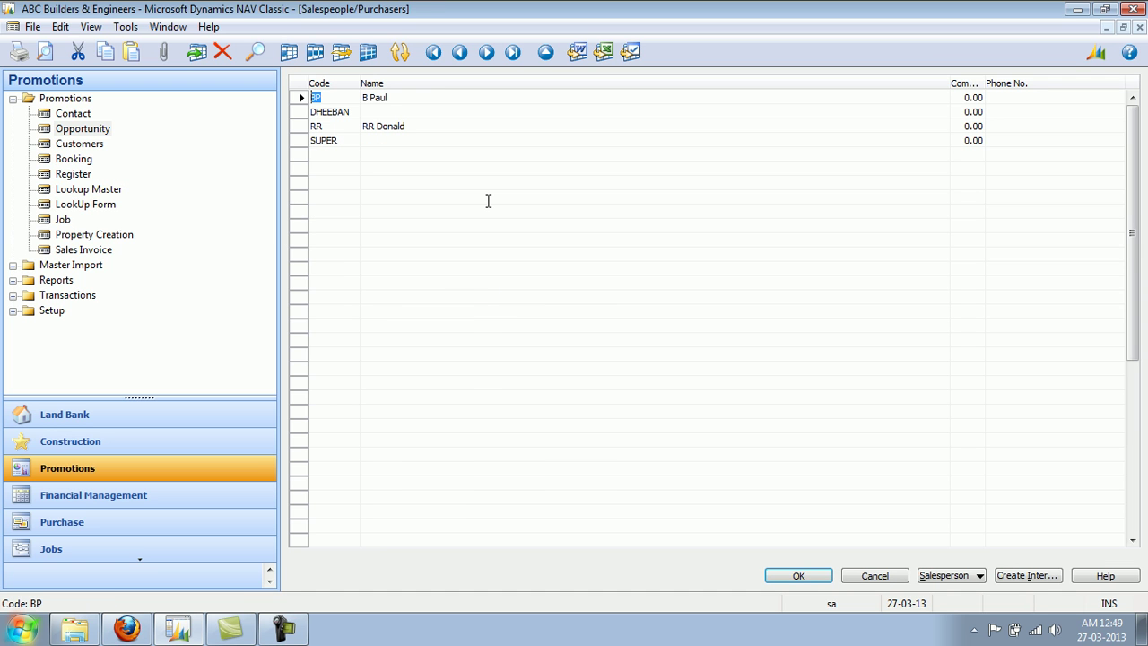
pyautogui.press('Escape')
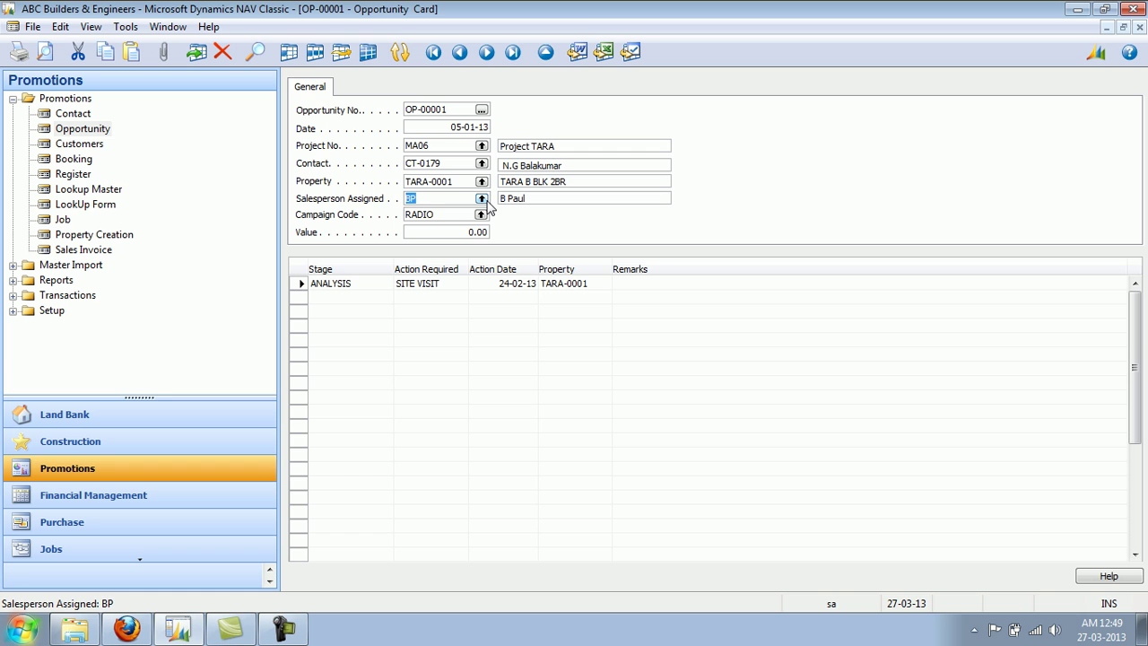
pyautogui.click(482, 216)
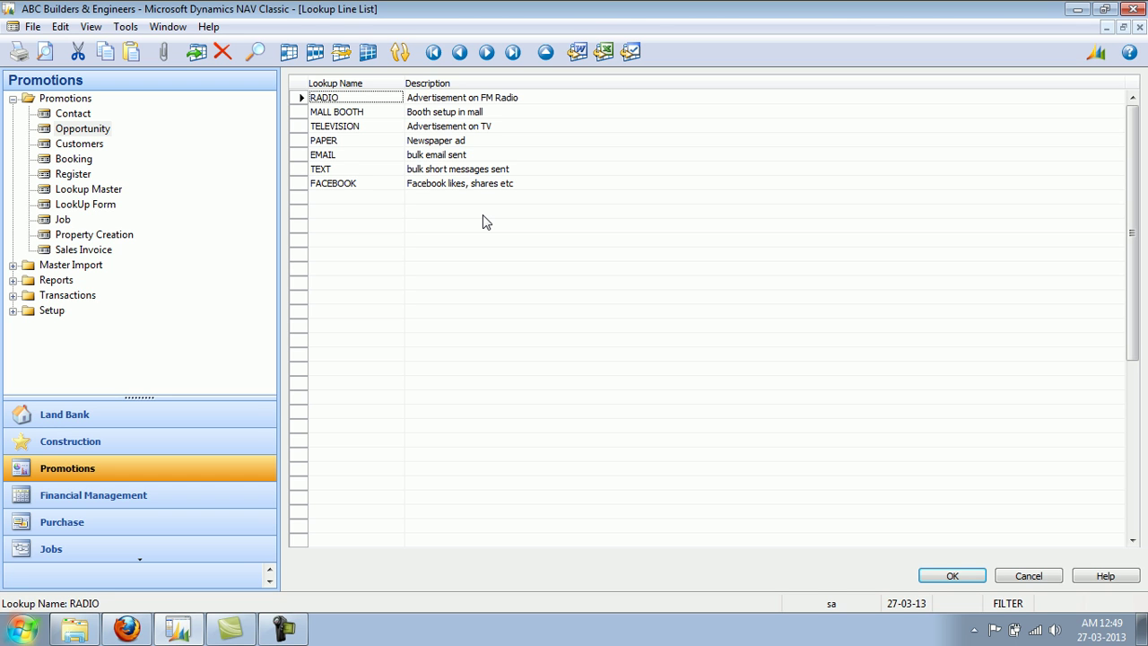
pyautogui.press('Return')
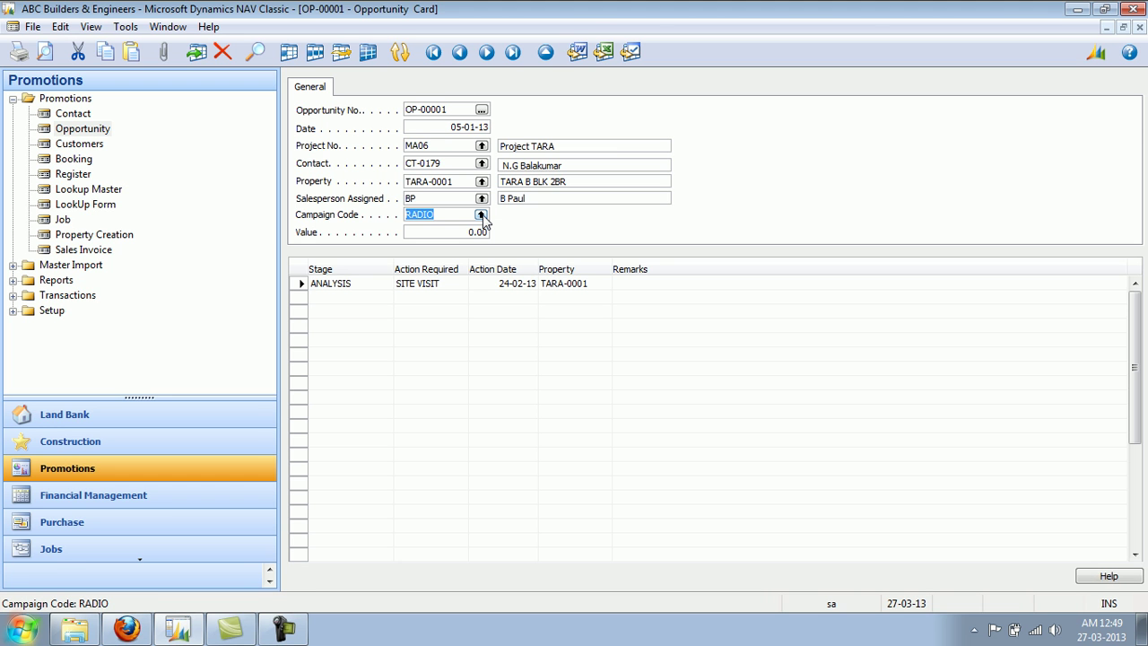
# Step: Review the available stages and required actions for the opportunity's ANALYSIS line without changing either field
pyautogui.click(371, 283)
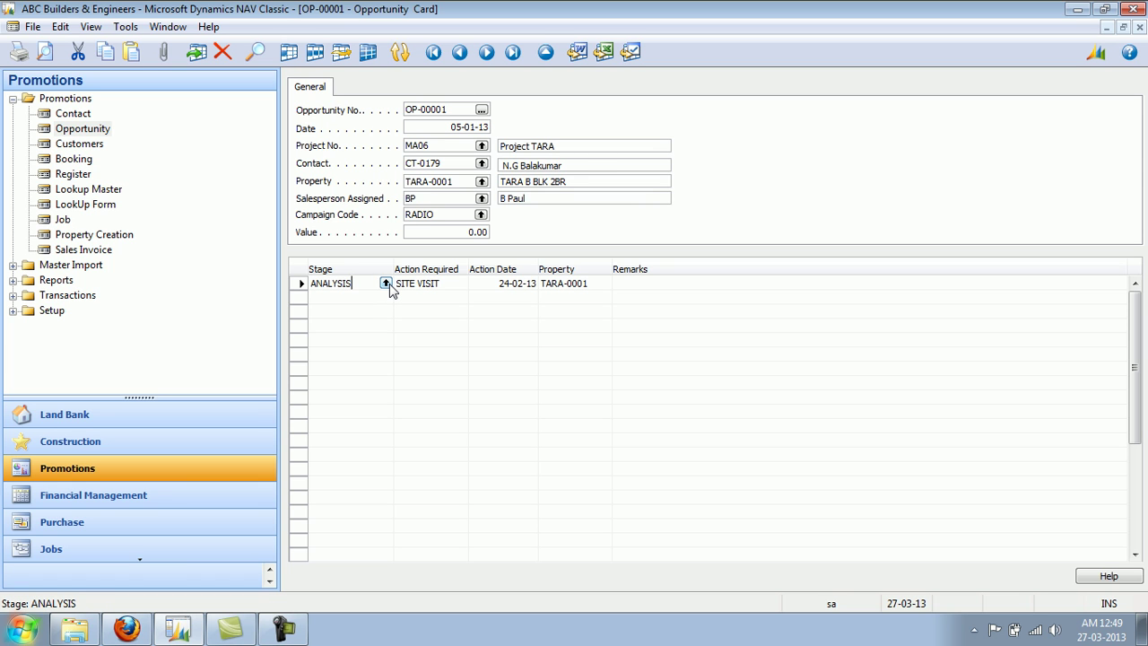
pyautogui.click(386, 284)
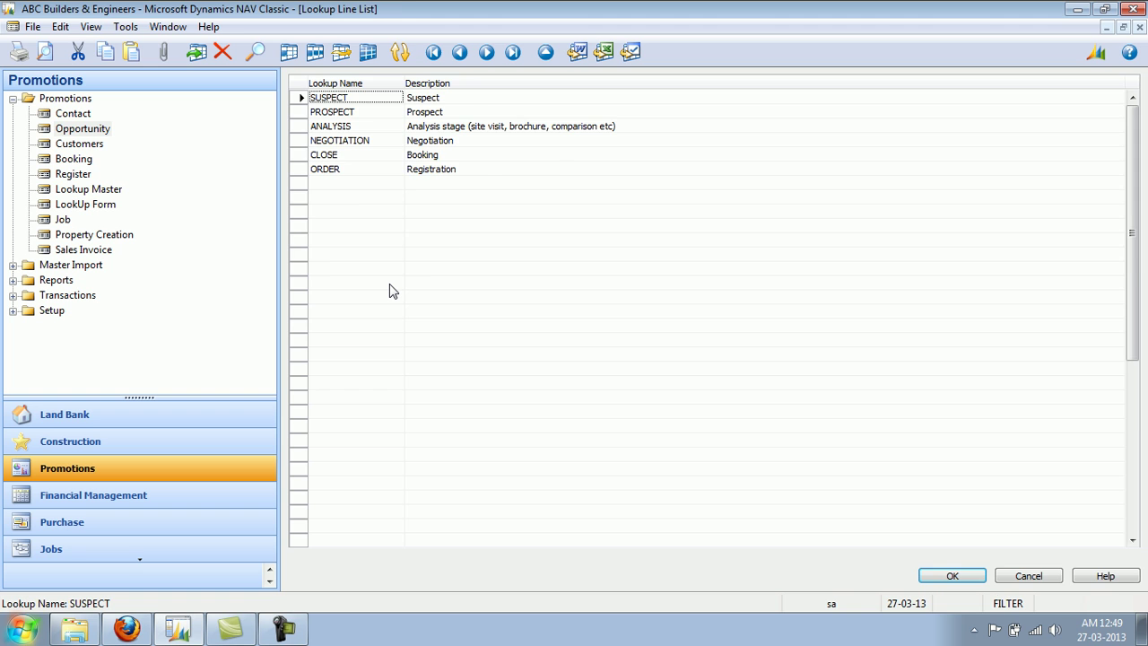
pyautogui.press('Escape')
pyautogui.press('Tab')
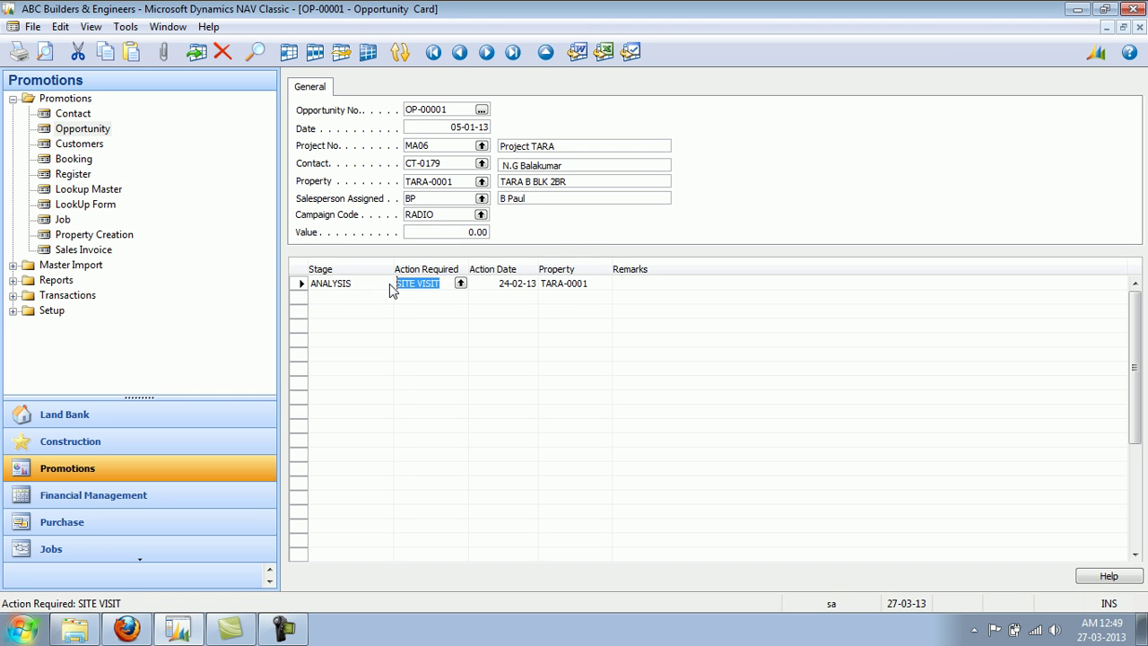
pyautogui.click(462, 285)
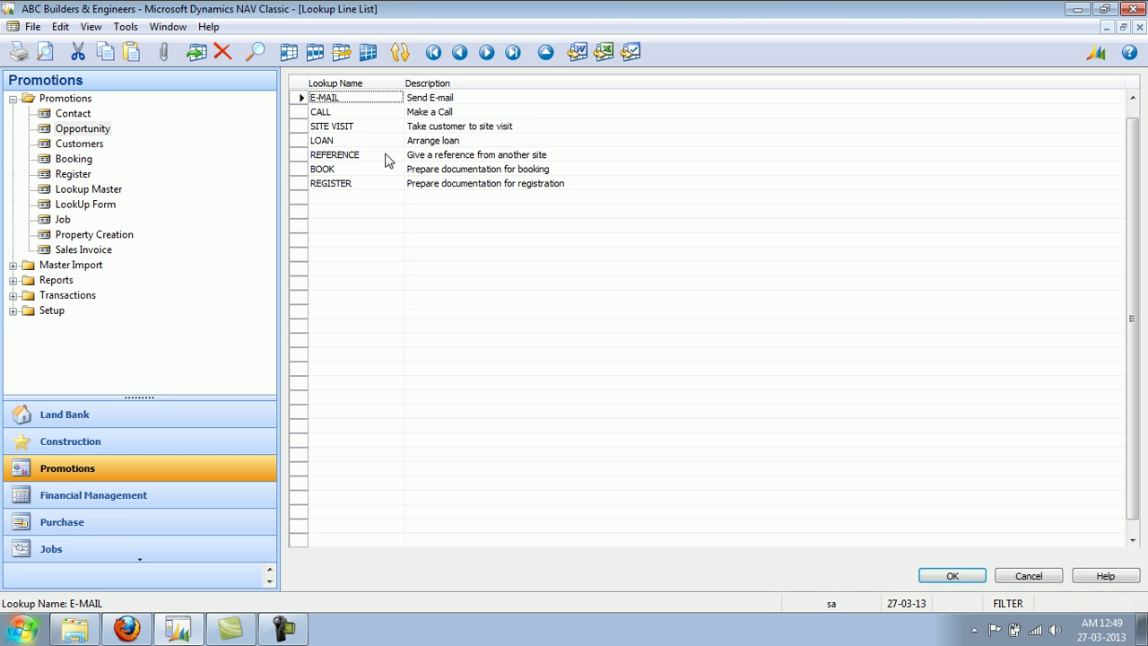
pyautogui.press('Escape')
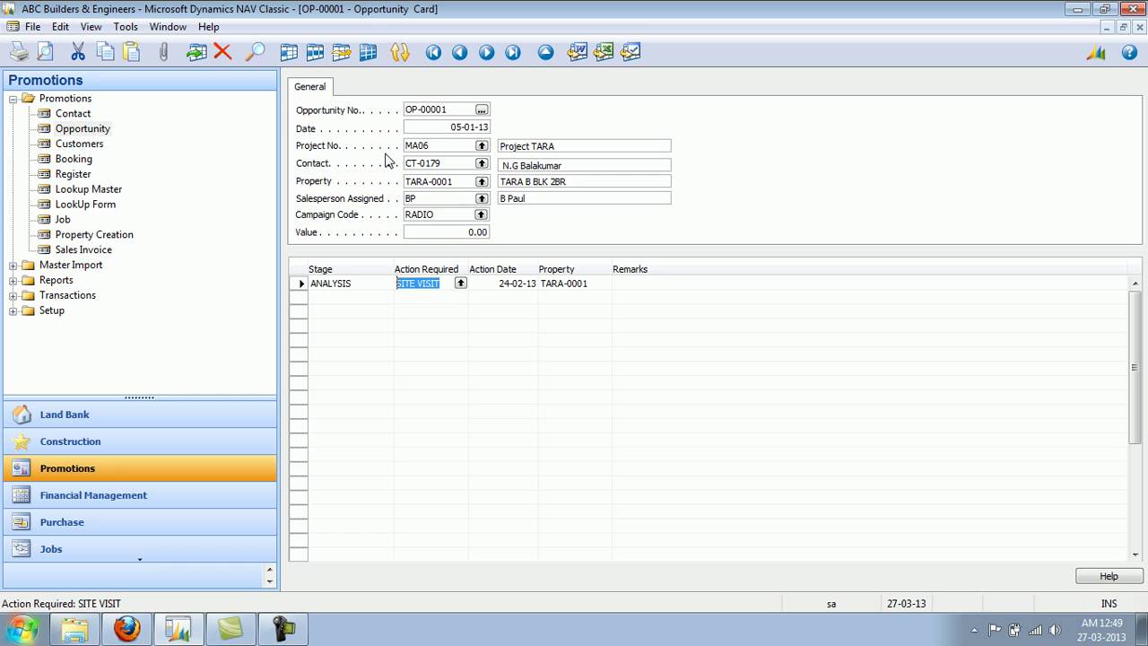
# Step: Examine the action date, property and remarks fields on the opportunity's ANALYSIS line
pyautogui.press('Tab')
pyautogui.press('Tab')
pyautogui.press('Tab')
pyautogui.hotkey('shift', 'Tab')
pyautogui.hotkey('shift', 'Tab')
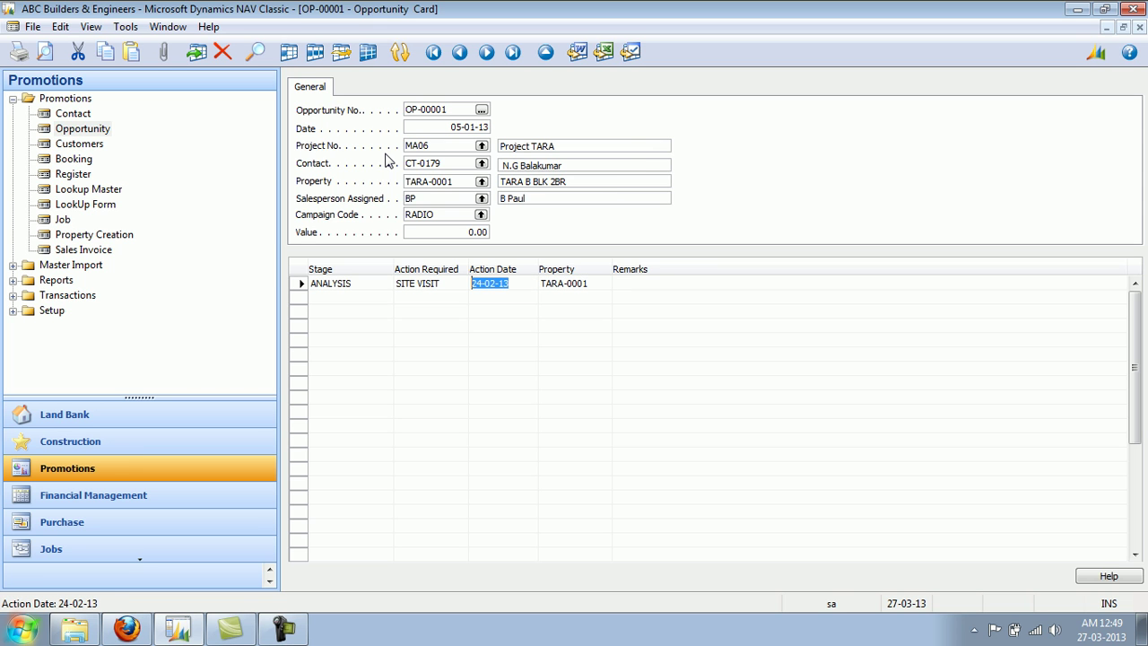
# Step: Open the opportunity list, review the property and salesperson fields, filter it to salesperson BP, and return to the opportunity card
pyautogui.click(547, 53)
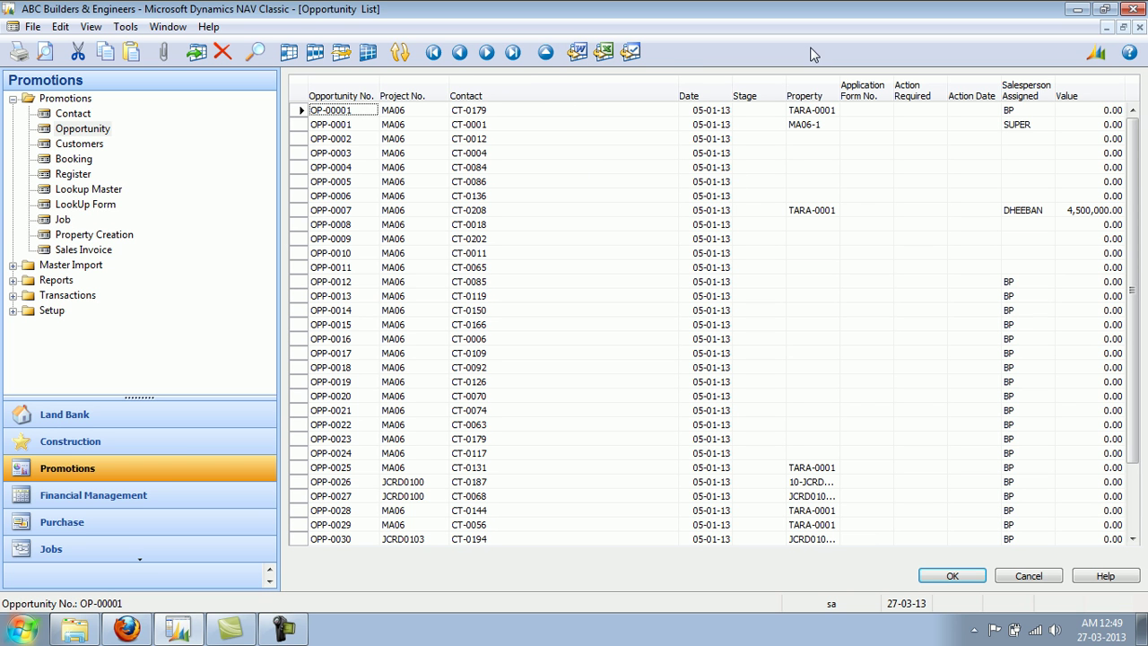
pyautogui.click(815, 111)
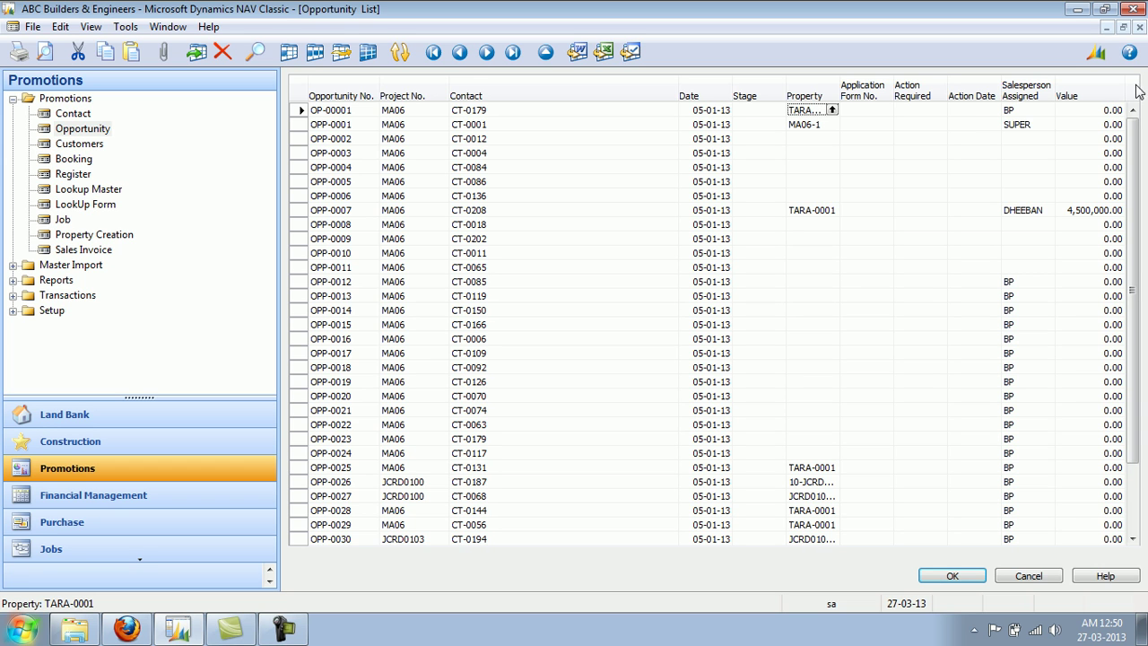
pyautogui.click(1032, 110)
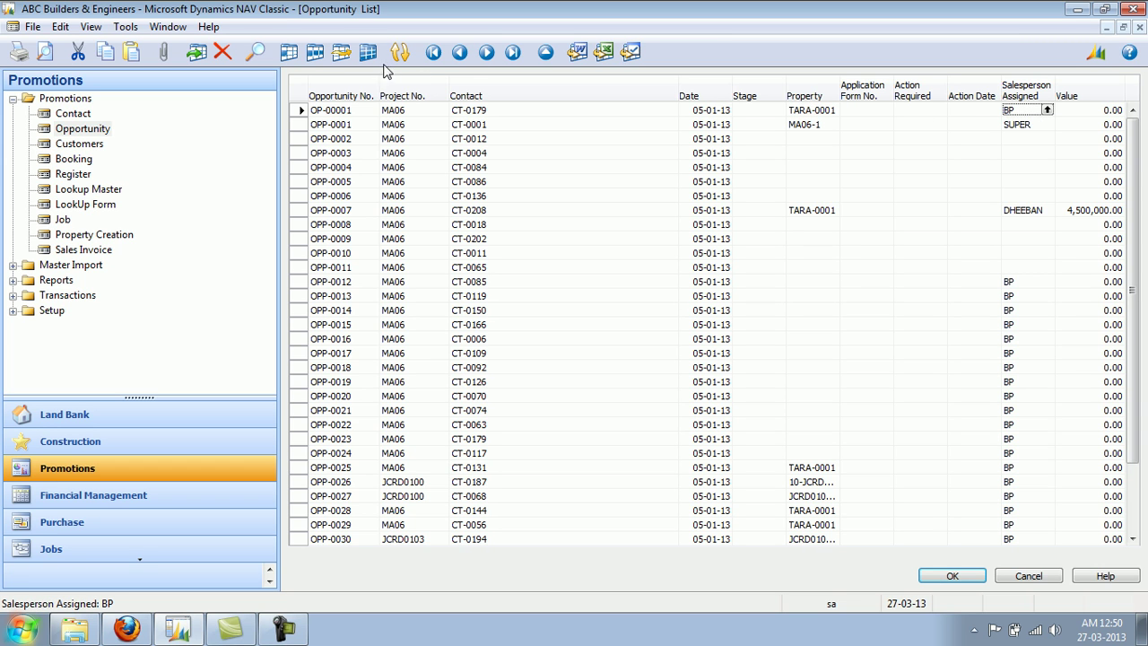
pyautogui.click(289, 52)
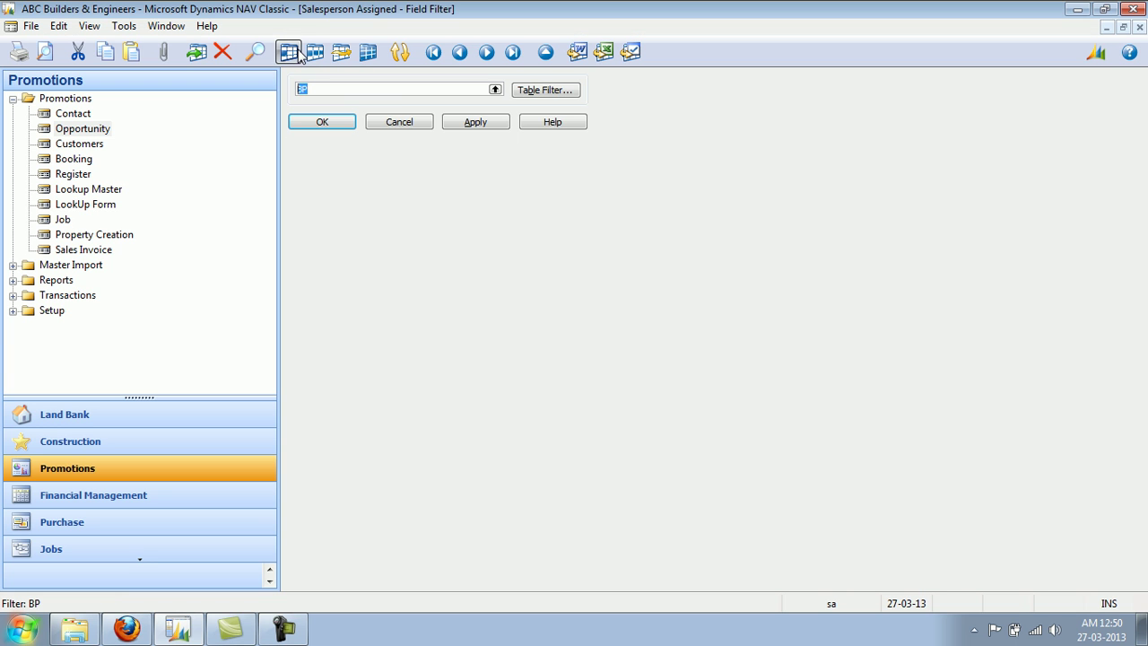
pyautogui.click(329, 126)
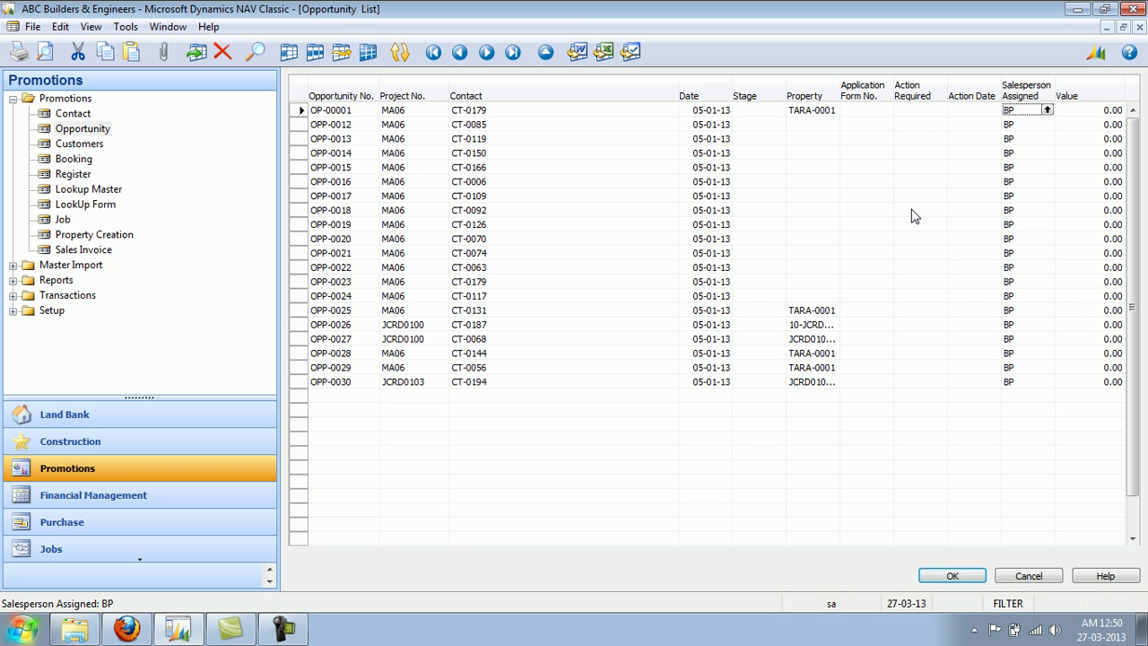
pyautogui.press('Escape')
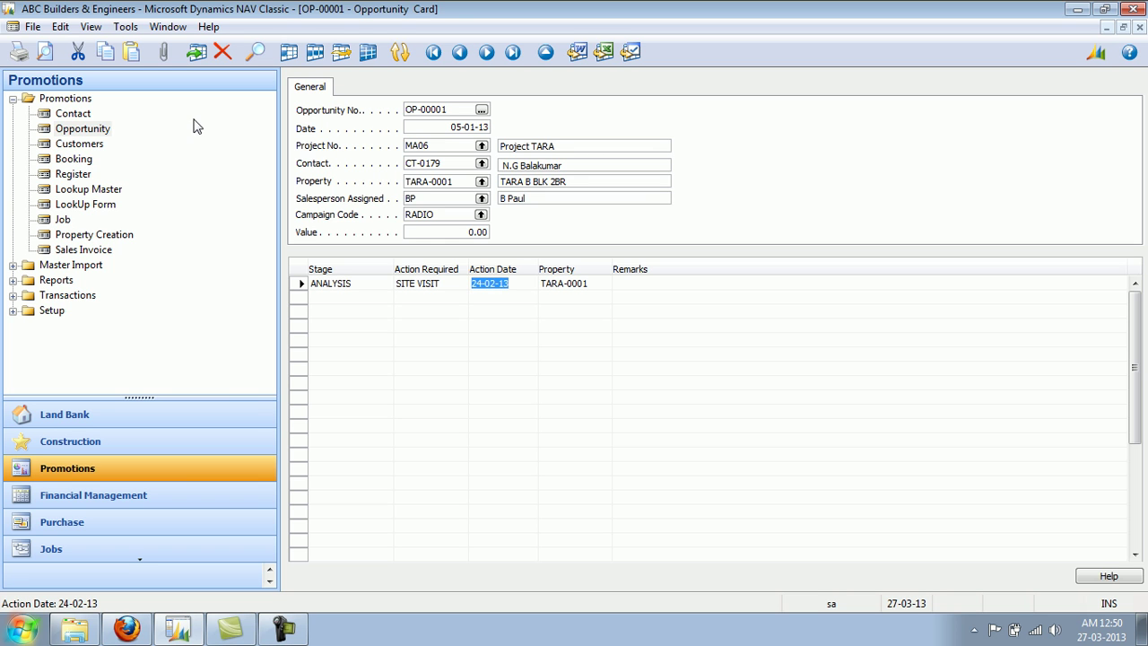
# Step: Open Booking in Promotions, widen the line type and unit price columns to review the booked item, and close the open forms
pyautogui.click(76, 159)
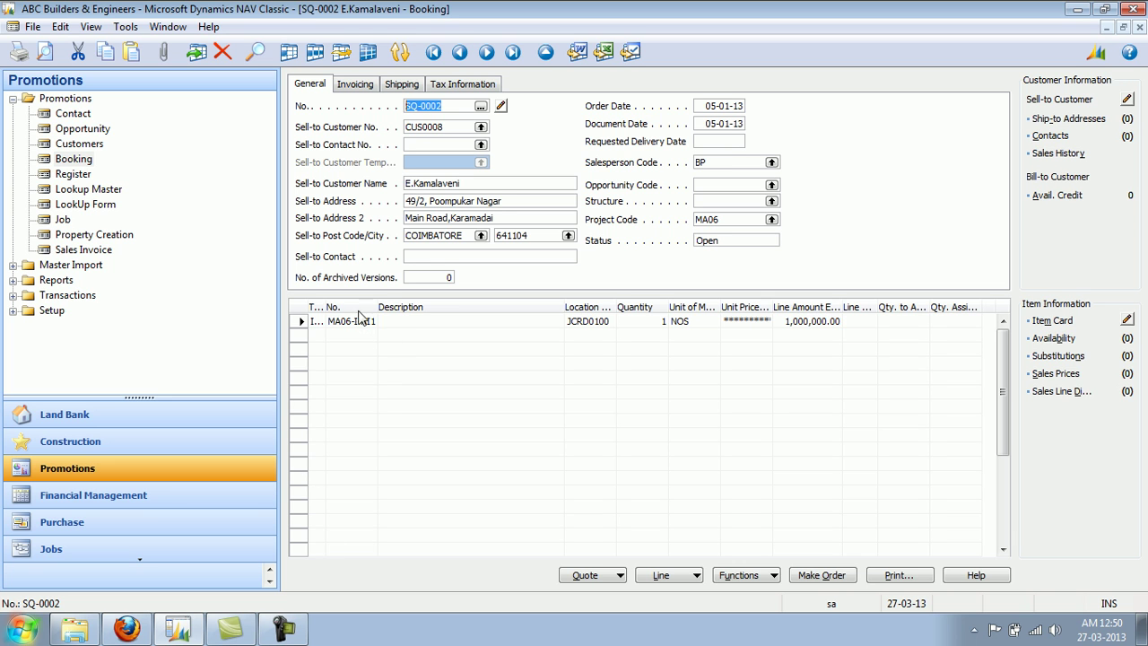
pyautogui.moveTo(324, 306); pyautogui.dragTo(355, 306)
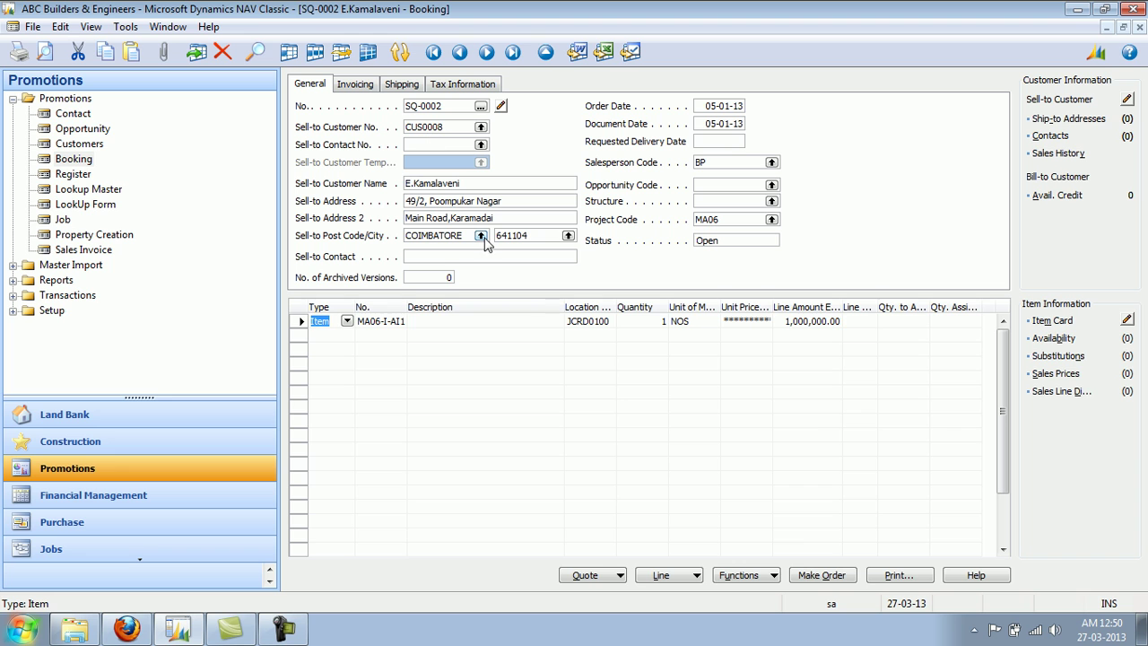
pyautogui.click(396, 321)
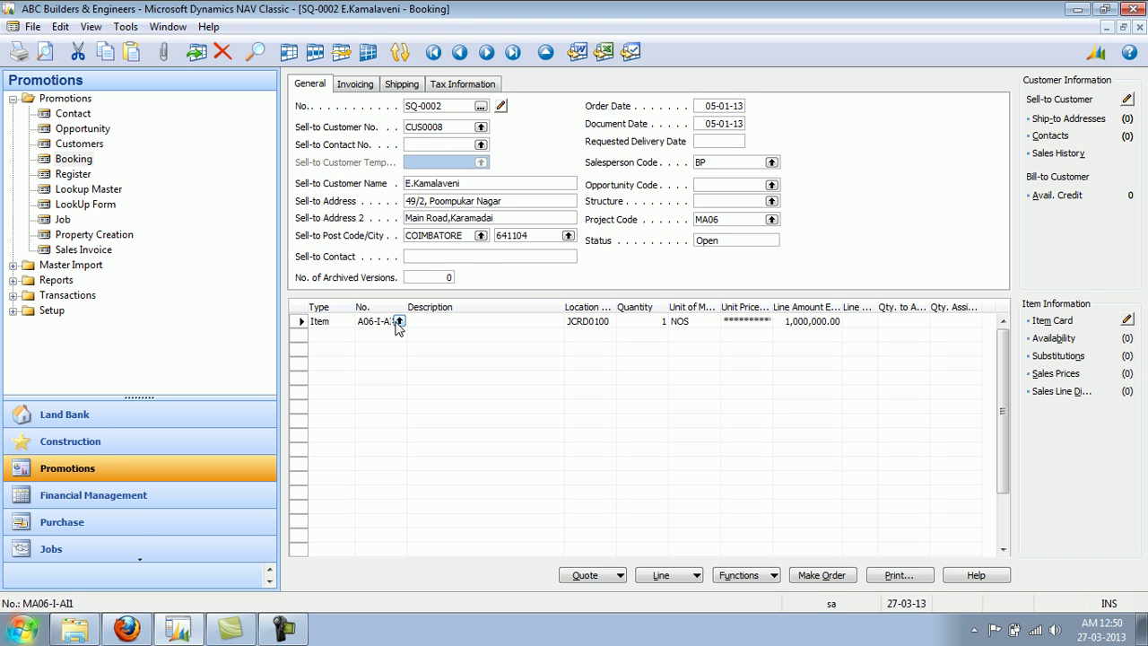
pyautogui.moveTo(771, 307); pyautogui.dragTo(810, 311)
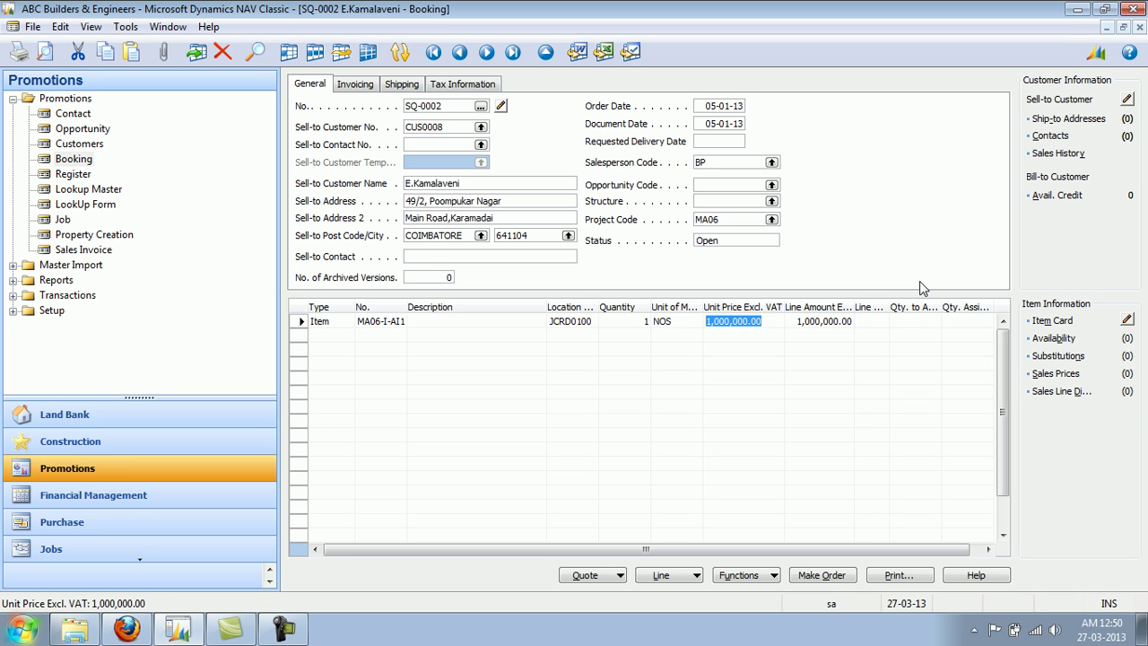
pyautogui.press('Escape')
pyautogui.press('Escape')
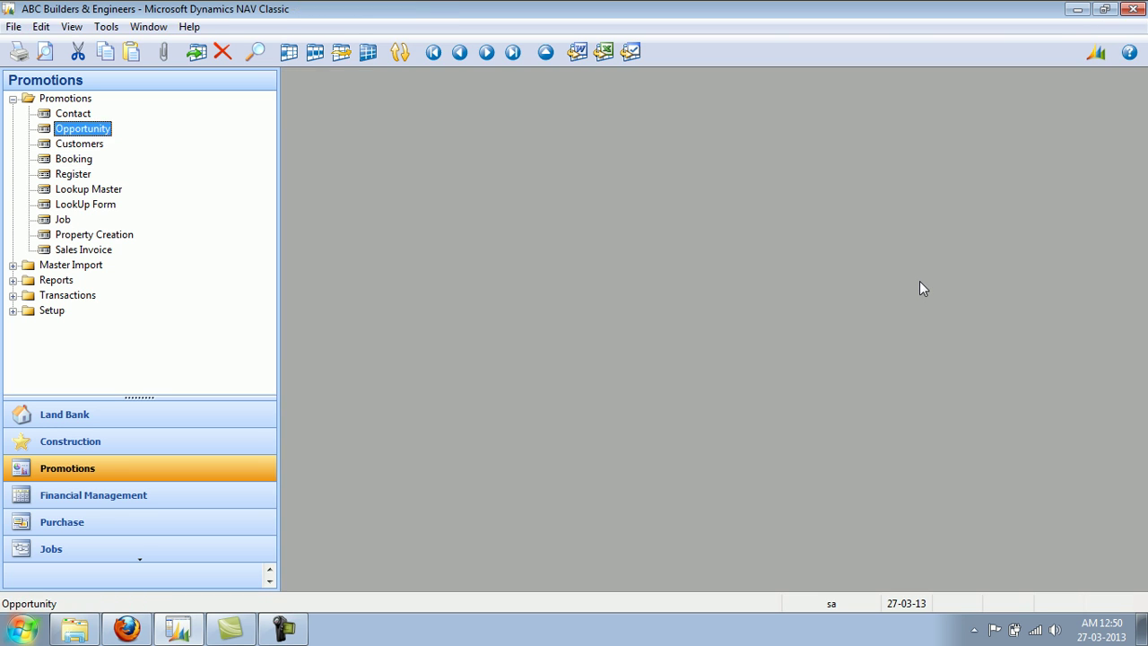
# Step: Open Register in Promotions and review the order's item code, its charge lines and the function for getting job charges
pyautogui.click(73, 174)
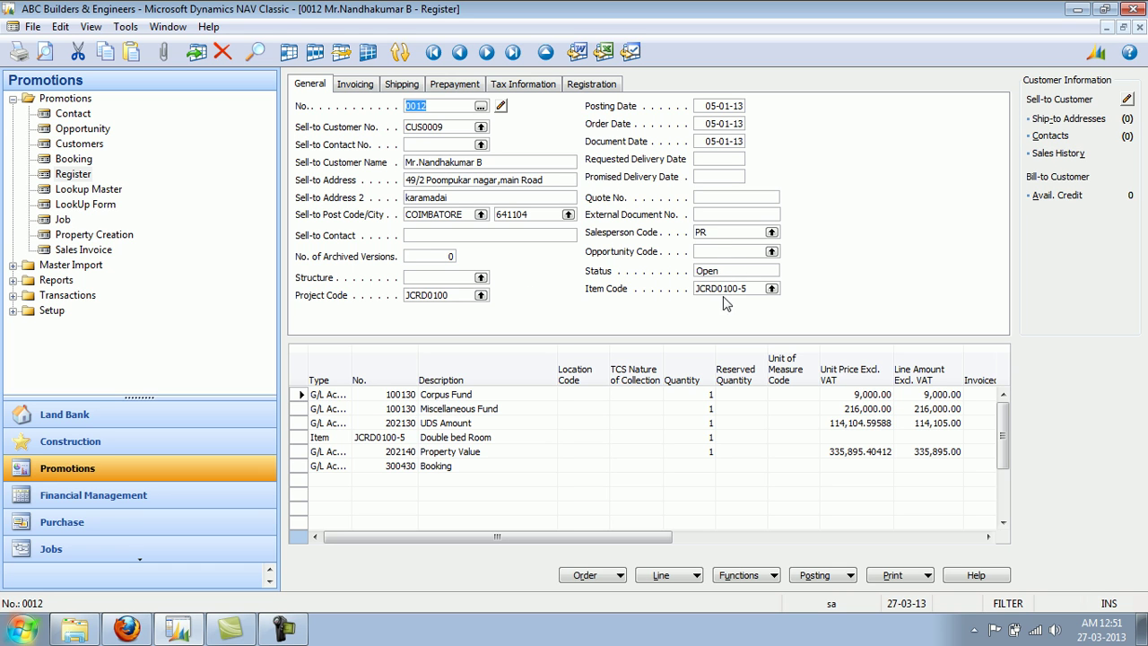
pyautogui.click(750, 288)
pyautogui.moveTo(751, 288); pyautogui.dragTo(680, 288)
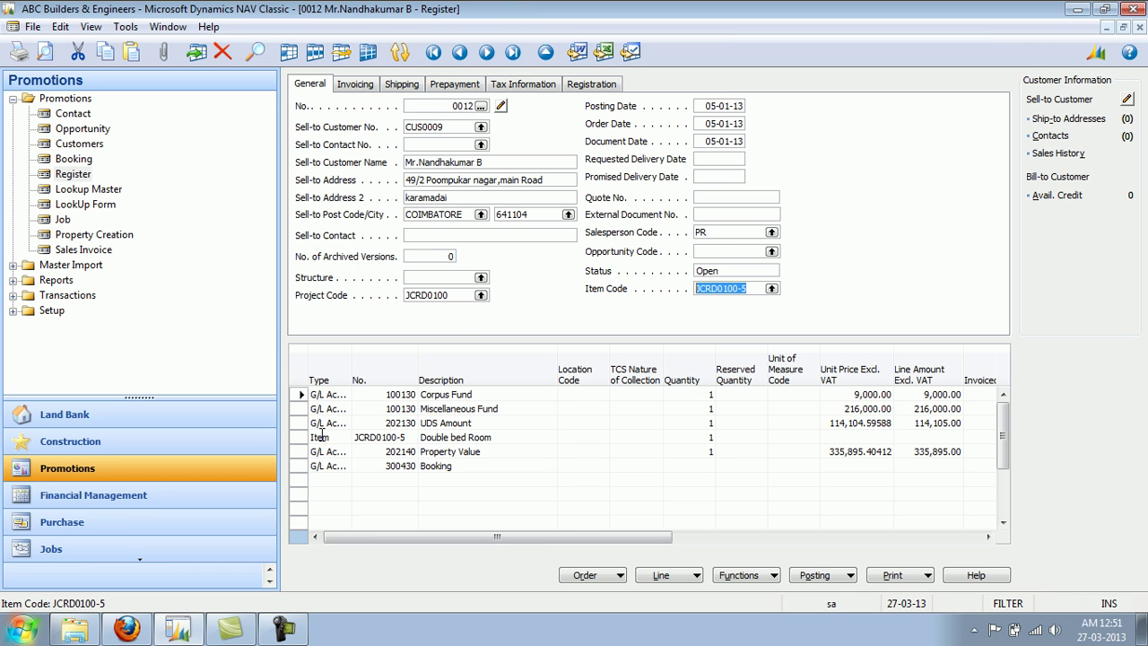
pyautogui.moveTo(299, 395); pyautogui.dragTo(303, 472)
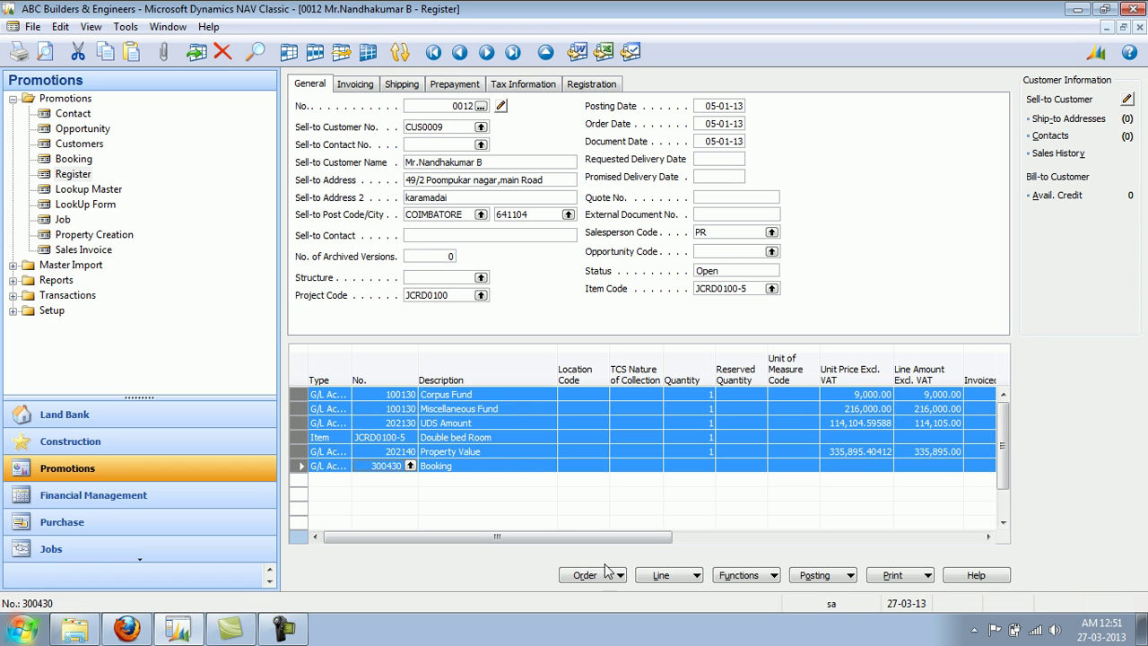
pyautogui.click(395, 397)
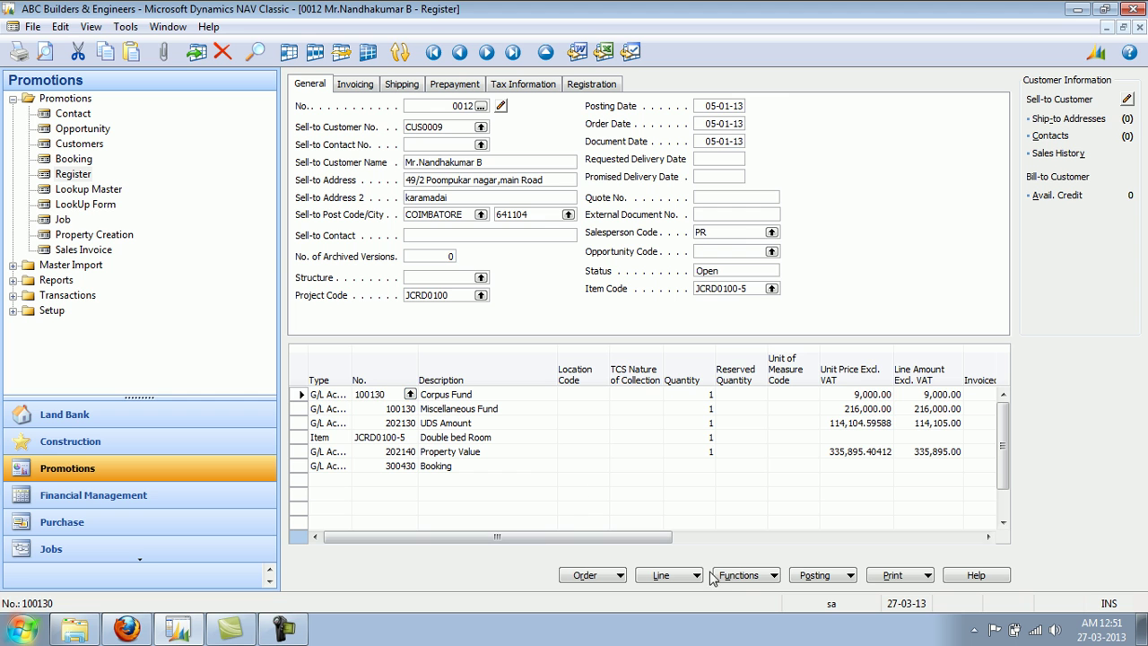
pyautogui.click(741, 575)
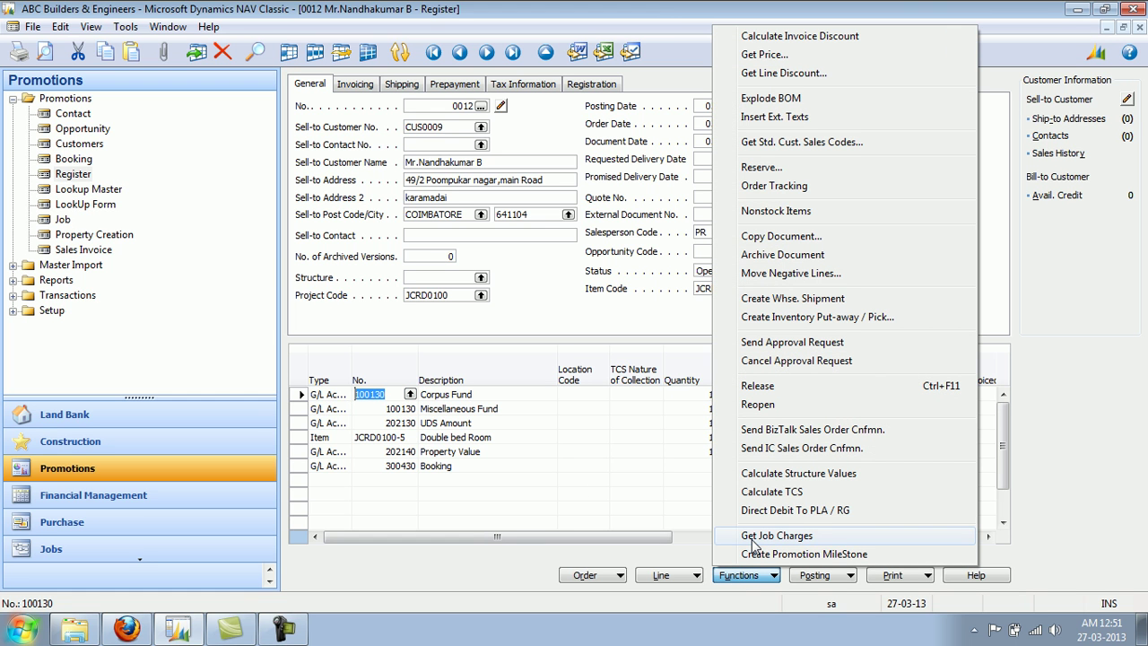
pyautogui.click(488, 391)
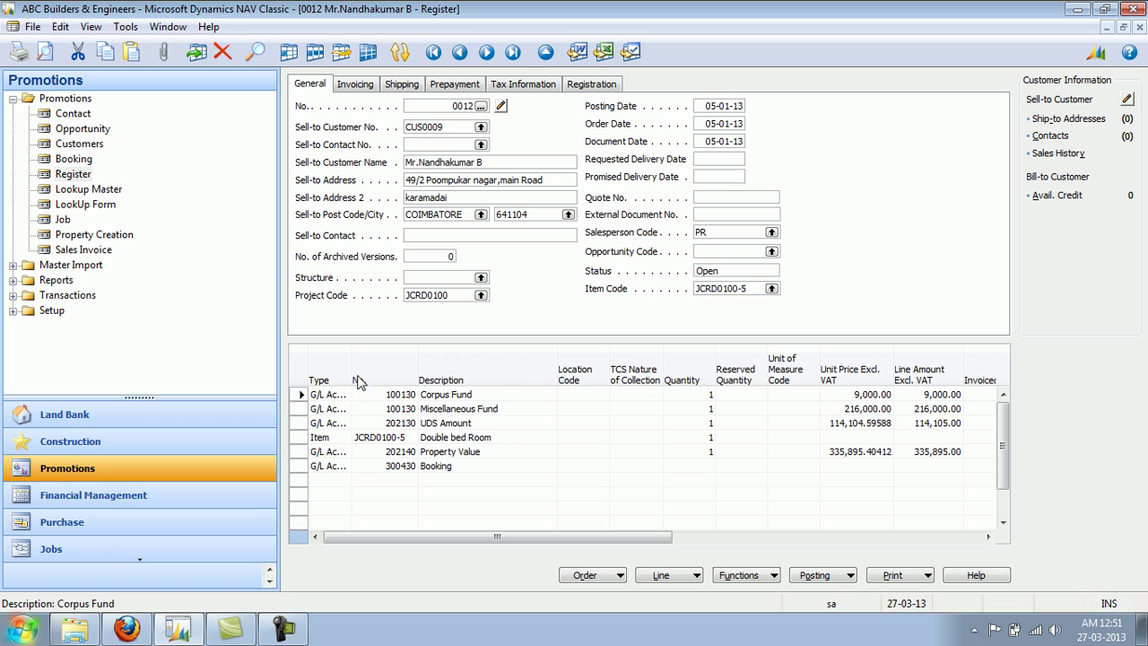
# Step: Widen the Type column of the Register lines and examine the UDS Amount, Double bed Room and Property Value lines
pyautogui.moveTo(353, 374); pyautogui.dragTo(377, 374)
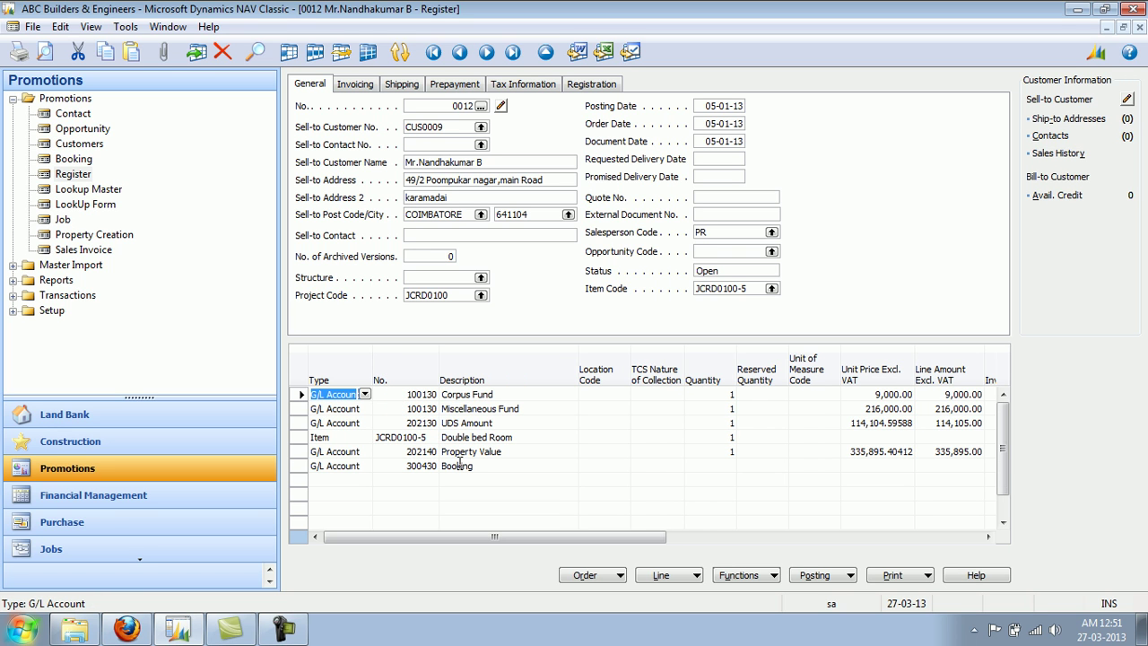
pyautogui.click(301, 425)
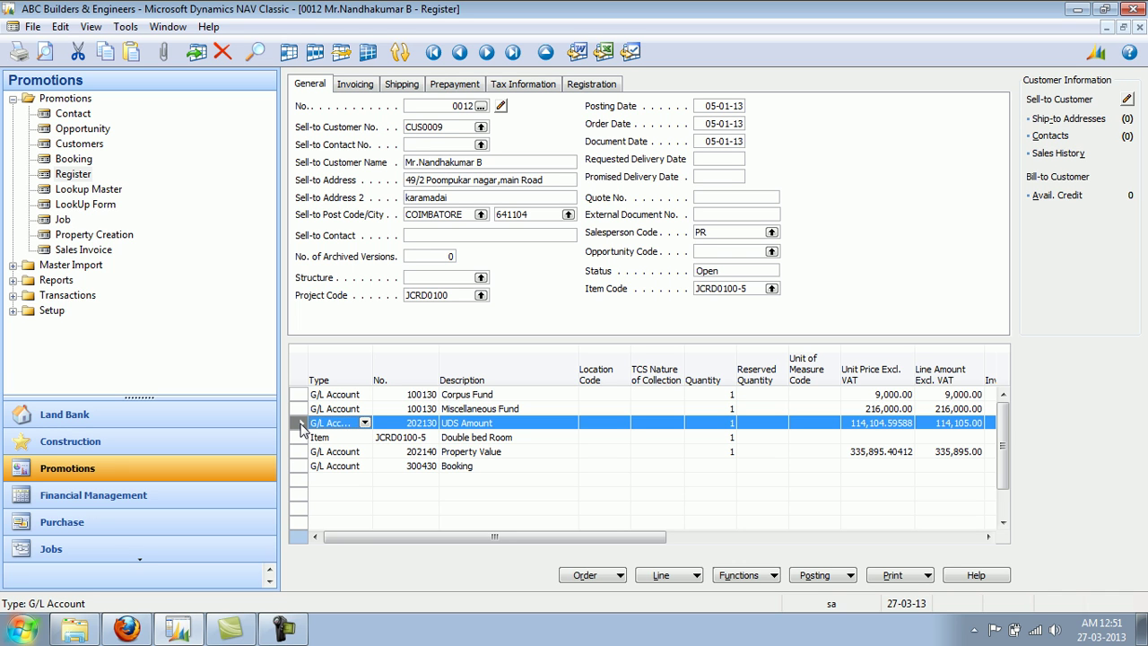
pyautogui.click(301, 439)
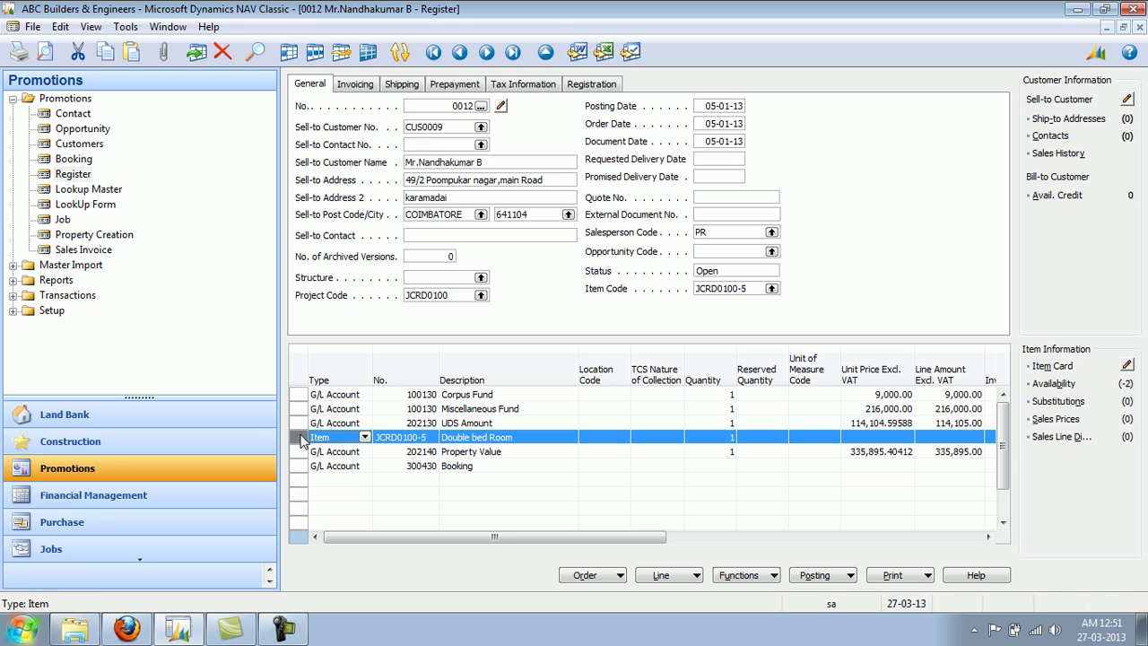
pyautogui.click(301, 453)
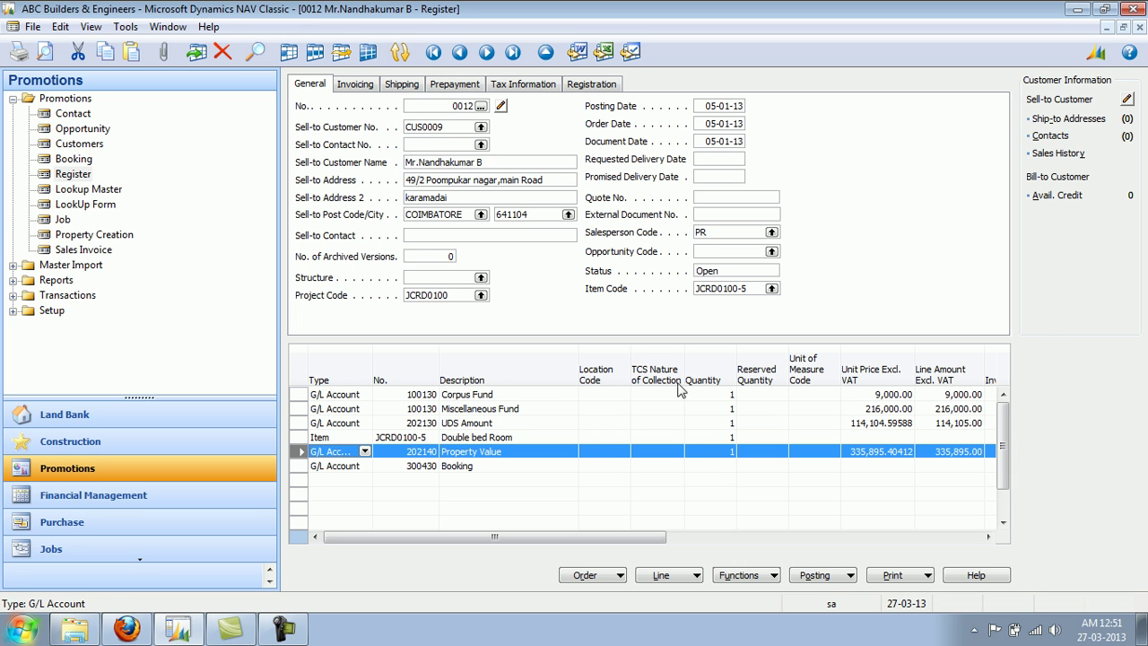
# Step: Examine the Corpus Fund line's fields from the description across to the unit price excluding VAT
pyautogui.click(513, 398)
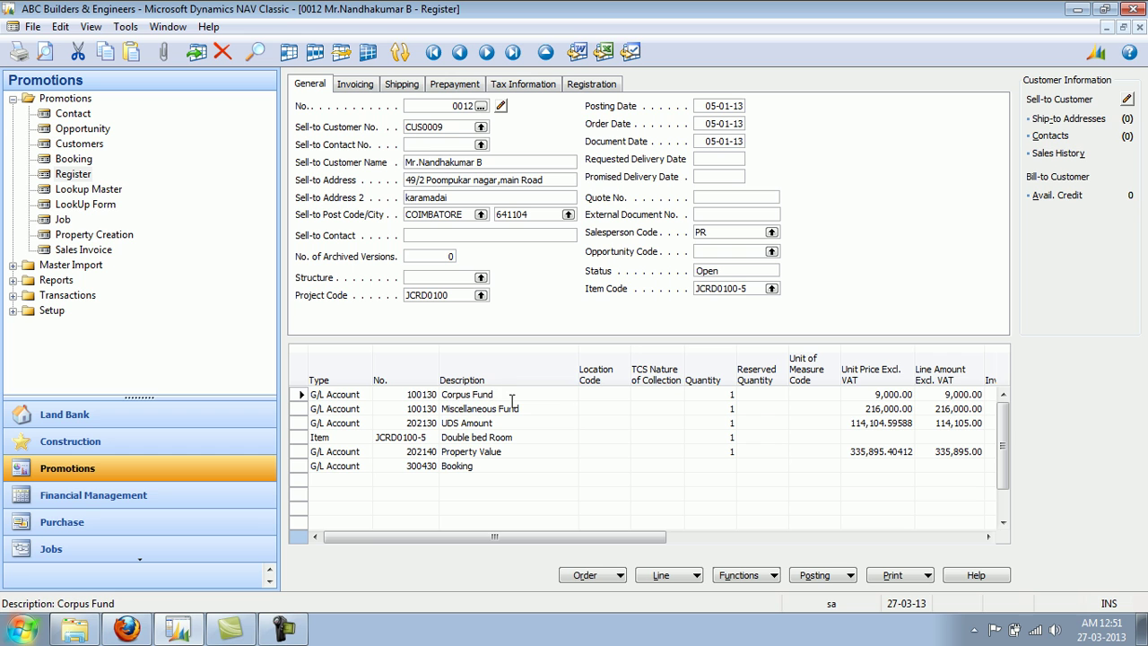
pyautogui.press('Tab')
pyautogui.press('Tab')
pyautogui.press('Tab')
pyautogui.press('Tab')
pyautogui.press('Tab')
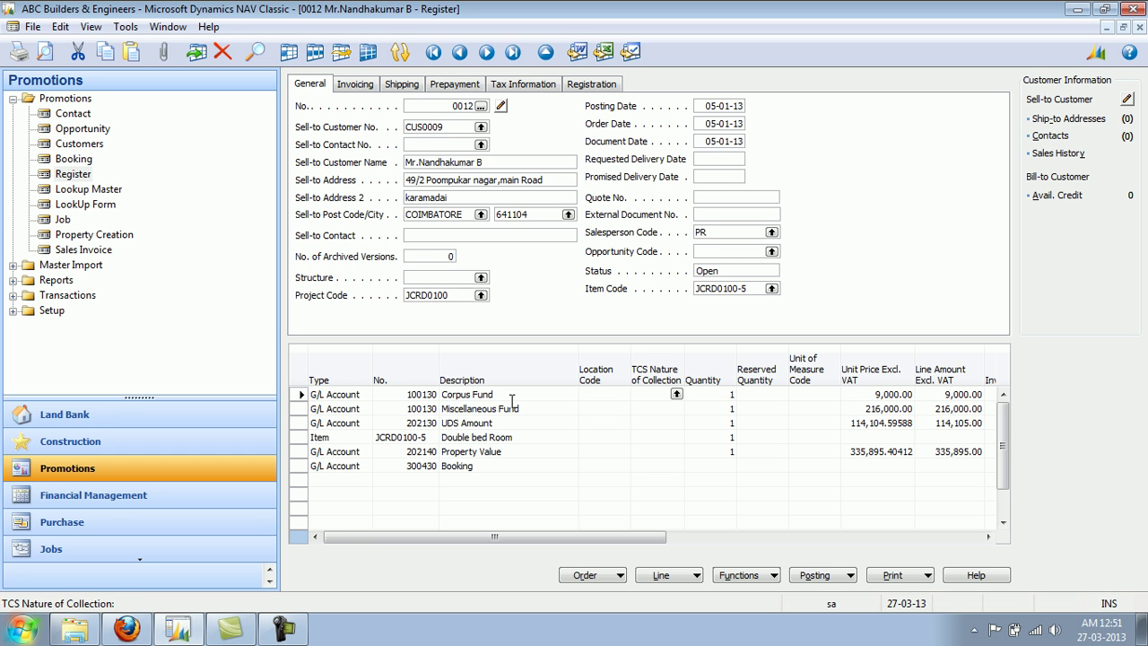
pyautogui.press('Tab')
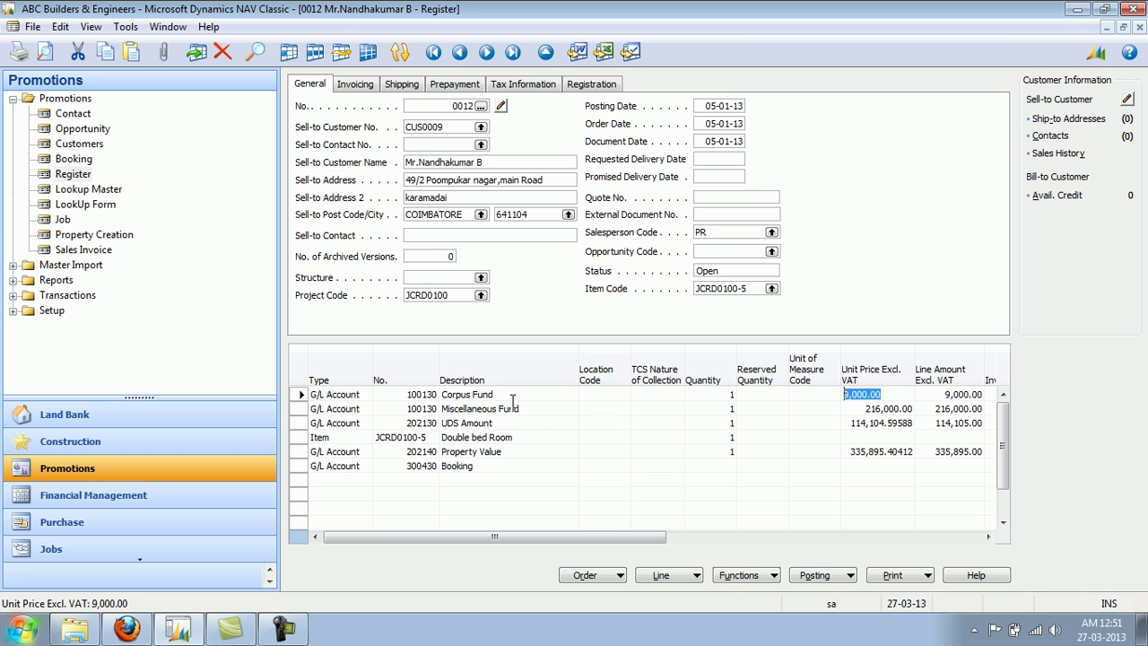
# Step: Run Create Promotion MileStone for the registered order and review each sales milestone from TARA Budget to Booking
pyautogui.click(760, 583)
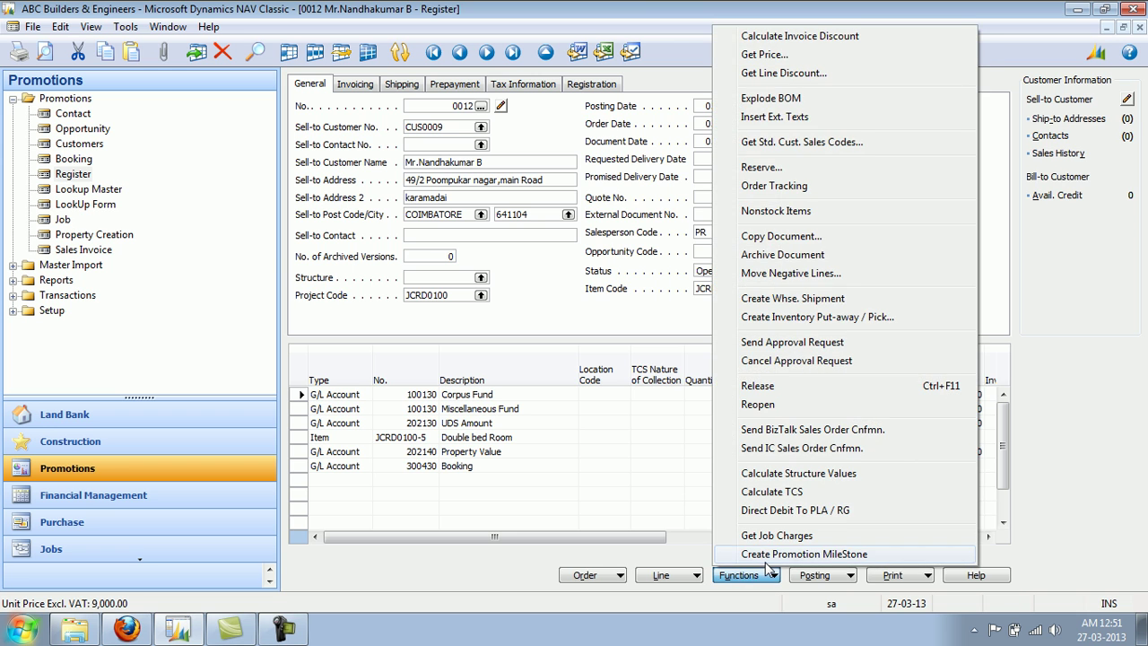
pyautogui.click(770, 555)
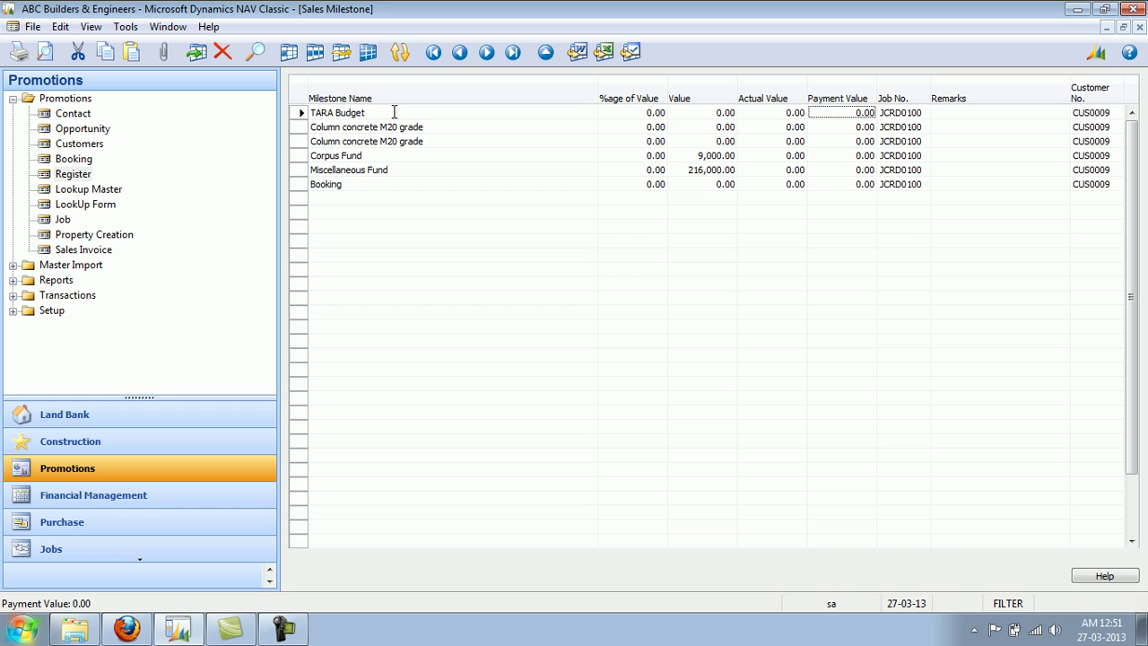
pyautogui.click(302, 113)
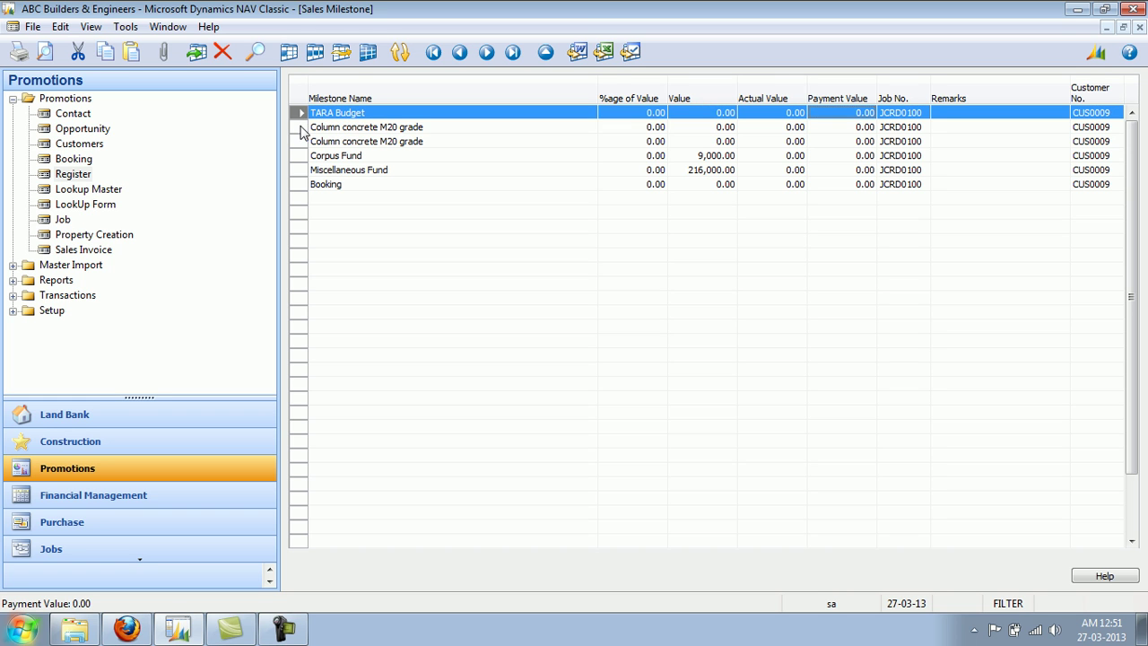
pyautogui.click(301, 128)
pyautogui.click(301, 144)
pyautogui.click(301, 156)
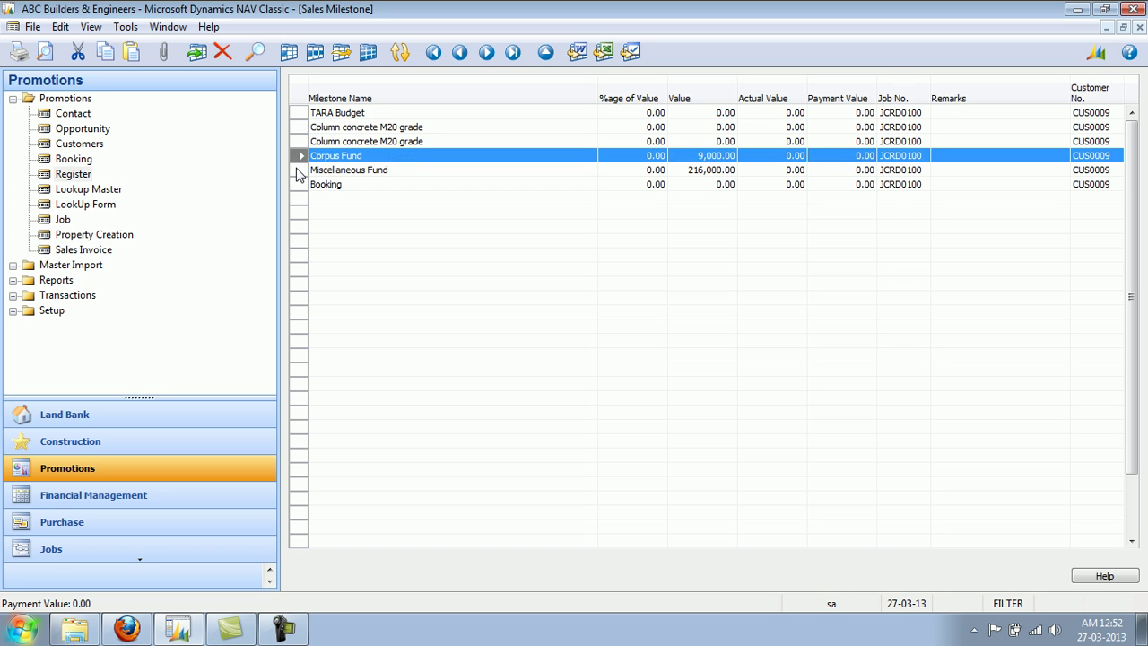
pyautogui.click(300, 171)
pyautogui.click(301, 185)
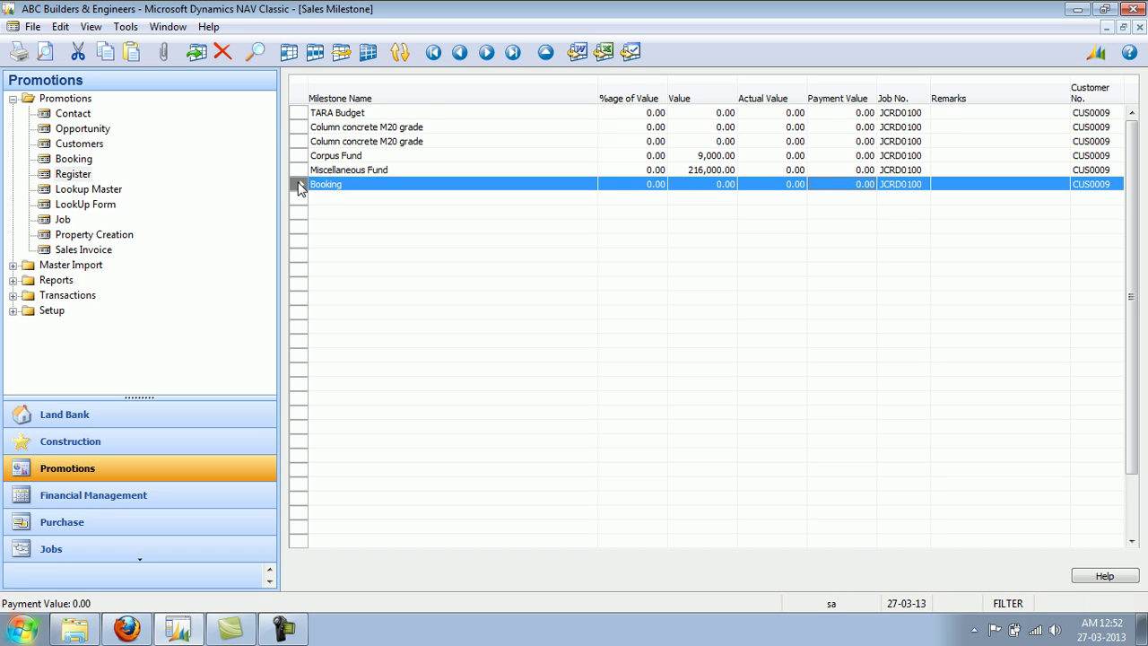
# Step: Examine the payment value of each sales milestone, and close the milestone list and the Register form
pyautogui.click(834, 115)
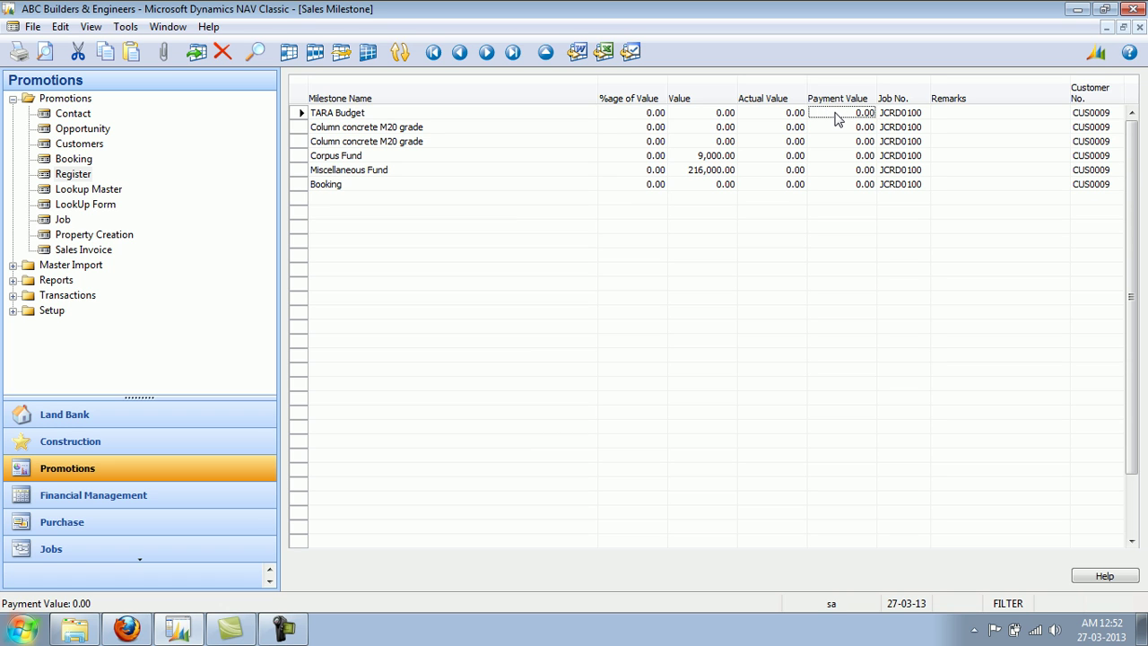
pyautogui.press('Down')
pyautogui.press('Down')
pyautogui.press('Up')
pyautogui.press('Up')
pyautogui.press('Down')
pyautogui.press('Down')
pyautogui.press('Down')
pyautogui.press('Down')
pyautogui.press('Down')
pyautogui.press('Up')
pyautogui.press('Up')
pyautogui.press('Up')
pyautogui.press('Up')
pyautogui.press('Up')
pyautogui.press('Escape')
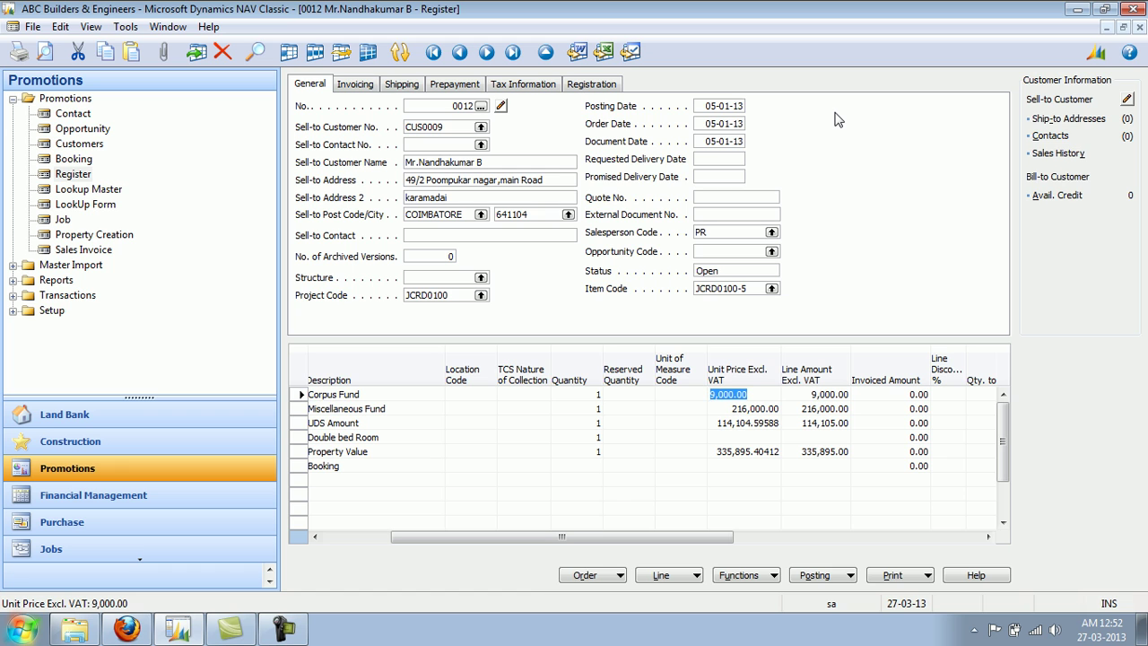
pyautogui.press('Escape')
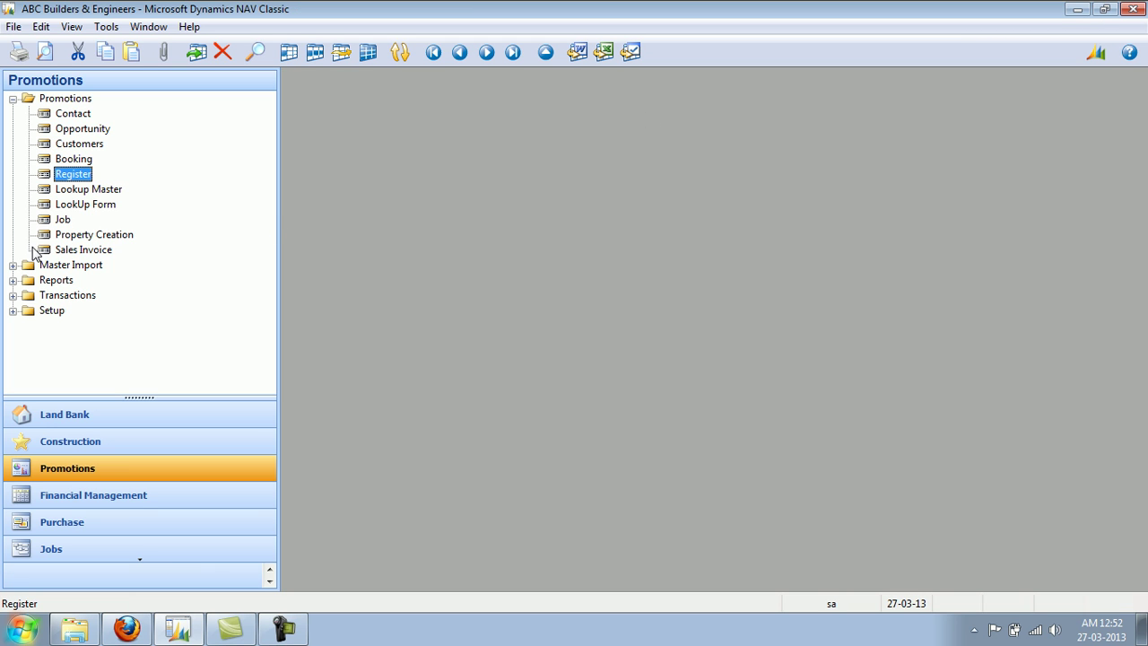
# Step: Open the ABC Towers job card and review its milestone list and the available job functions
pyautogui.click(64, 221)
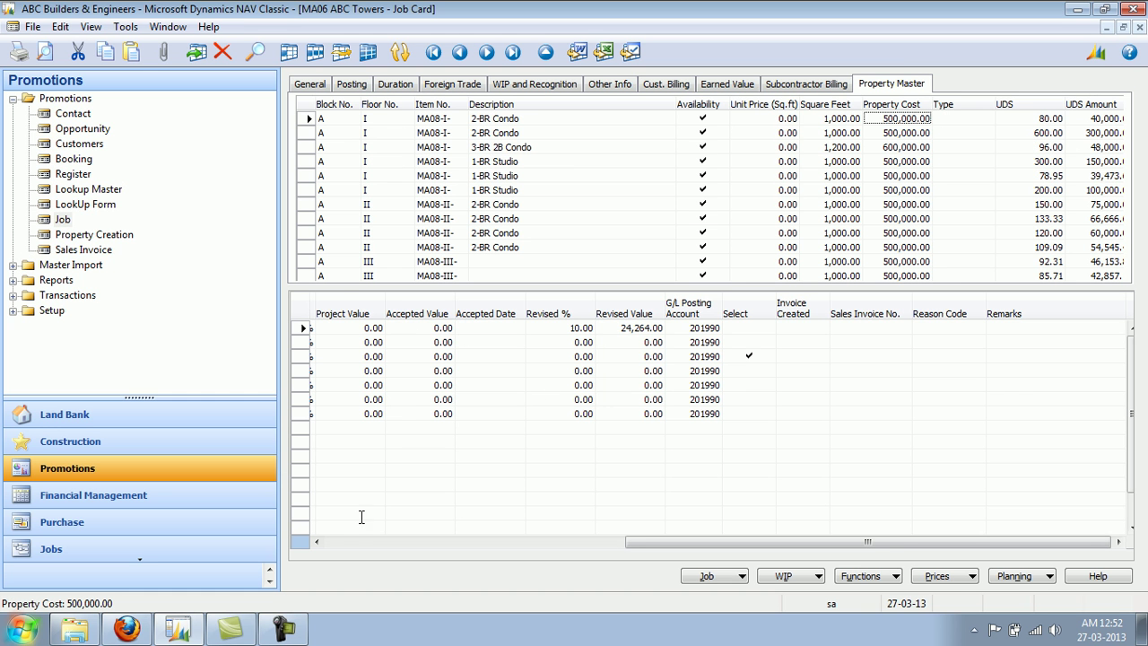
pyautogui.click(329, 544)
pyautogui.click(330, 544)
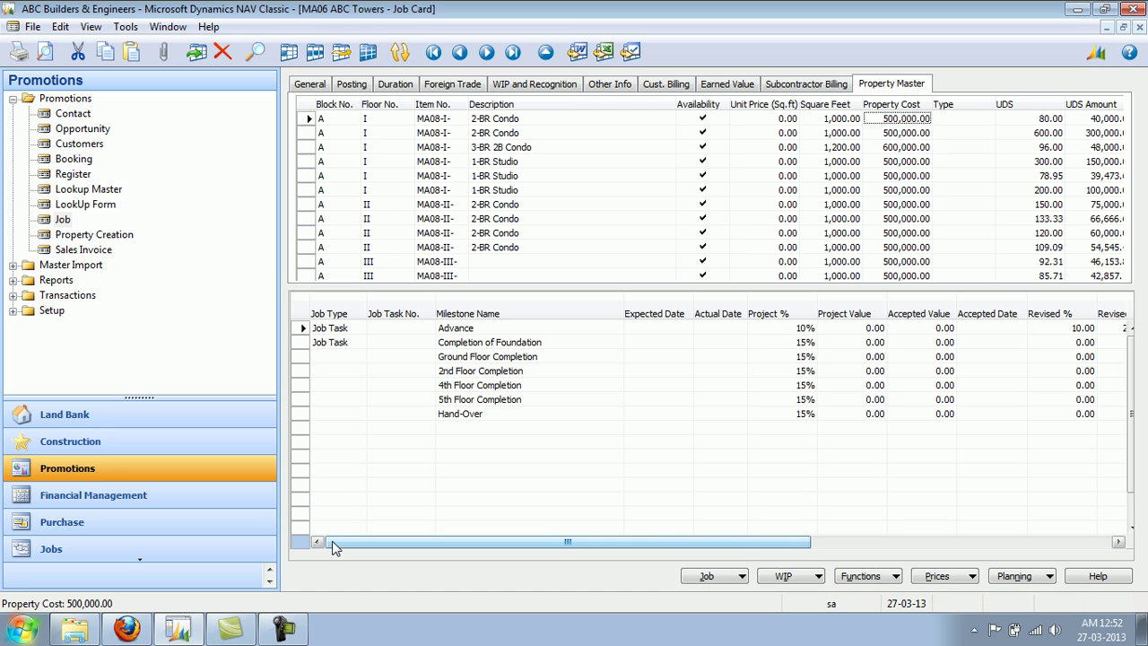
pyautogui.click(855, 578)
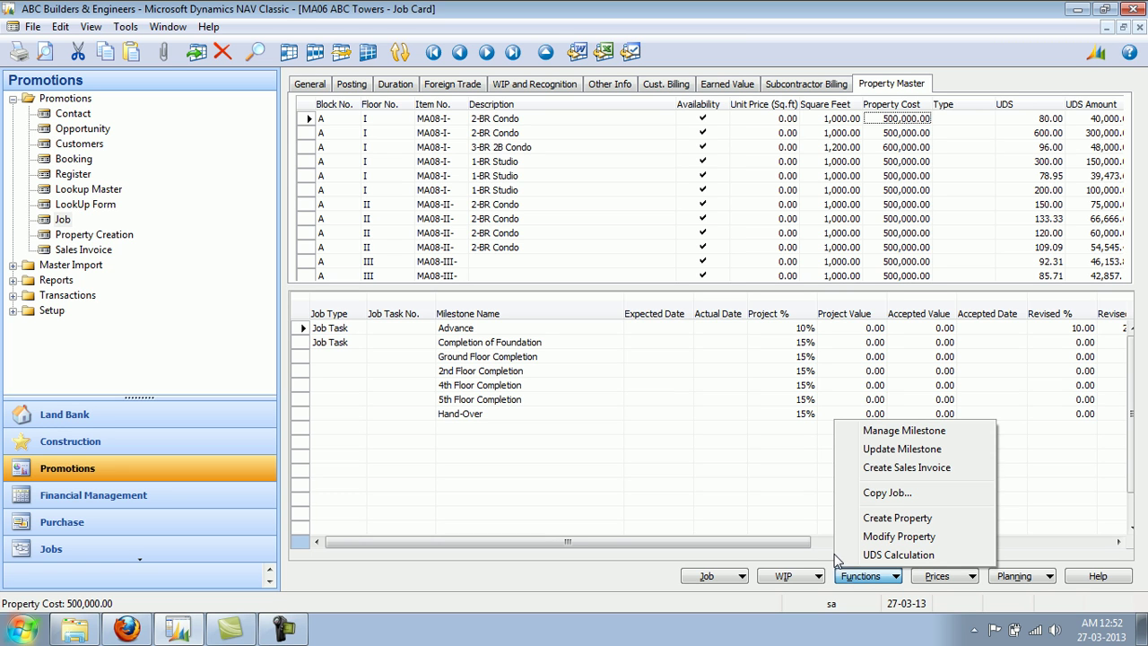
# Step: Mark the 2nd Floor Completion milestone as selected and run Create Sales Invoice for the job
pyautogui.click(561, 369)
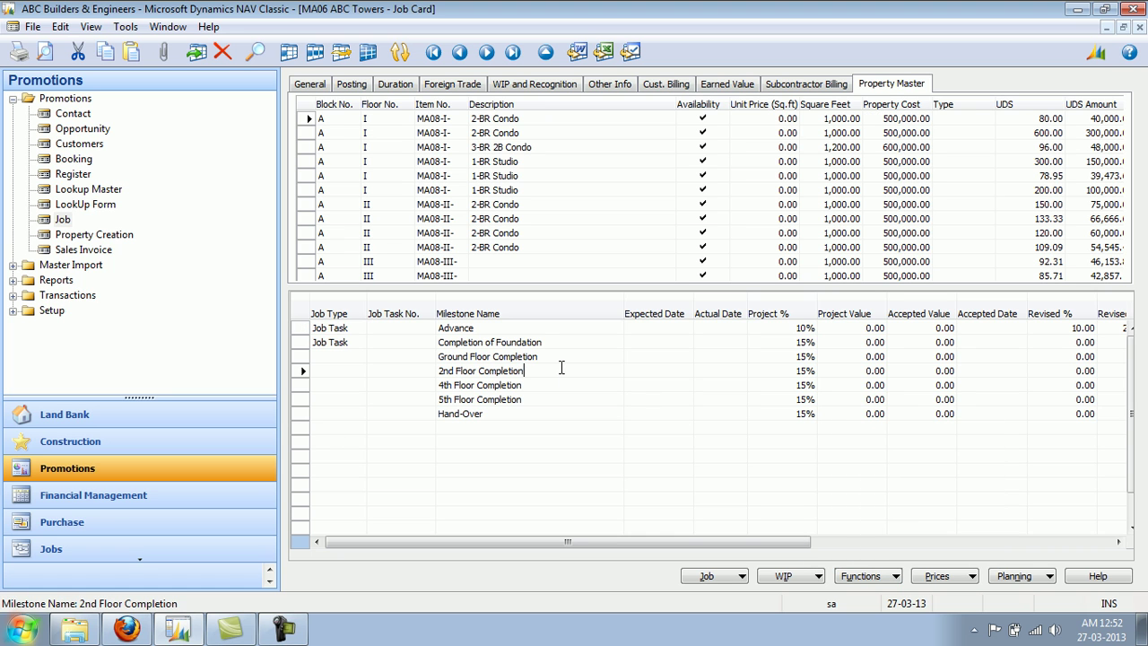
pyautogui.press('Tab')
pyautogui.press('Tab')
pyautogui.press('Tab')
pyautogui.press('Tab')
pyautogui.press('Tab')
pyautogui.press('Tab')
pyautogui.press('Tab')
pyautogui.press('Tab')
pyautogui.press('Tab')
pyautogui.press('Tab')
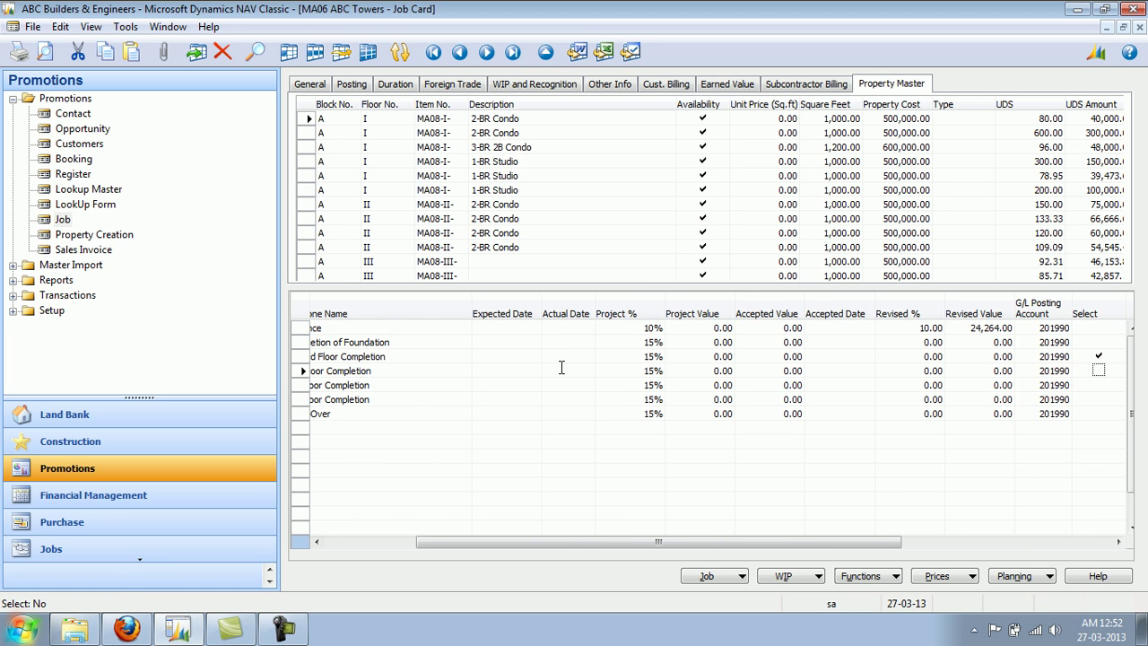
pyautogui.press('space')
pyautogui.click(874, 577)
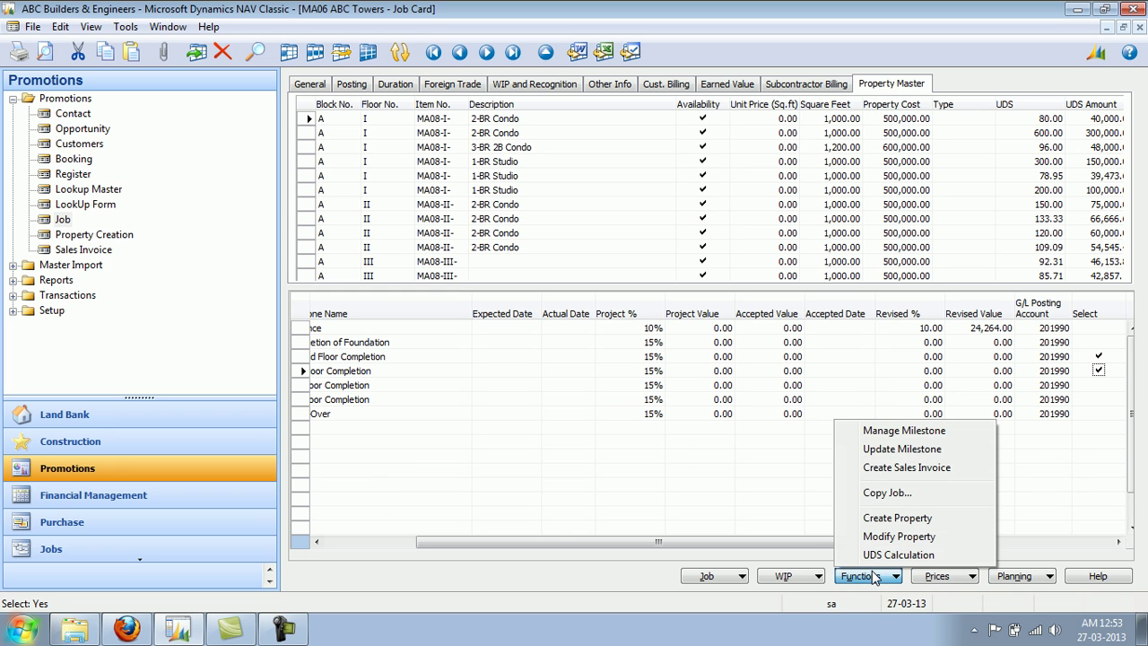
pyautogui.click(895, 468)
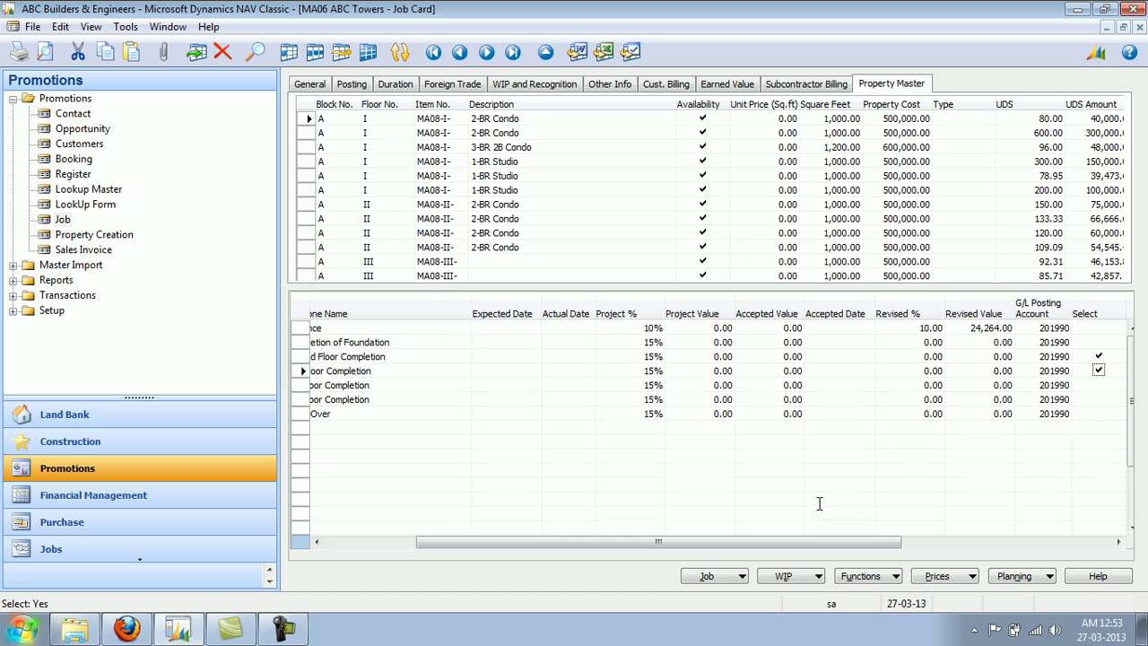
# Step: Review the 4th Floor Completion and 2nd Floor Completion entries in the job's milestone list
pyautogui.click(359, 548)
pyautogui.click(359, 549)
pyautogui.click(451, 382)
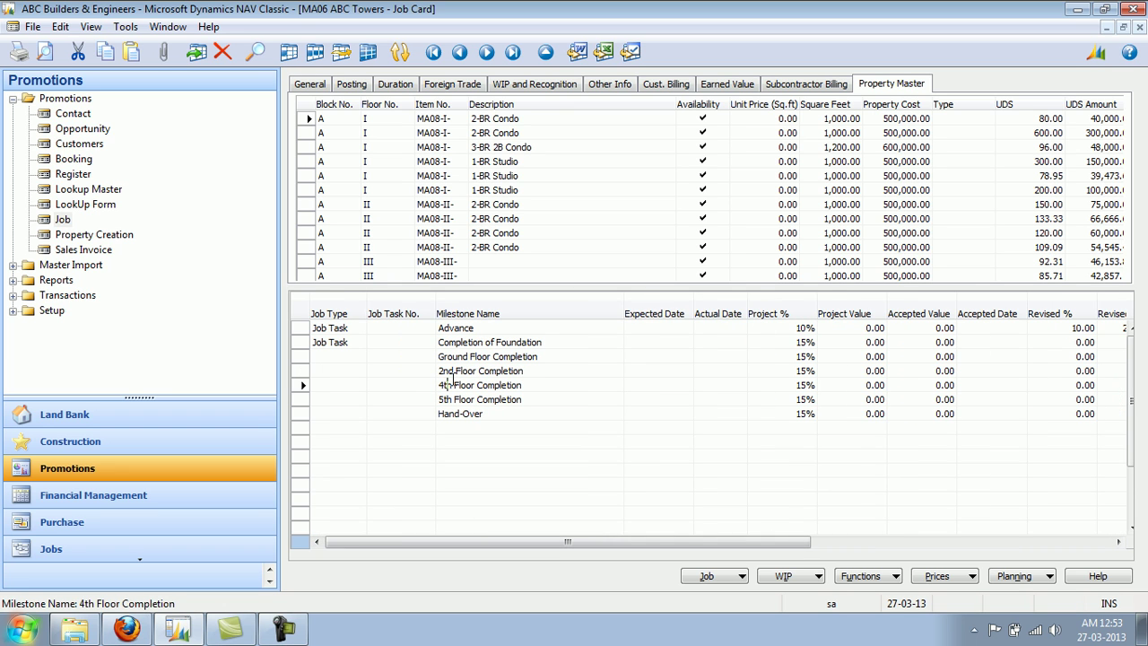
pyautogui.click(451, 370)
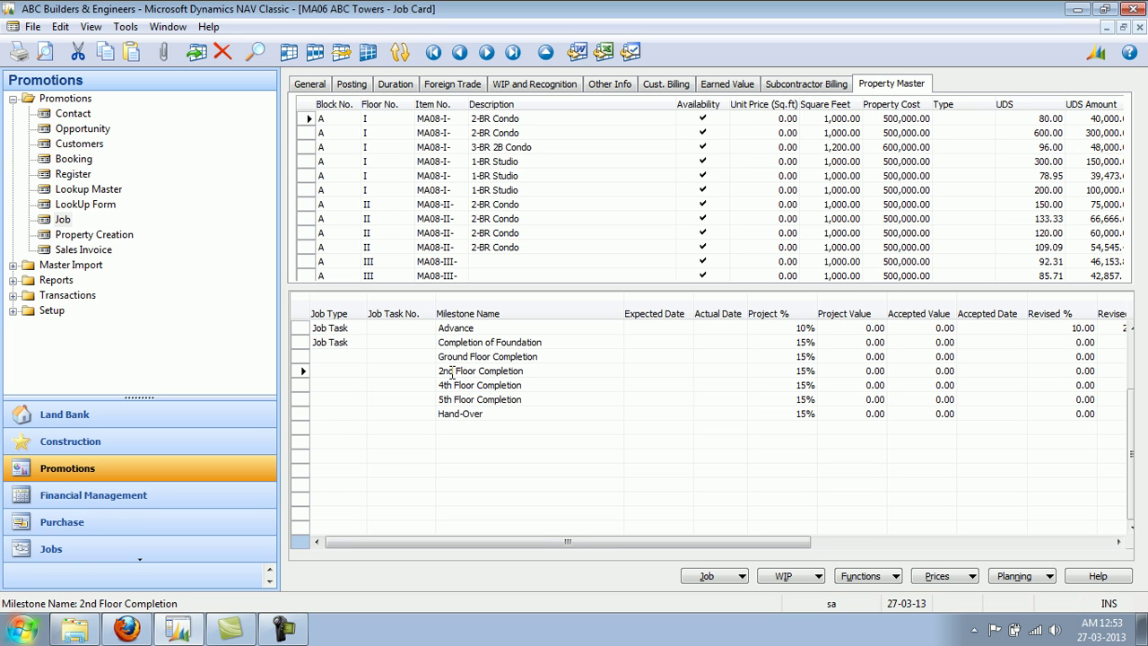
# Step: View the Property Creation form, and highlight the first five block A, floor I properties on the ABC Towers job card
pyautogui.click(123, 239)
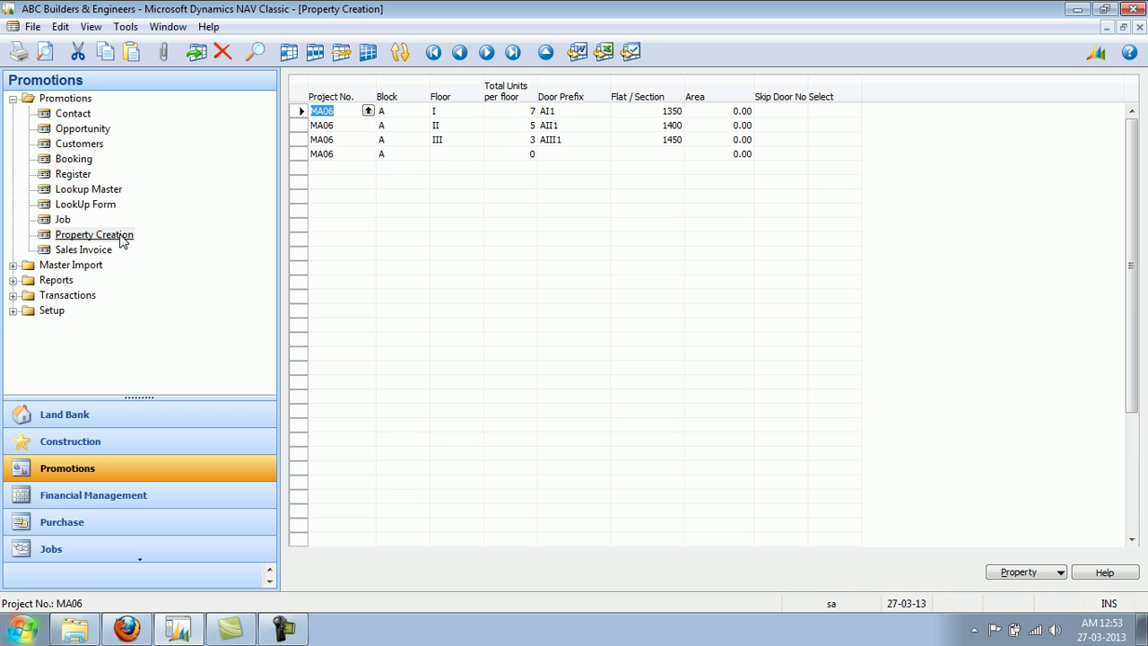
pyautogui.click(69, 221)
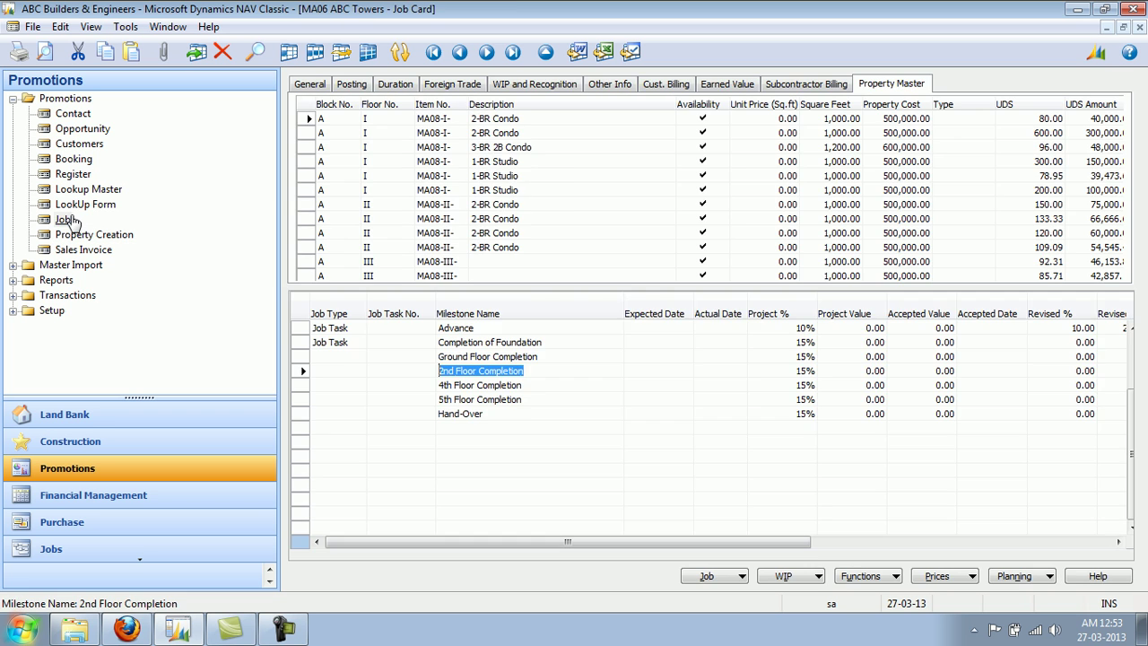
pyautogui.click(308, 121)
pyautogui.moveTo(308, 122); pyautogui.dragTo(307, 176)
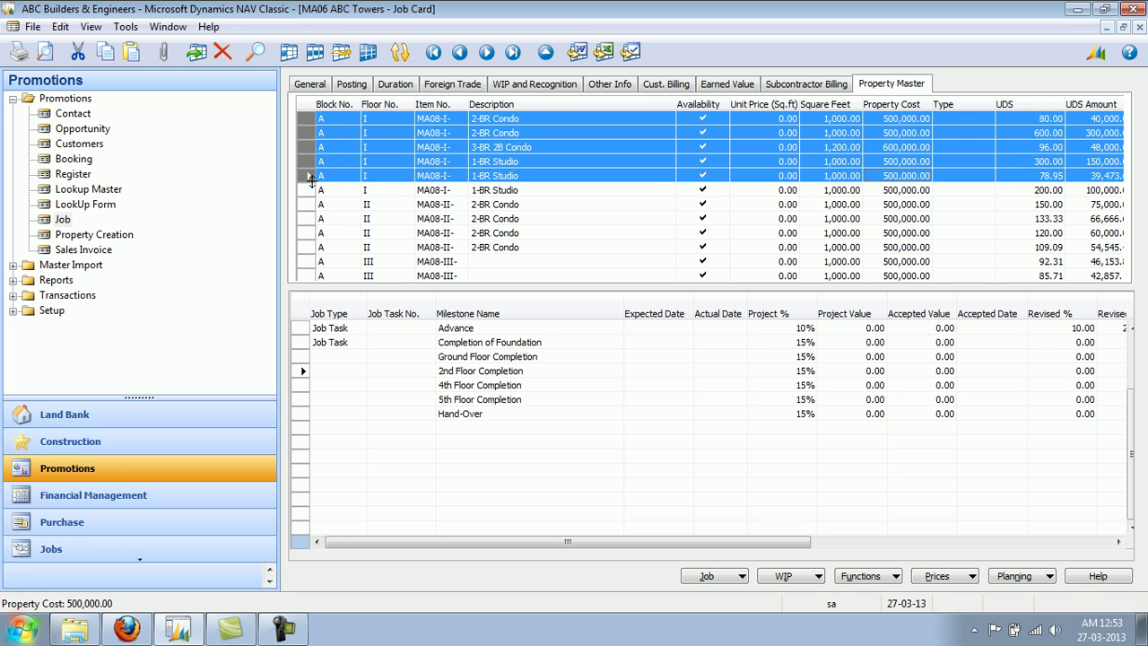
# Step: Examine the fields of the floor I line in Property Creation from Block through Area to Skip Door No
pyautogui.click(111, 239)
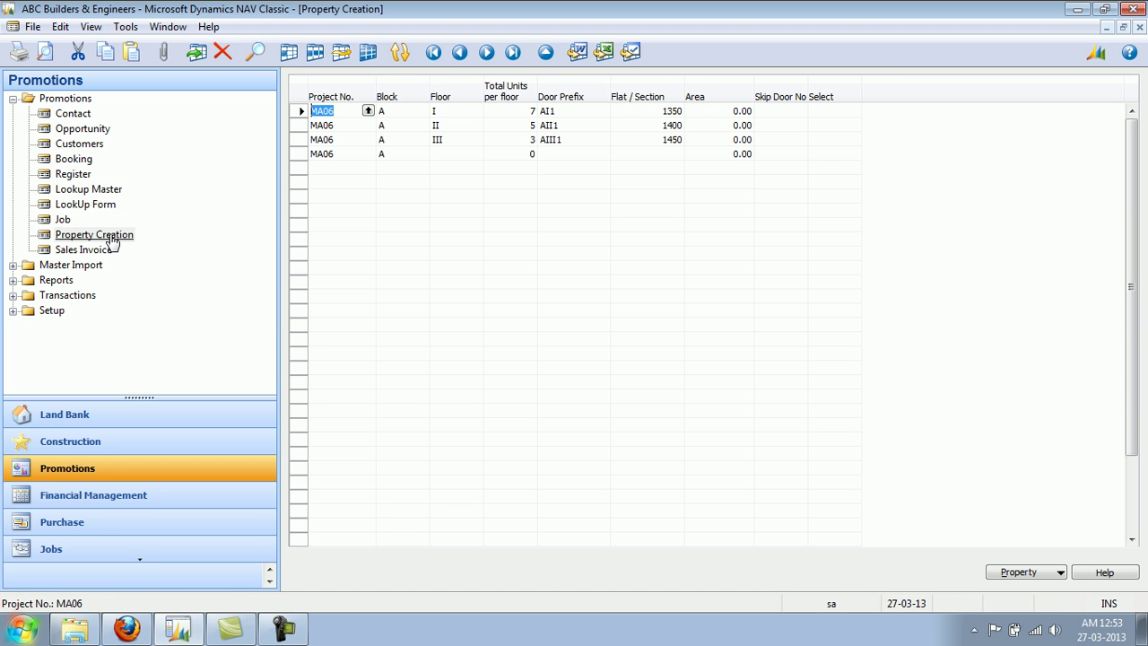
pyautogui.press('Tab')
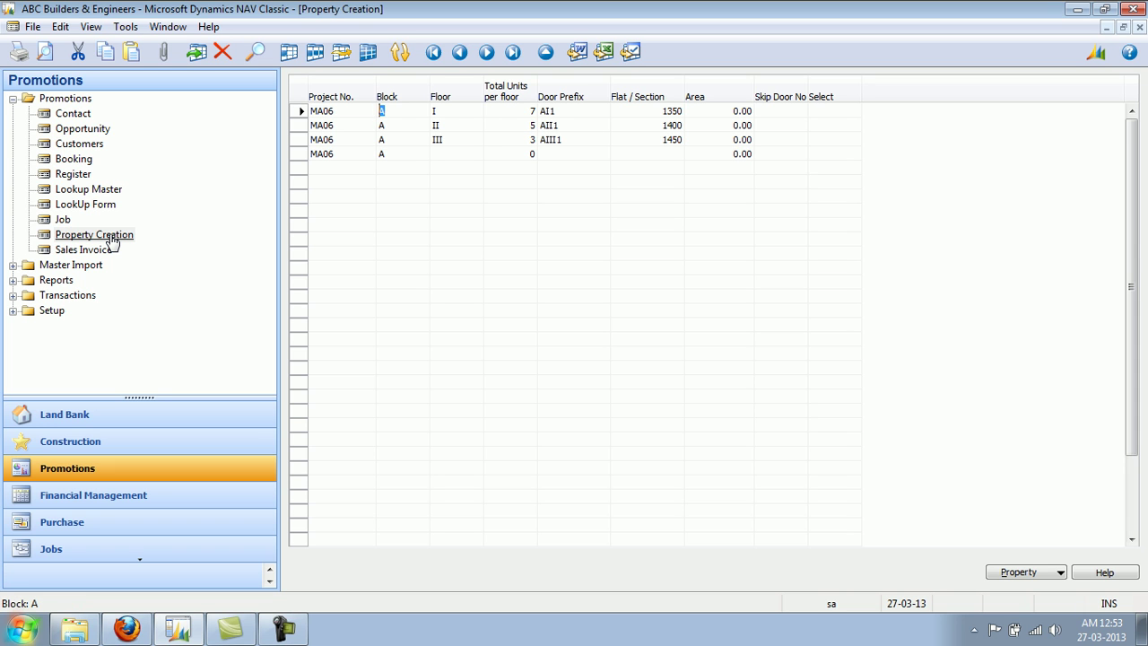
pyautogui.press('Tab')
pyautogui.press('Tab')
pyautogui.press('Tab')
pyautogui.press('Tab')
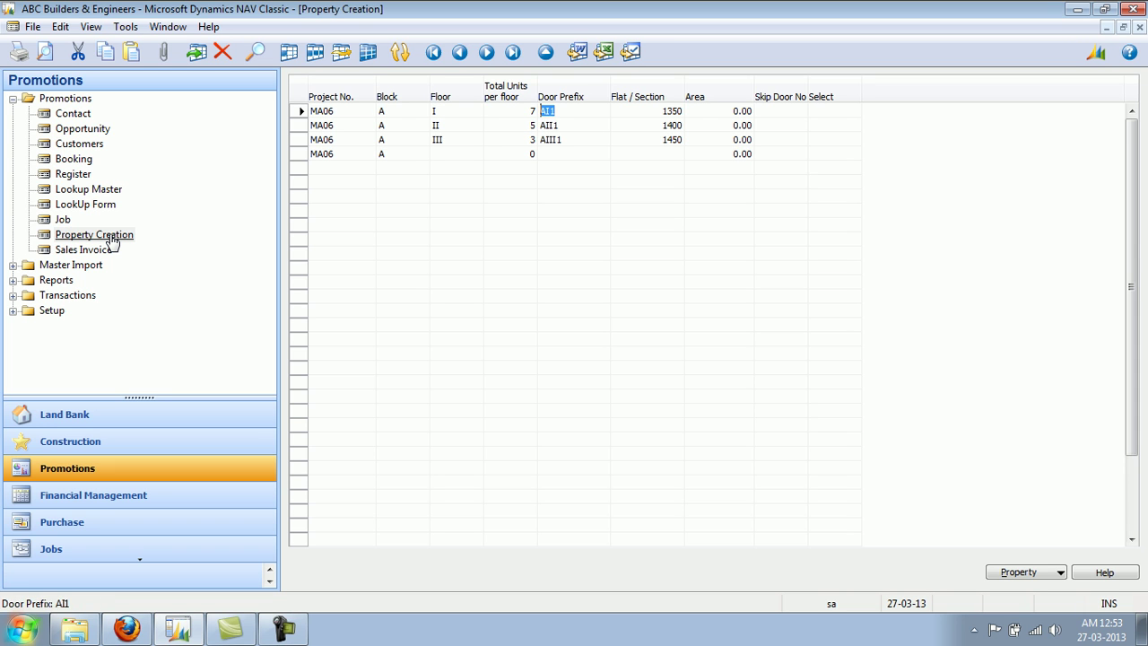
pyautogui.press('Tab')
pyautogui.press('Tab')
pyautogui.hotkey('shift', 'Tab')
pyautogui.hotkey('shift', 'Tab')
pyautogui.press('Tab')
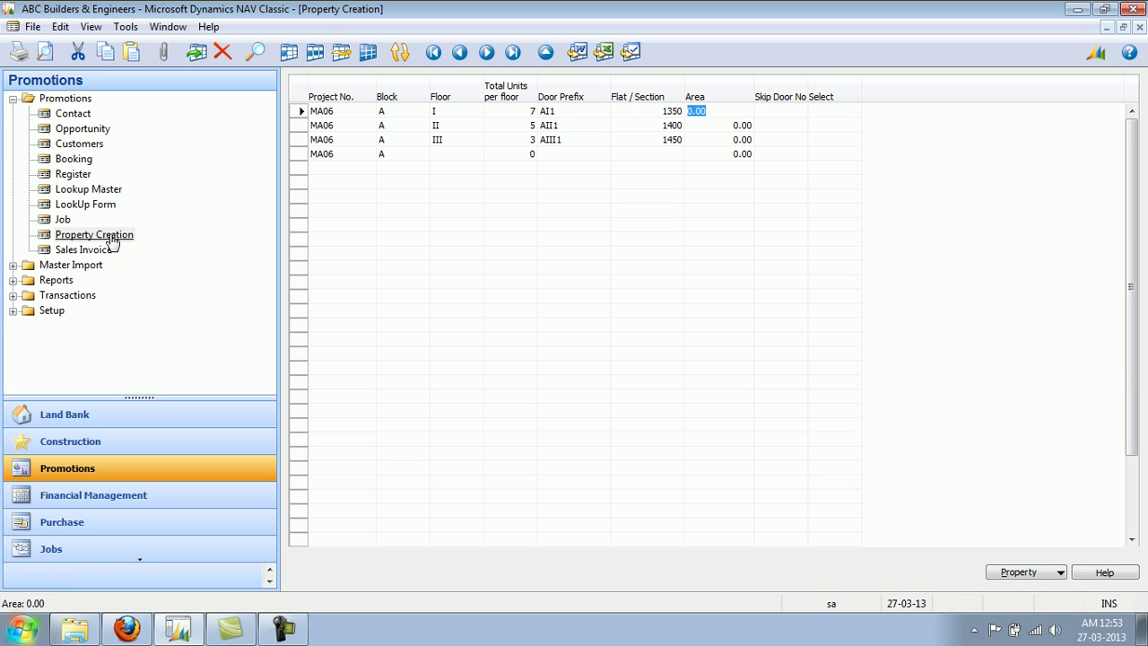
pyautogui.press('Tab')
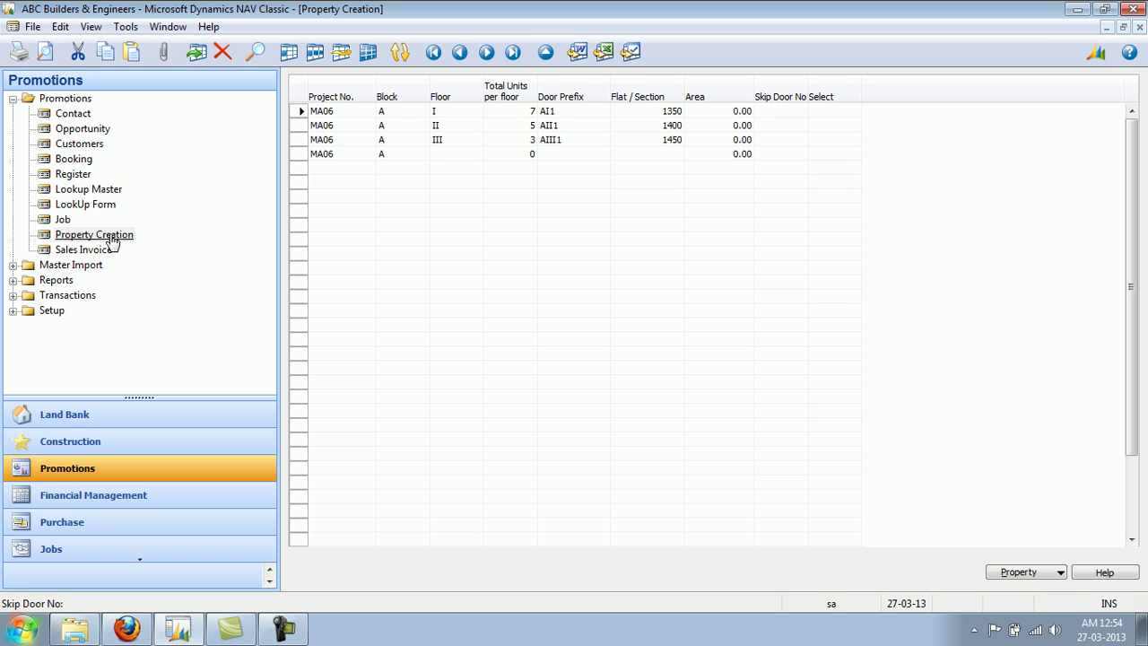
# Step: Set Skip Door No to 13 for the floor I line, mark it as selected and show the property functions
pyautogui.write('13')
pyautogui.press('Tab')
pyautogui.press('space')
pyautogui.click(1003, 575)
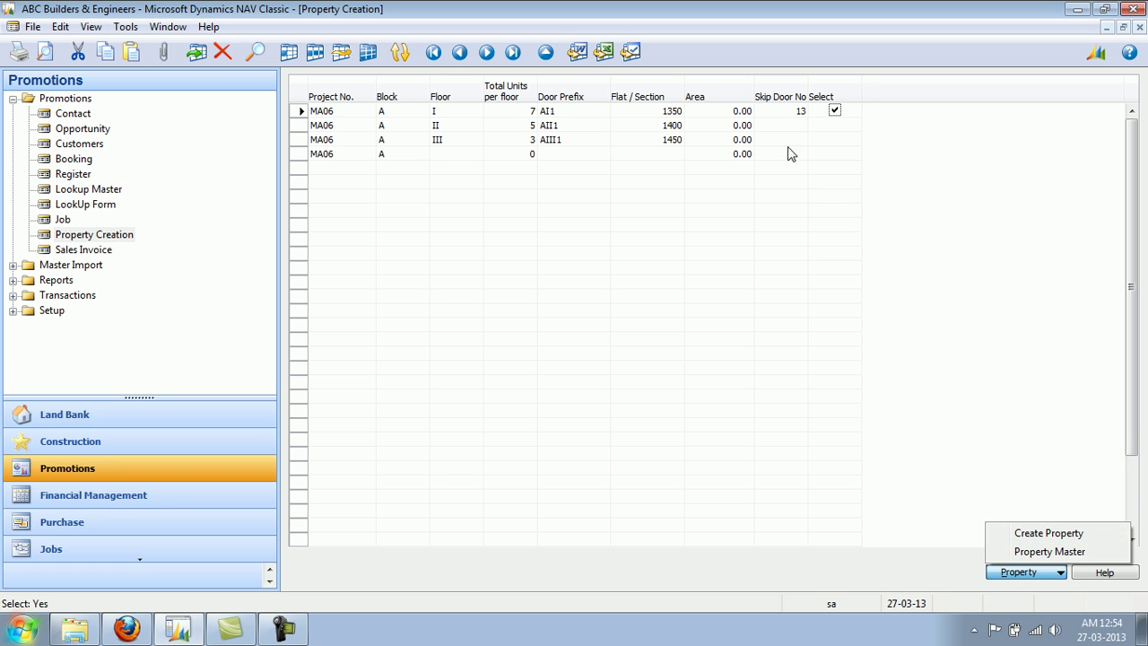
# Step: Deselect the floor I line and clear its Skip Door No
pyautogui.click(844, 114)
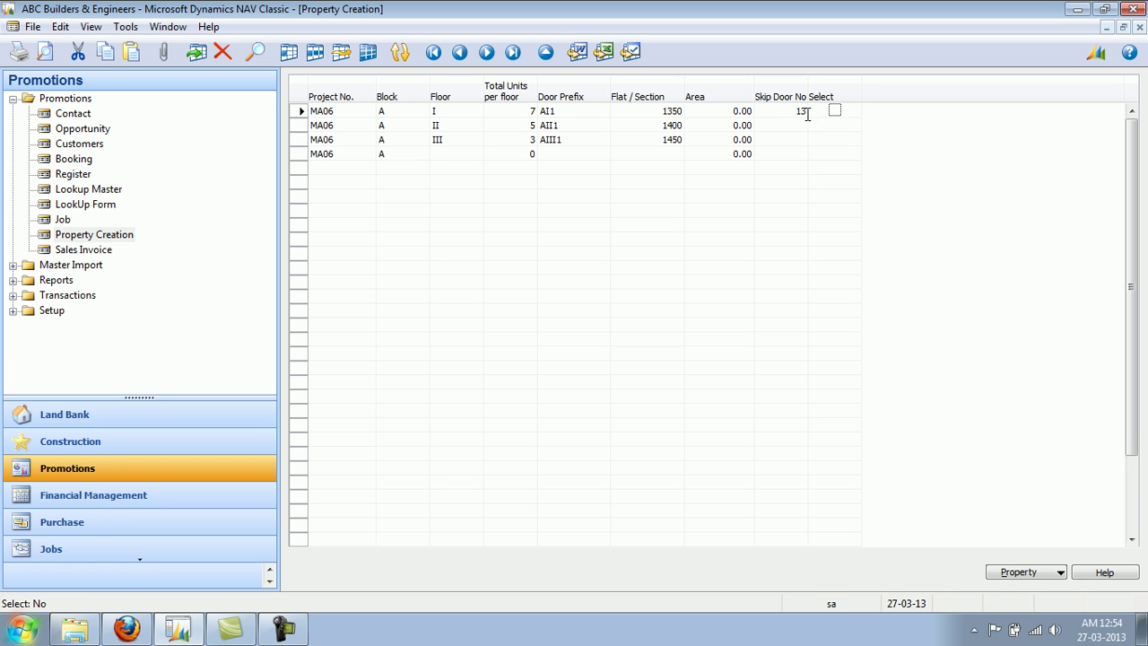
pyautogui.click(804, 113)
pyautogui.click(804, 113)
pyautogui.press('BackSpace')
# Step: Examine the floor I line's Total Units per floor and Door Prefix, and close all open forms
pyautogui.click(511, 110)
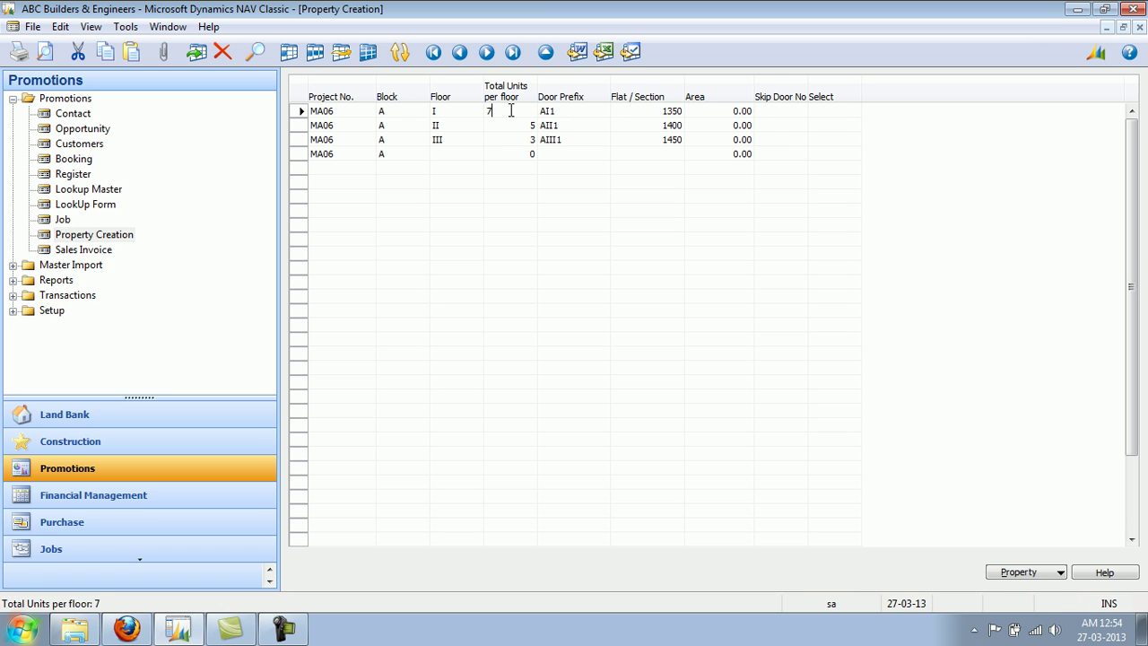
pyautogui.click(571, 110)
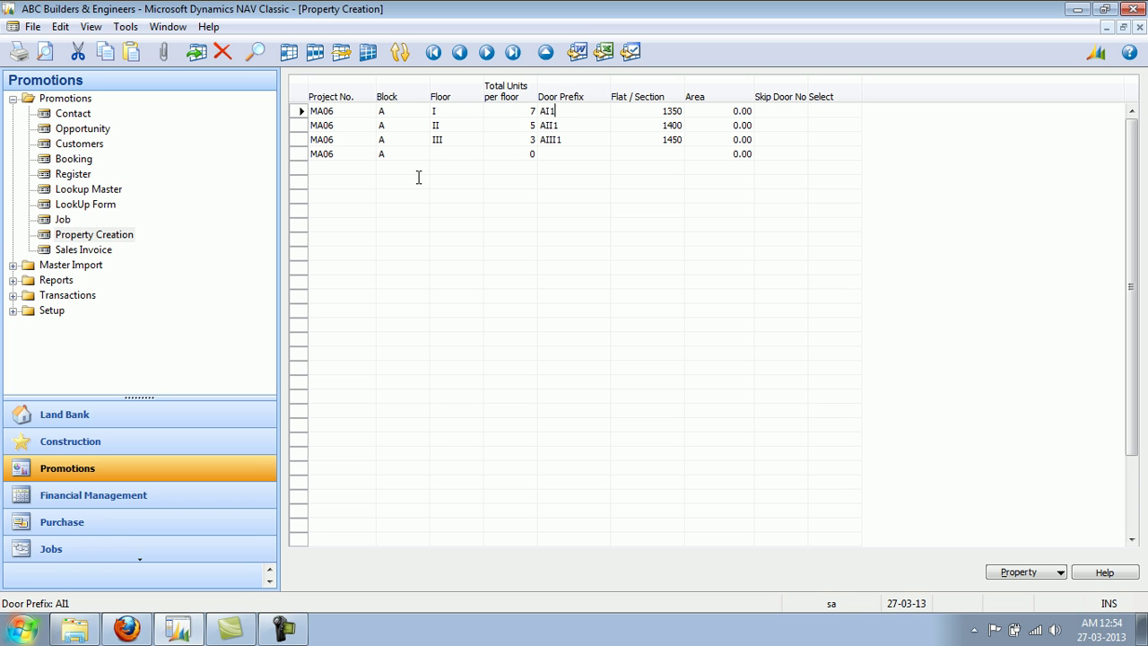
pyautogui.press('Escape')
pyautogui.press('Escape')
pyautogui.press('Escape')
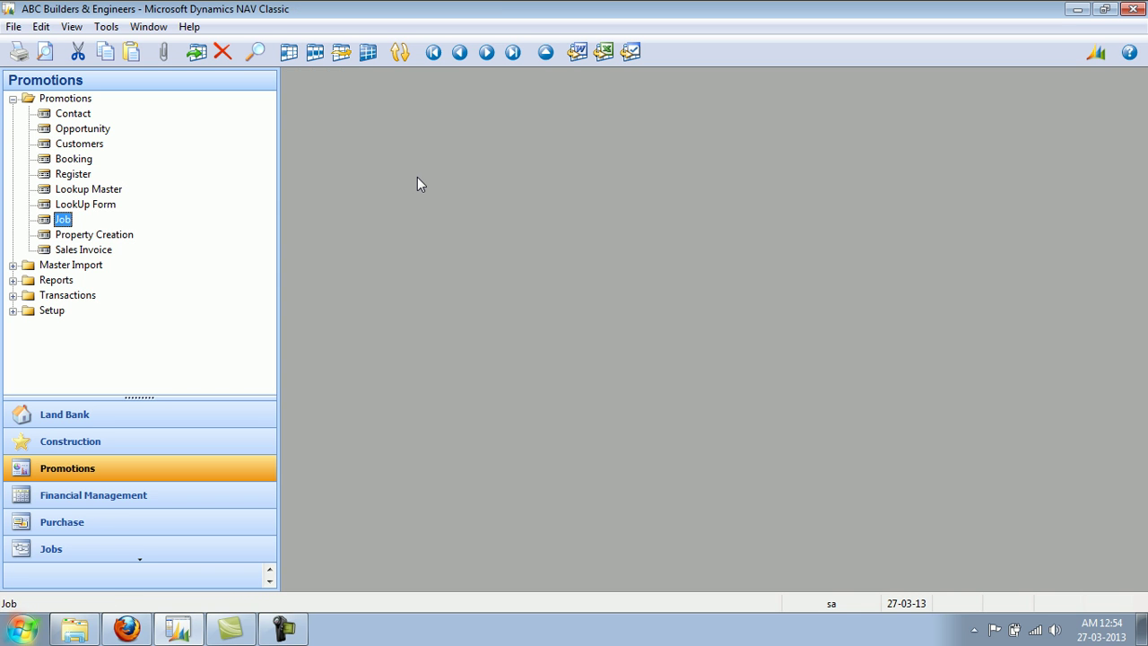
# Step: Expand the Master Import and Reports groups of Promotions and look through the available imports and reports
pyautogui.click(12, 265)
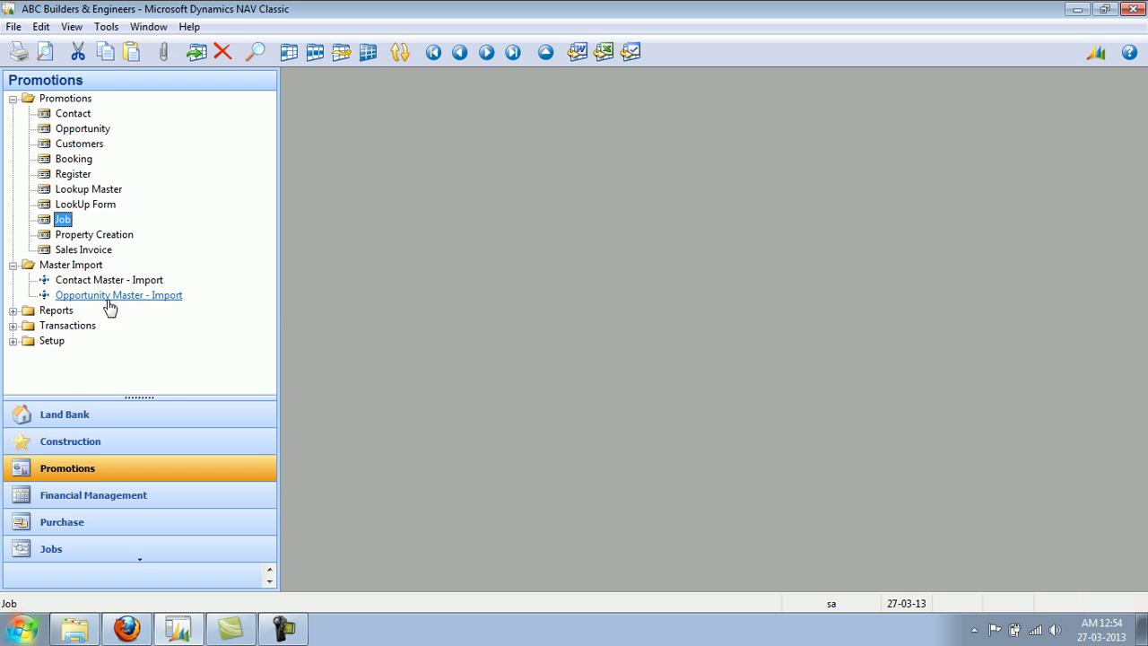
pyautogui.click(12, 310)
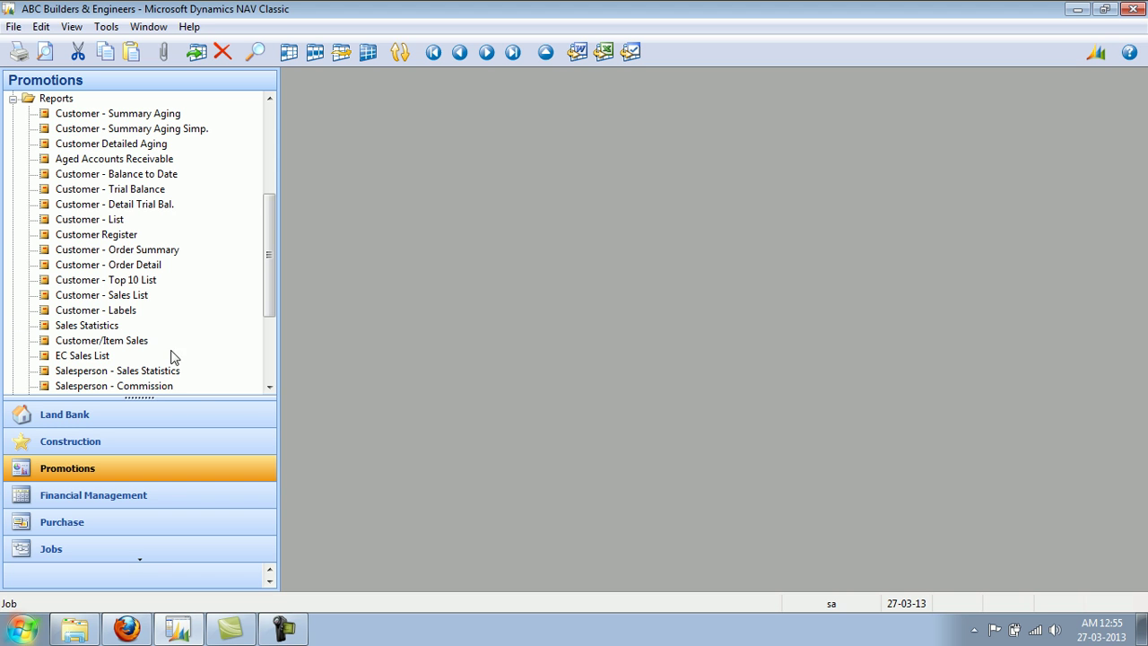
pyautogui.click(269, 387)
pyautogui.click(272, 387)
pyautogui.click(272, 387)
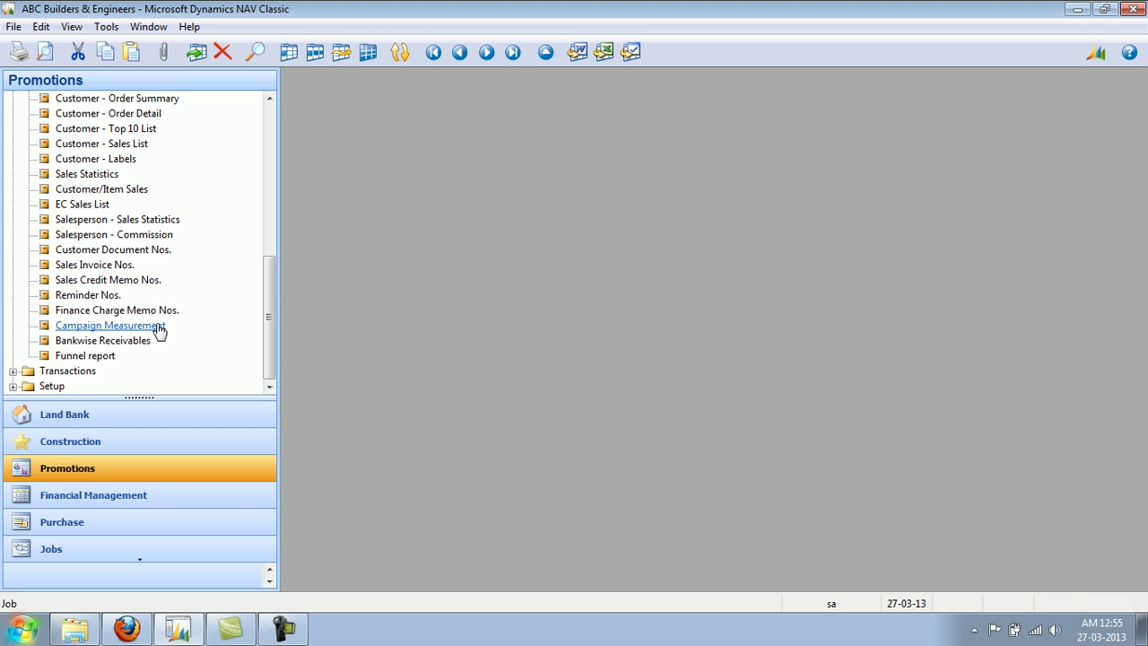
# Step: Preview the Funnel report for project MA06 and close it
pyautogui.click(98, 356)
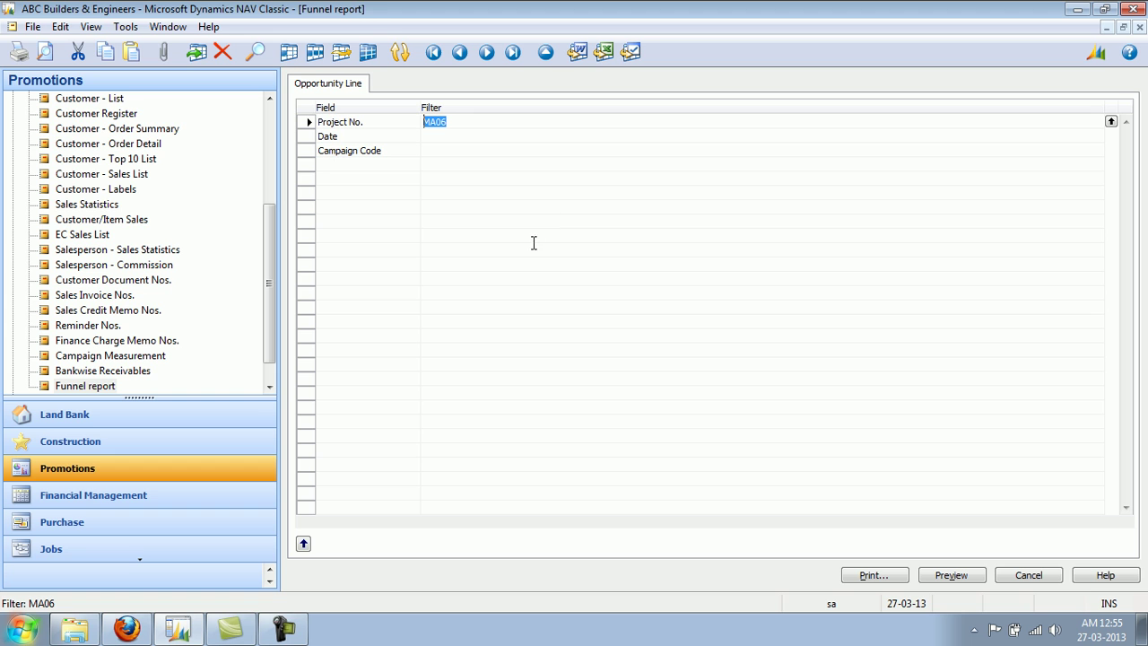
pyautogui.click(961, 579)
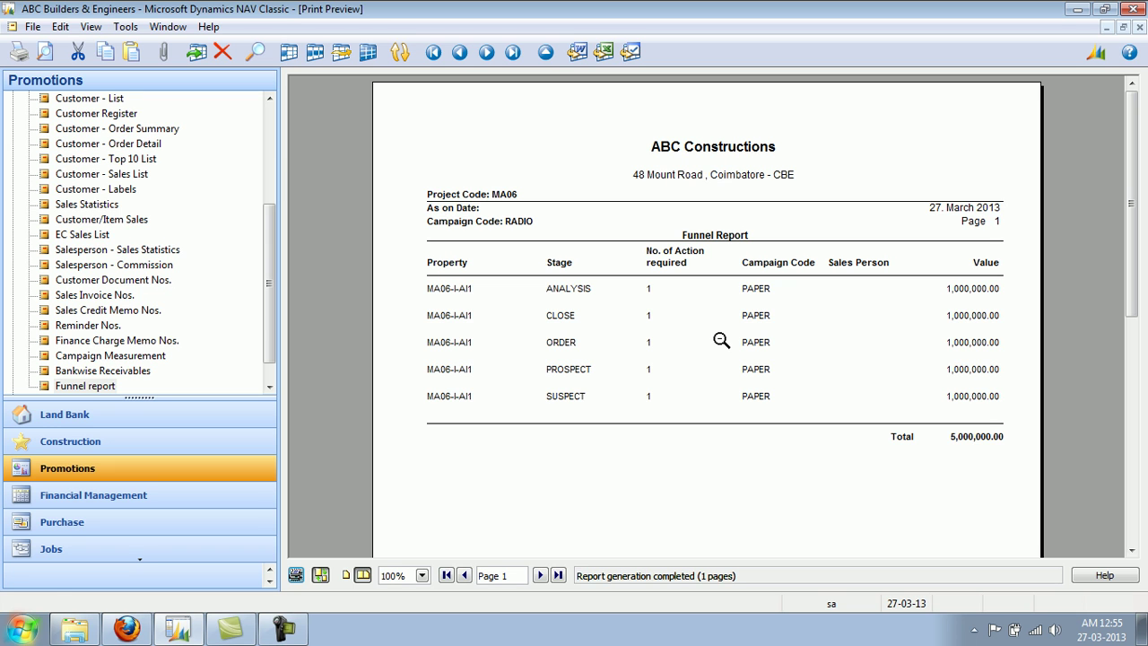
pyautogui.press('Escape')
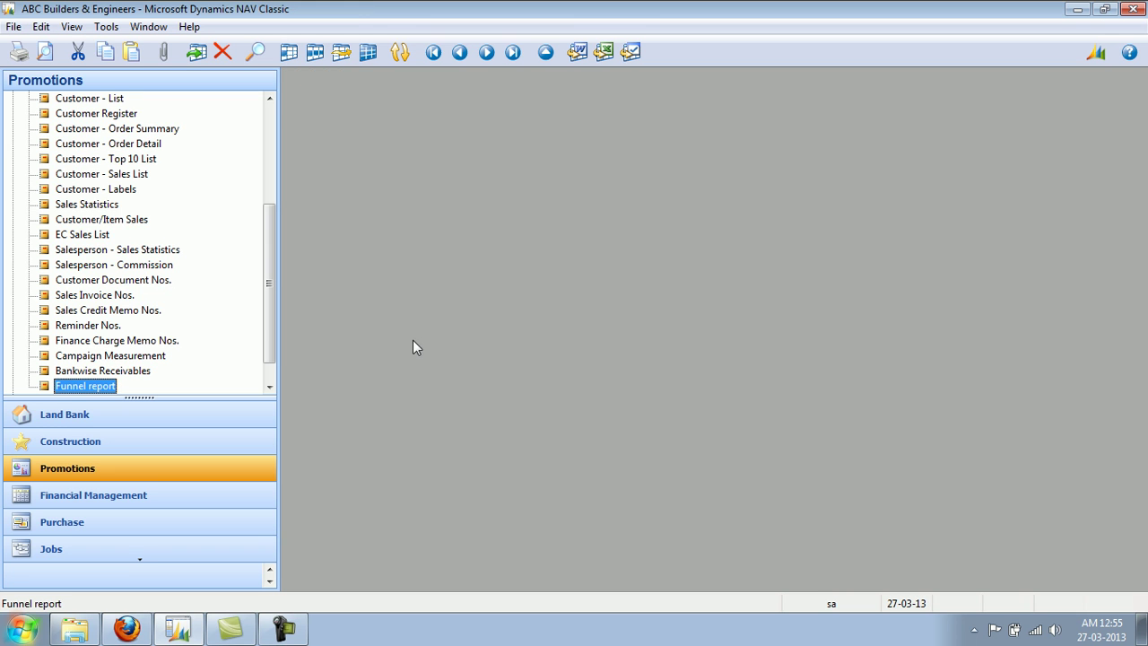
# Step: Filter the Campaign Measurement report to job MA06, check its salesperson, campaign and stage options, preview it and close it
pyautogui.doubleClick(145, 357)
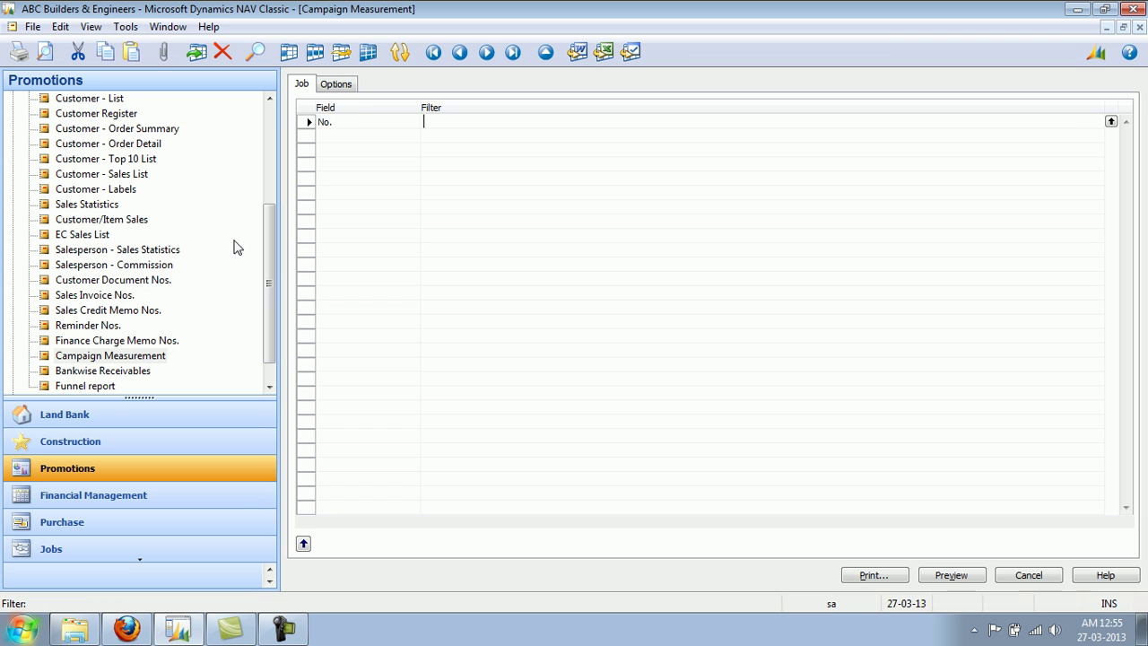
pyautogui.click(1110, 121)
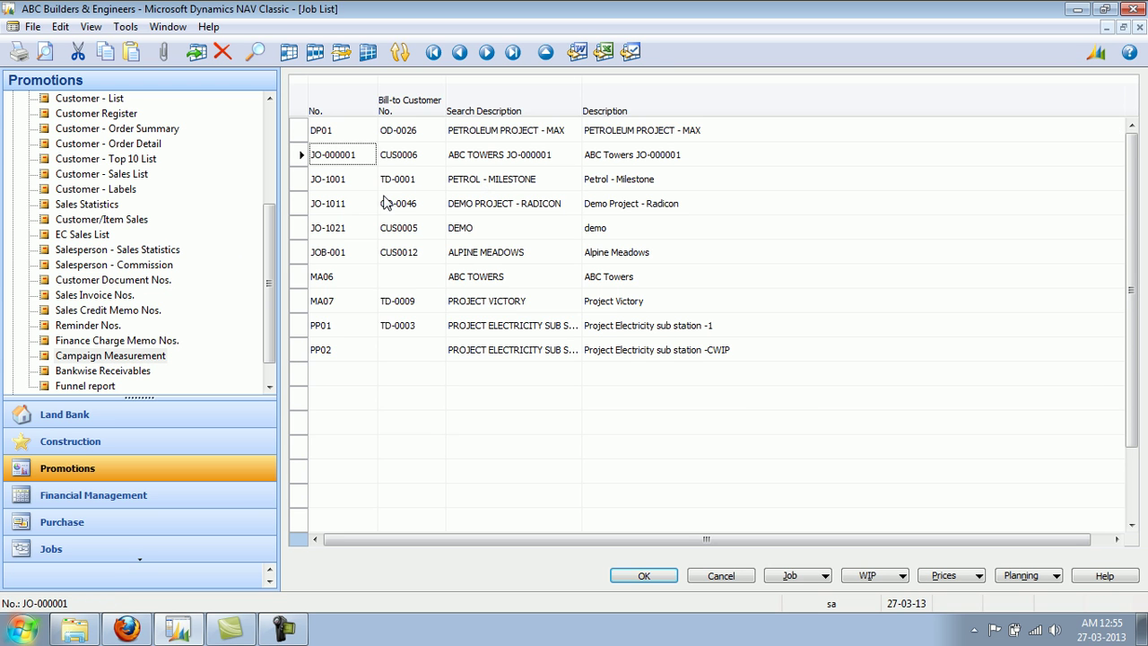
pyautogui.doubleClick(346, 279)
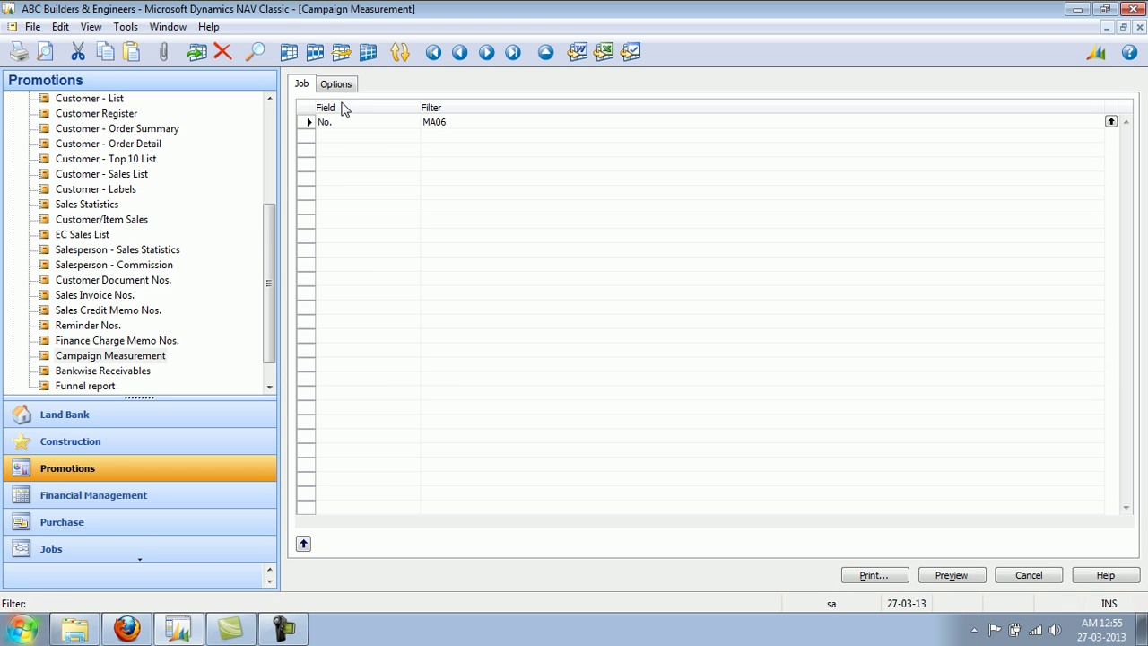
pyautogui.click(329, 87)
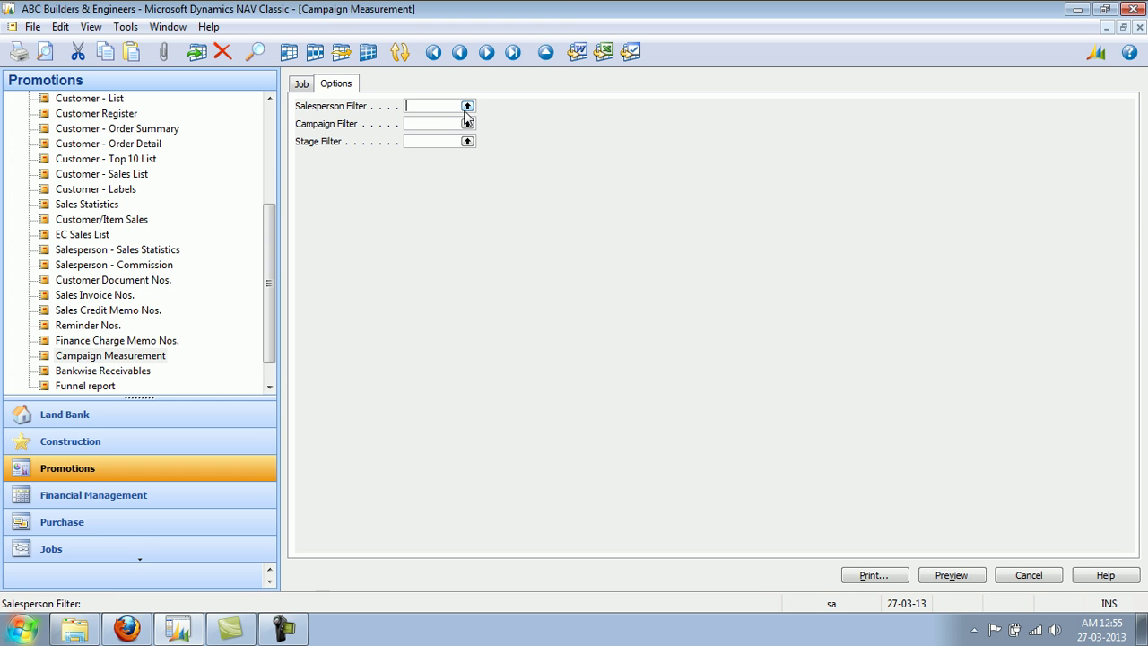
pyautogui.click(302, 87)
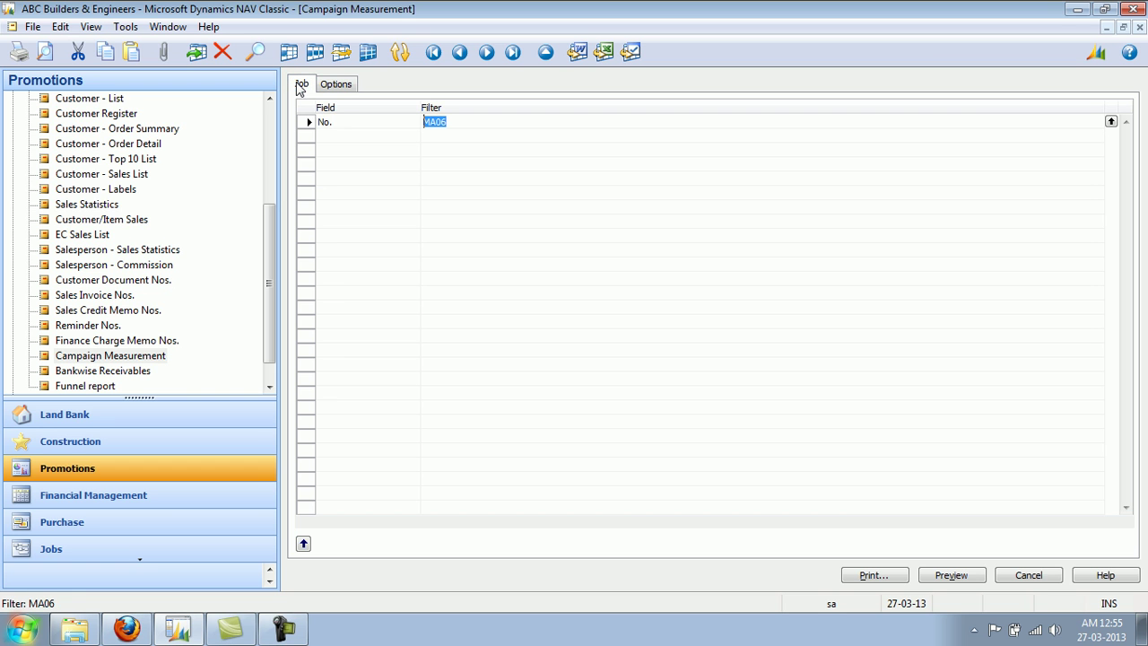
pyautogui.click(976, 575)
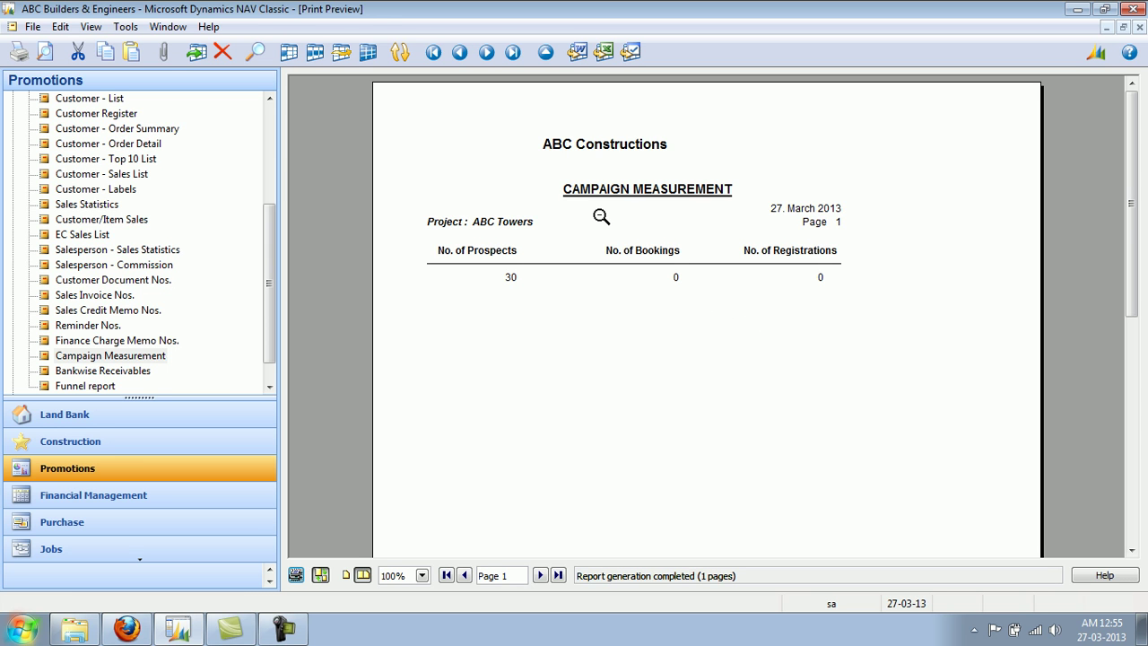
pyautogui.press('Escape')
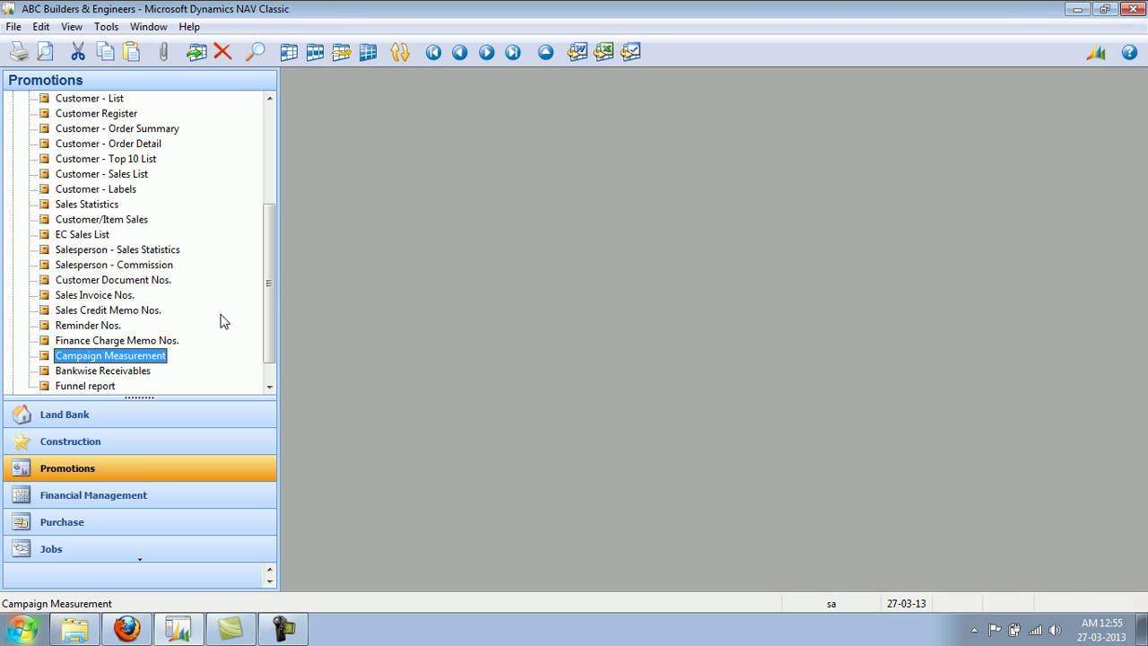
# Step: Preview the Bankwise Receivables report for project MA06, review its first and last pages, and close it
pyautogui.doubleClick(130, 371)
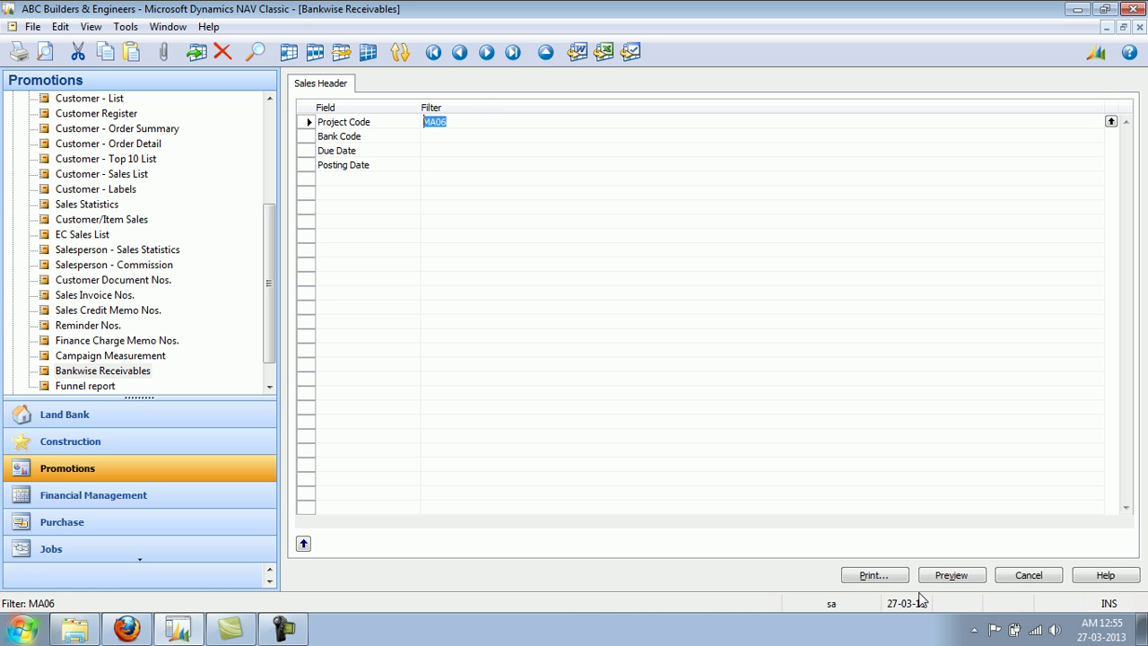
pyautogui.click(951, 575)
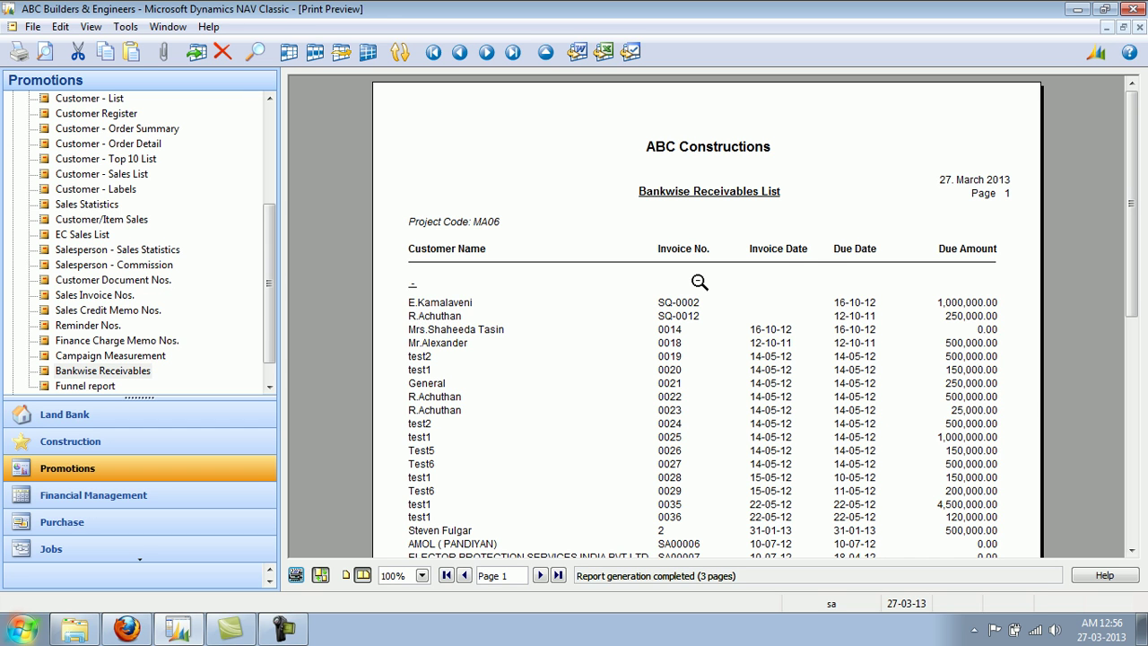
pyautogui.click(1138, 525)
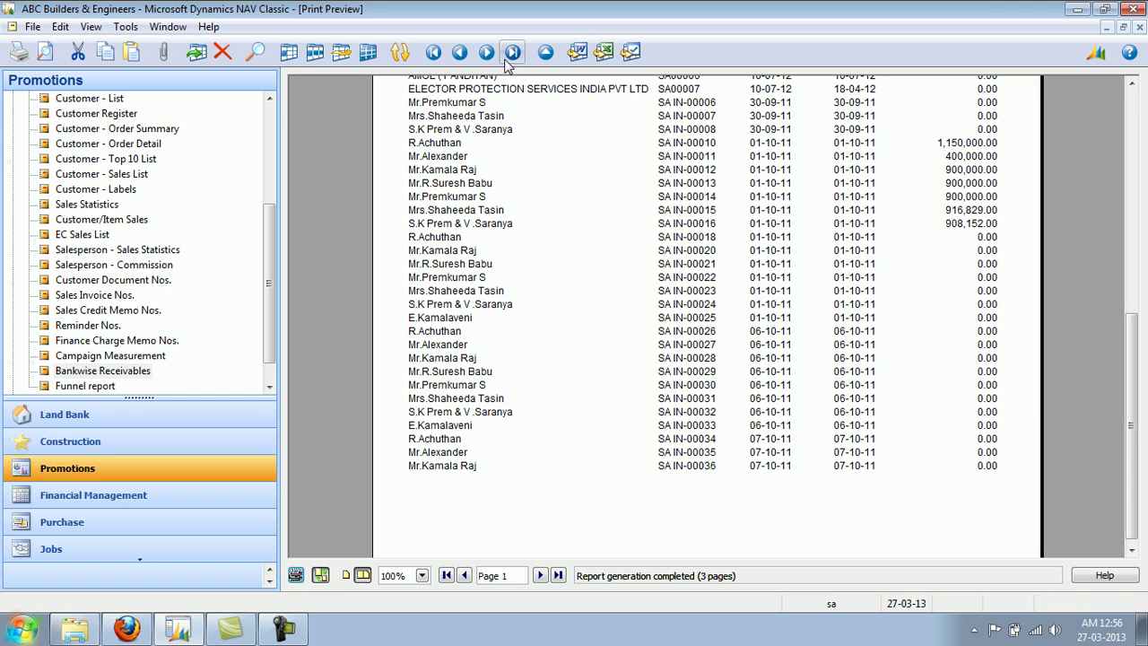
pyautogui.click(558, 575)
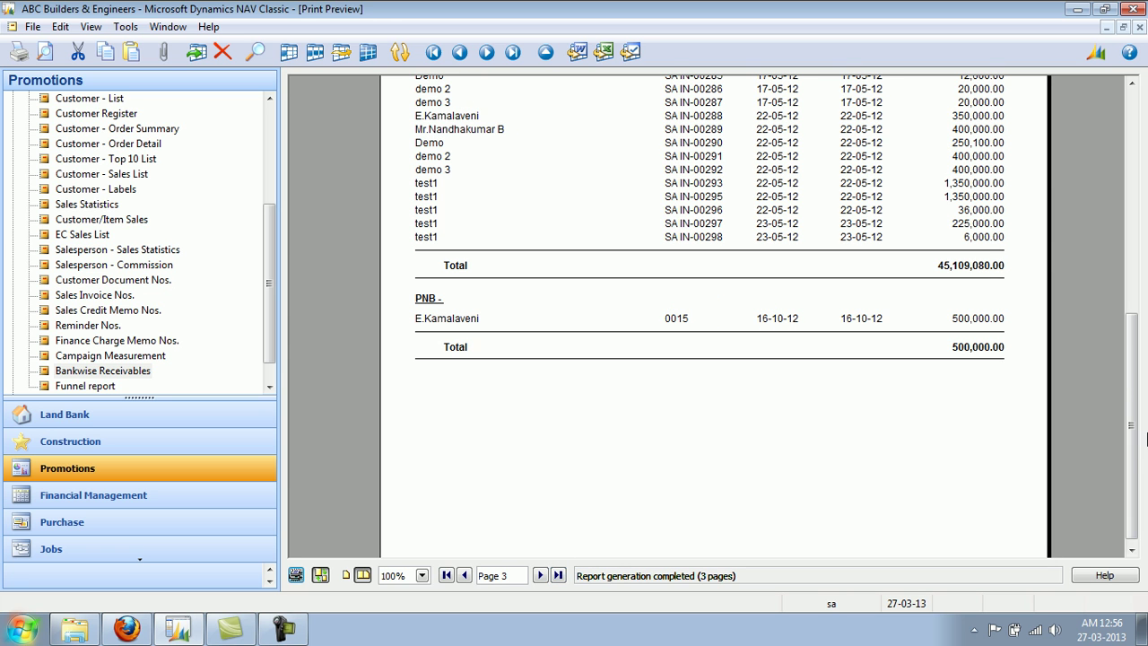
pyautogui.moveTo(1138, 438); pyautogui.dragTo(1140, 196)
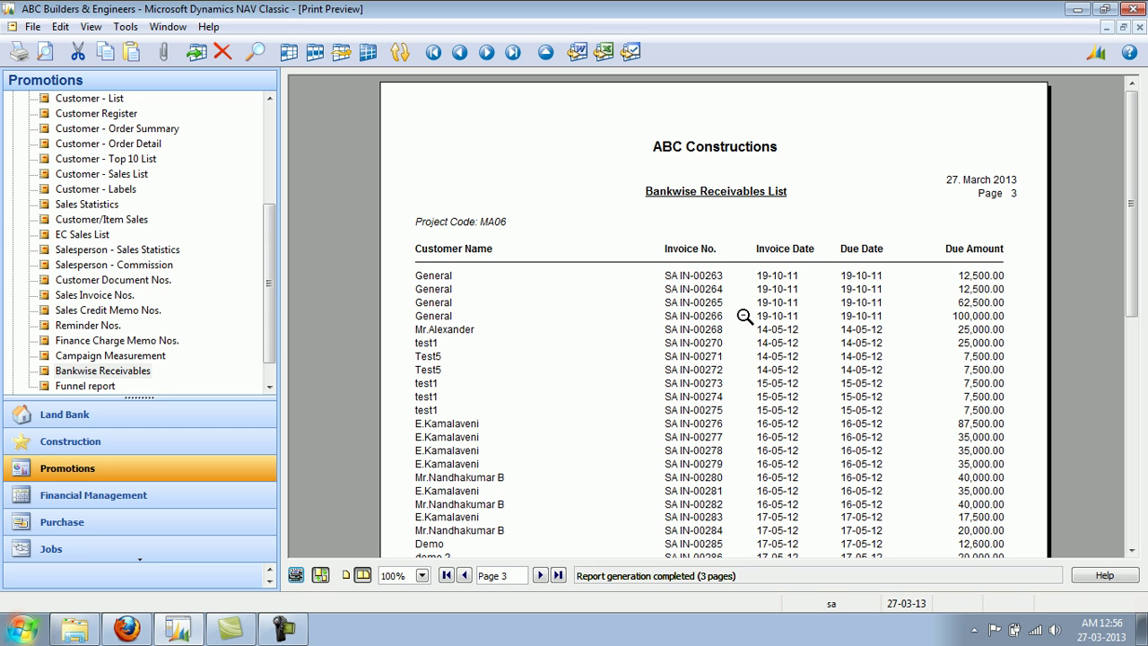
pyautogui.press('Escape')
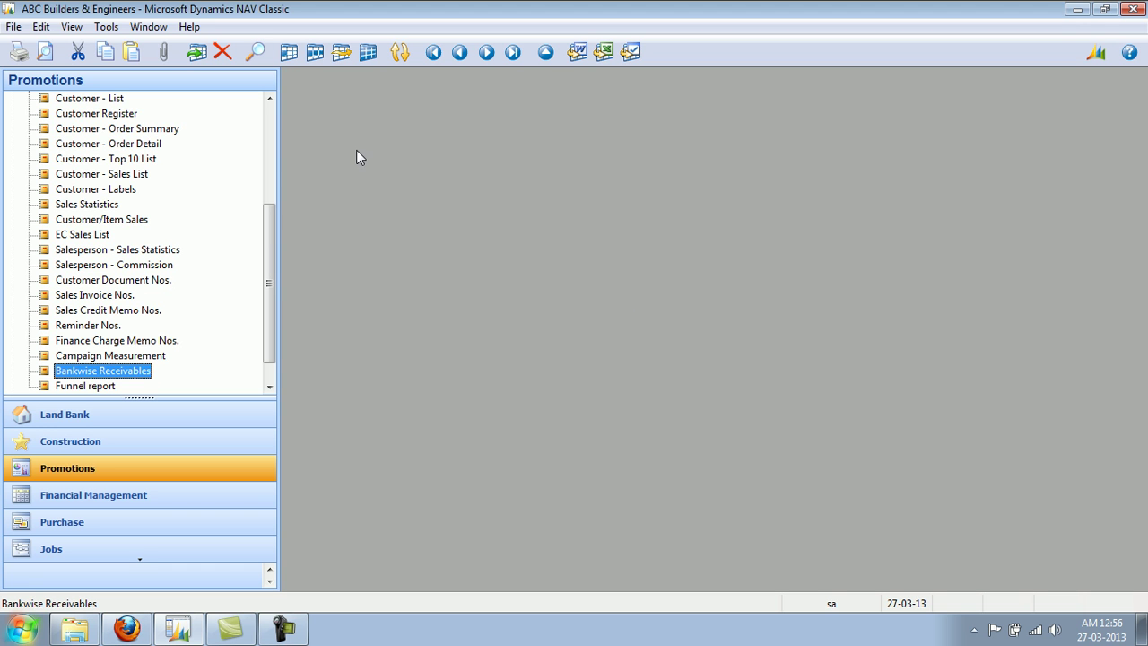
# Step: Collapse the Reports and Master Import groups and open the MA06 ABC Towers job card to view its Property Master
pyautogui.moveTo(272, 230); pyautogui.dragTo(271, 120)
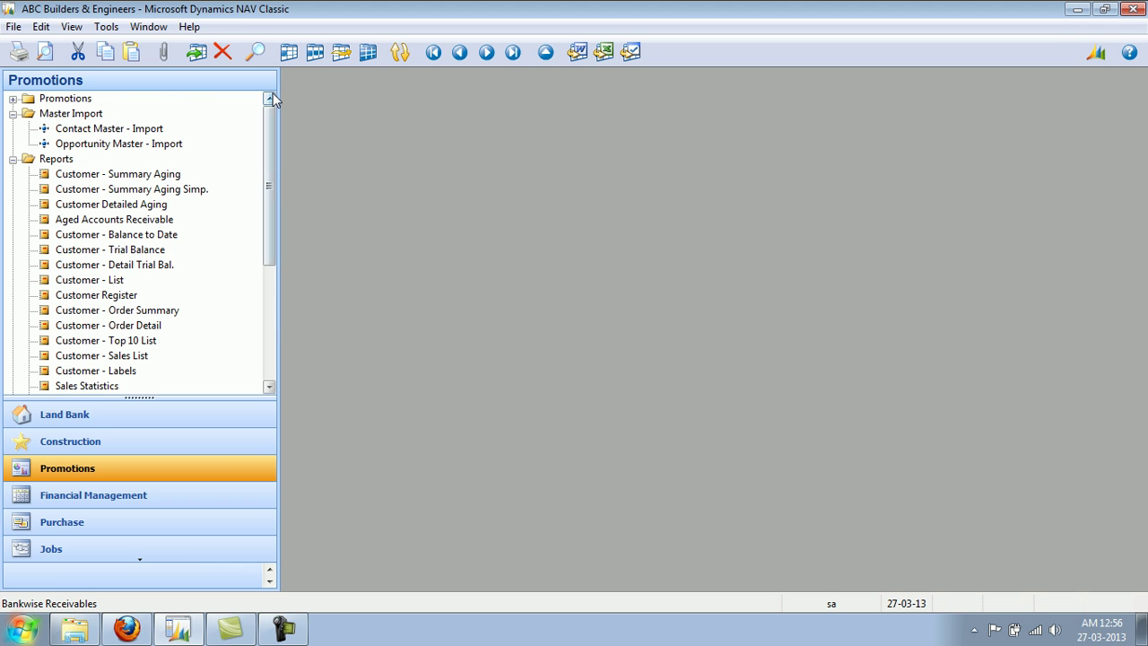
pyautogui.click(13, 159)
pyautogui.click(14, 114)
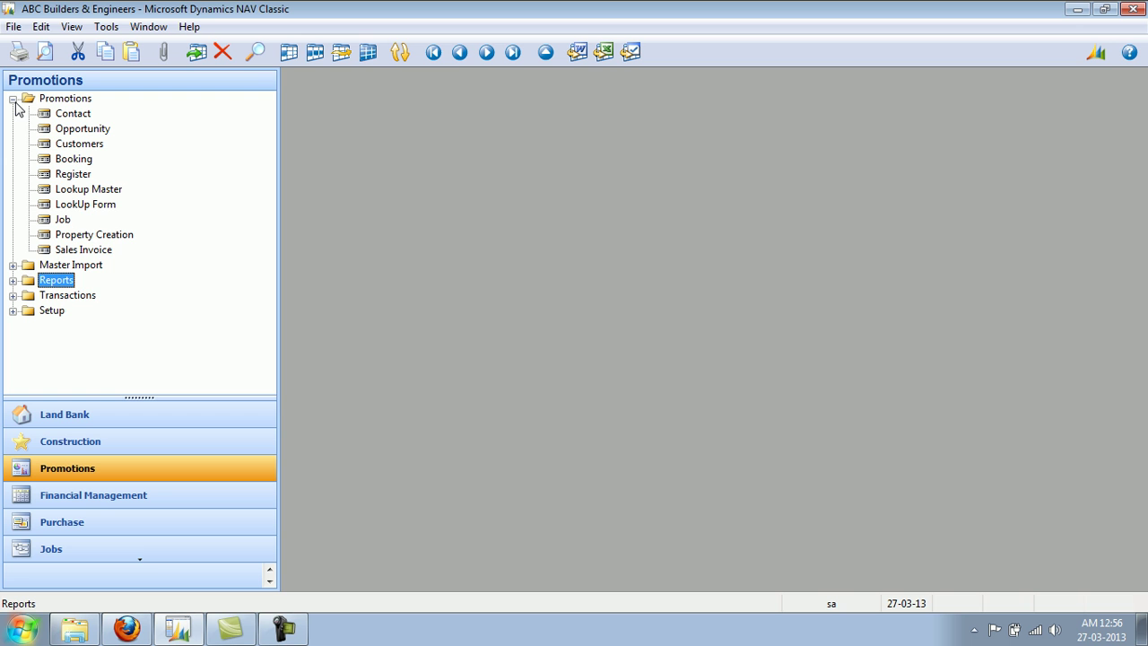
pyautogui.doubleClick(65, 220)
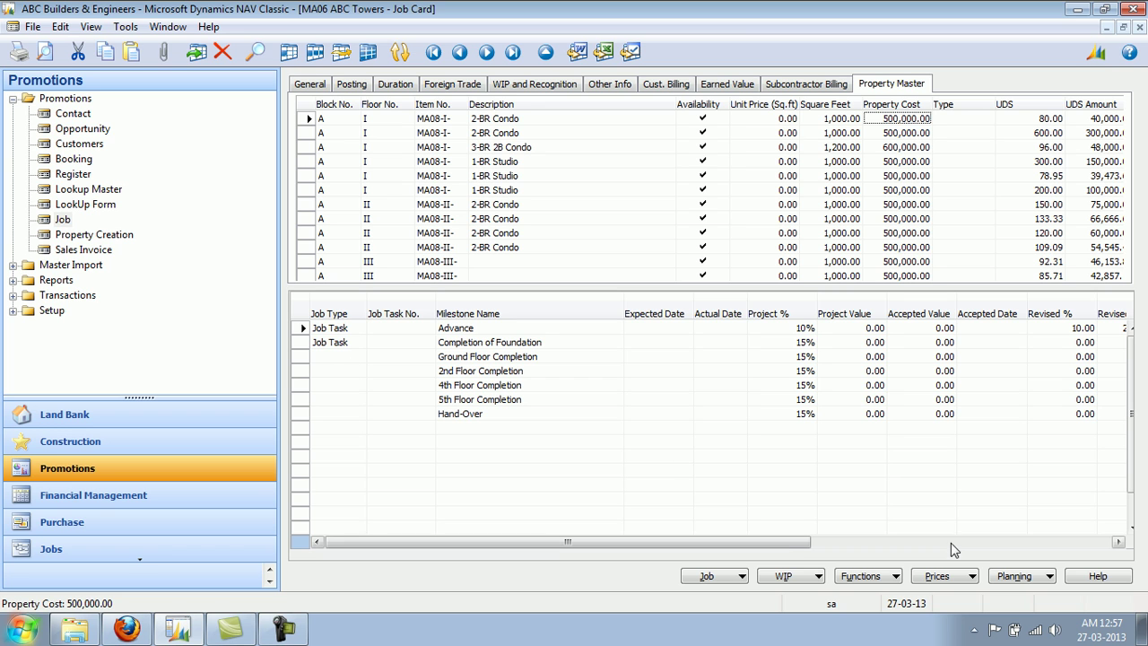
pyautogui.click(284, 628)
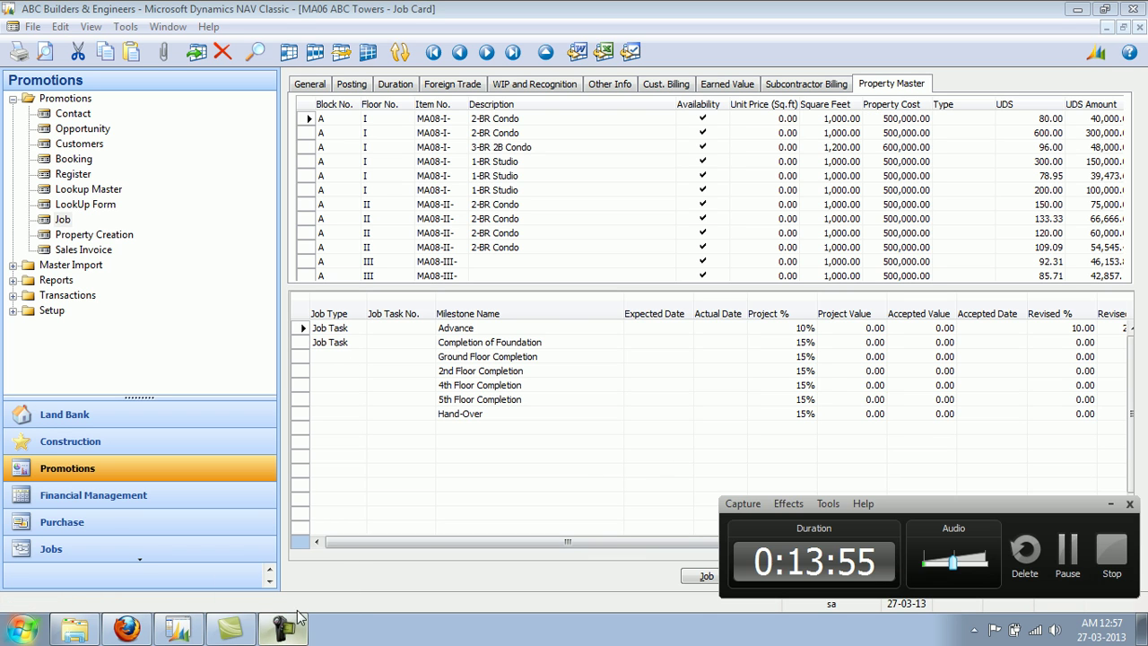